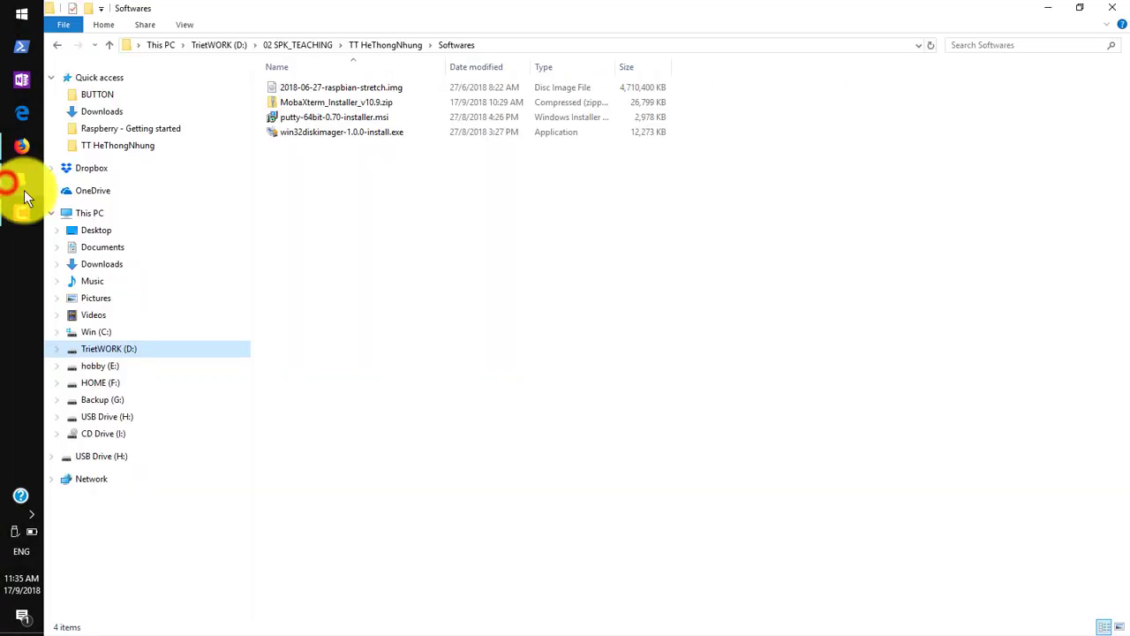
Inspect memory card drive H:'s properties (FAT32, 14.9 GB) on the General and Tools tabs.
{"action": "right_click", "coordinate": [119, 459]}
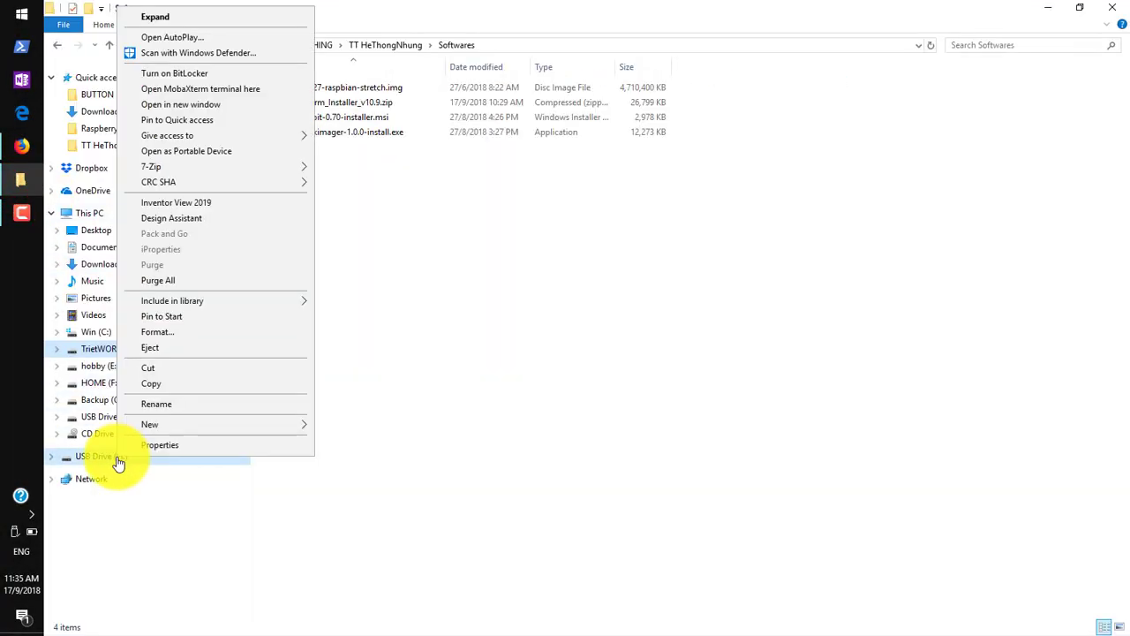
{"action": "left_click", "coordinate": [158, 452]}
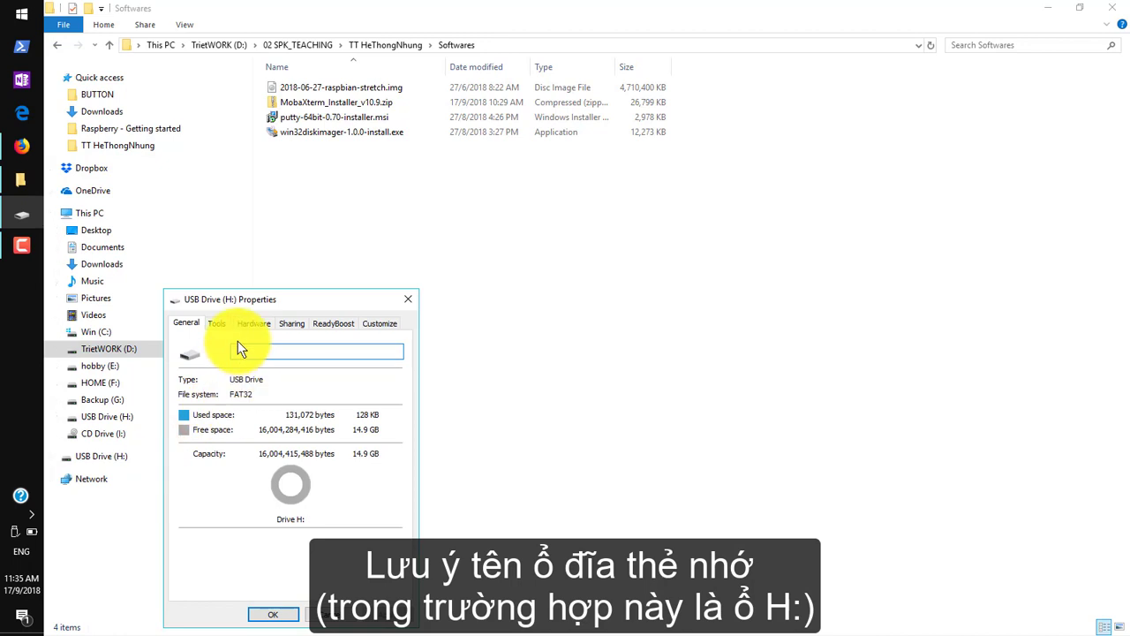
{"action": "left_click", "coordinate": [218, 324]}
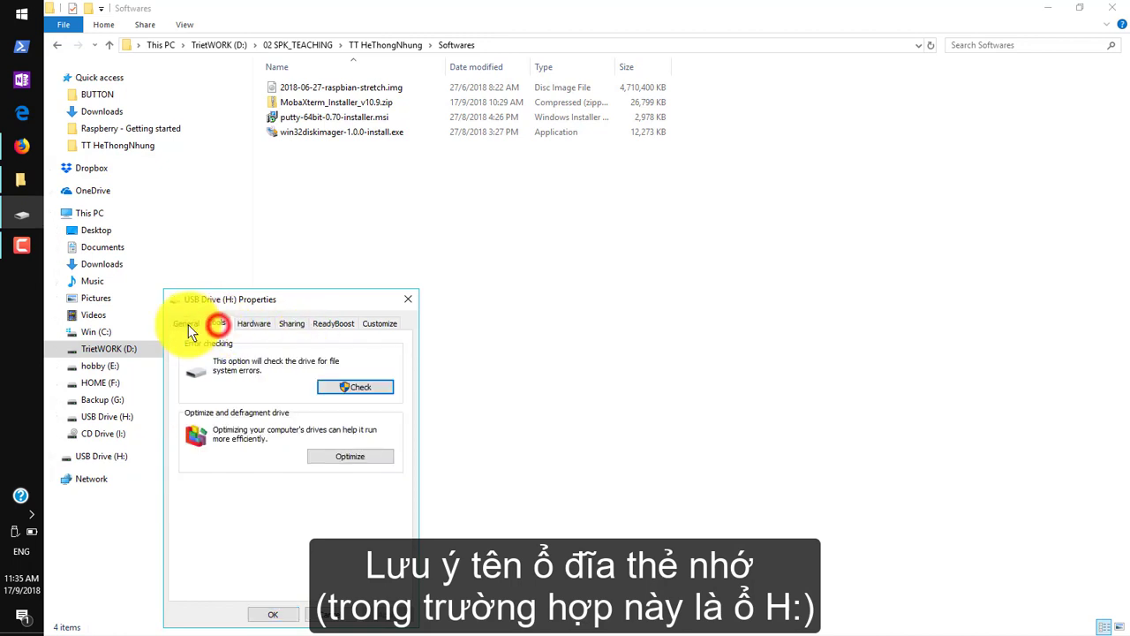
{"action": "left_click", "coordinate": [187, 323]}
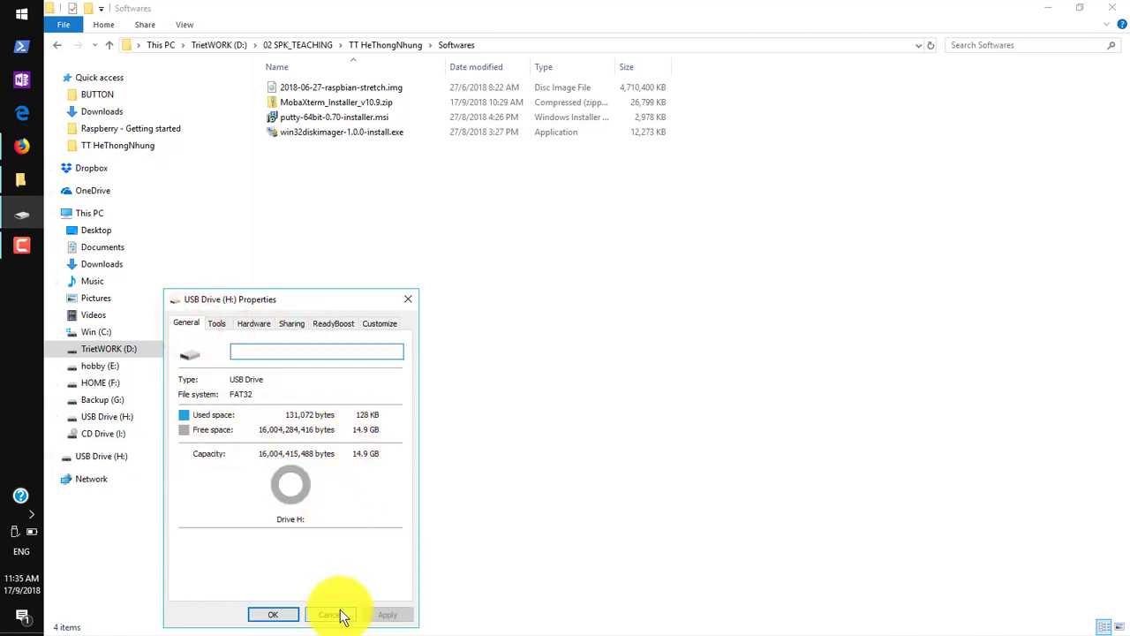
{"action": "left_click", "coordinate": [332, 613]}
In Firefox, go from raspberrypi.org's downloads page to the Raspbian download page.
{"action": "left_click", "coordinate": [18, 148]}
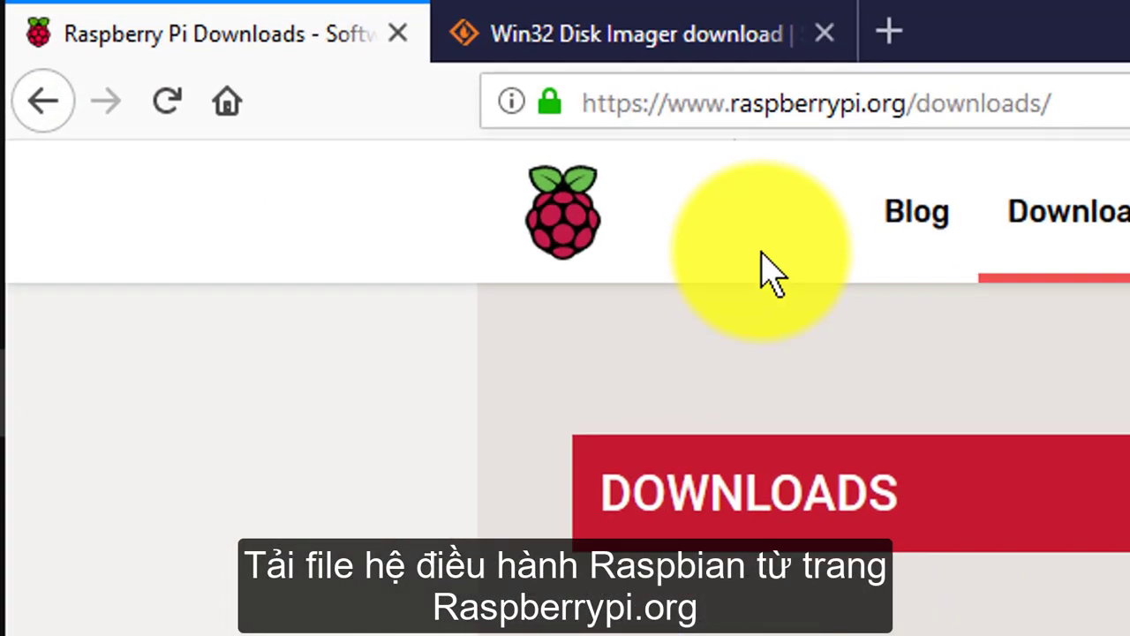
{"action": "left_click_drag", "start_coordinate": [760, 110], "coordinate": [948, 108]}
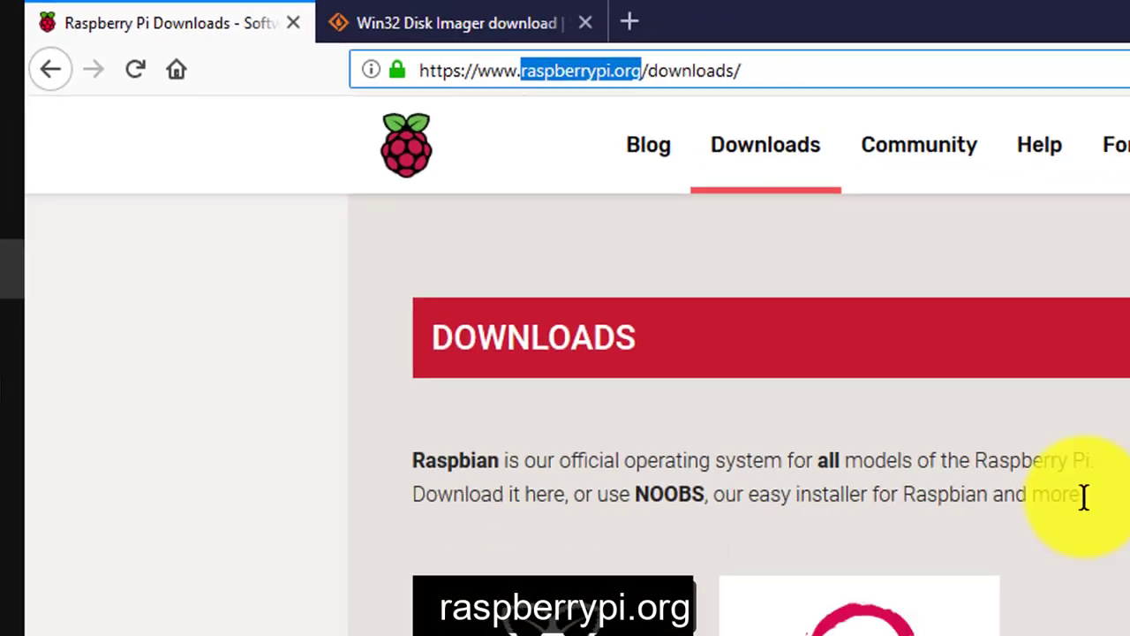
{"action": "left_click", "coordinate": [1084, 496]}
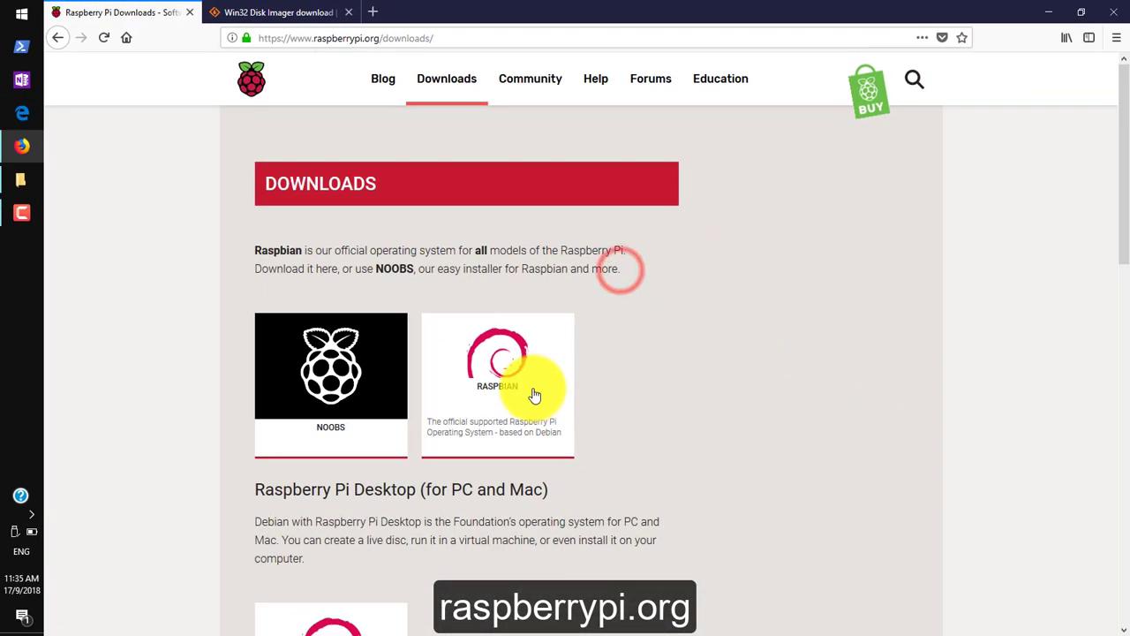
{"action": "left_click", "coordinate": [536, 386]}
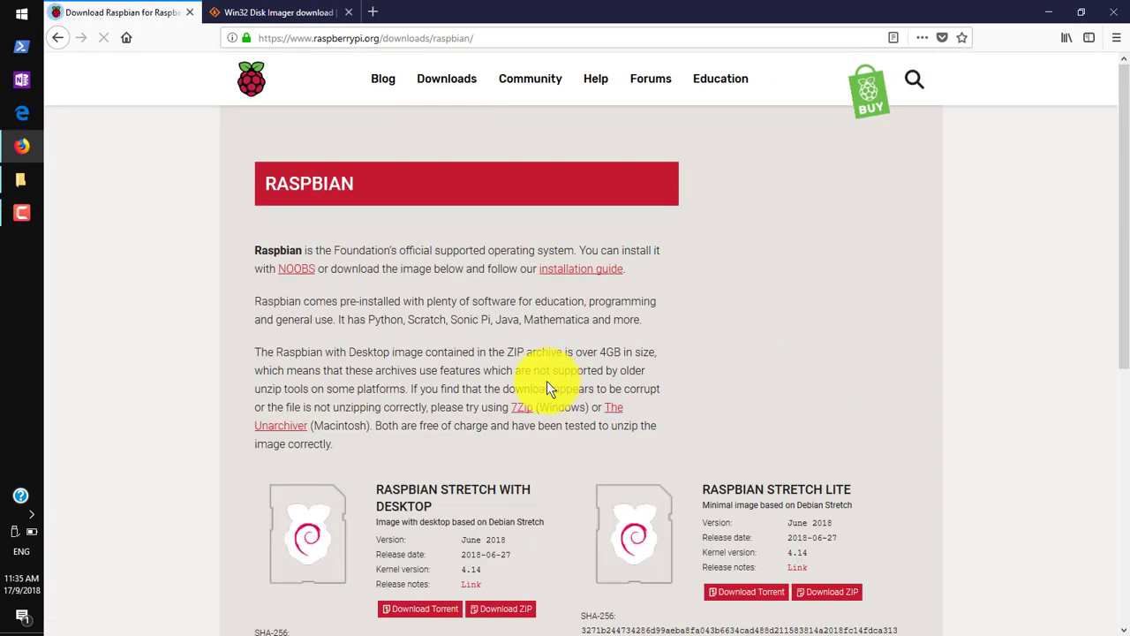
Start the Raspbian Stretch with Desktop ZIP download, then cancel it.
{"action": "scroll", "coordinate": [533, 408], "scroll_direction": "down", "scroll_amount": 3}
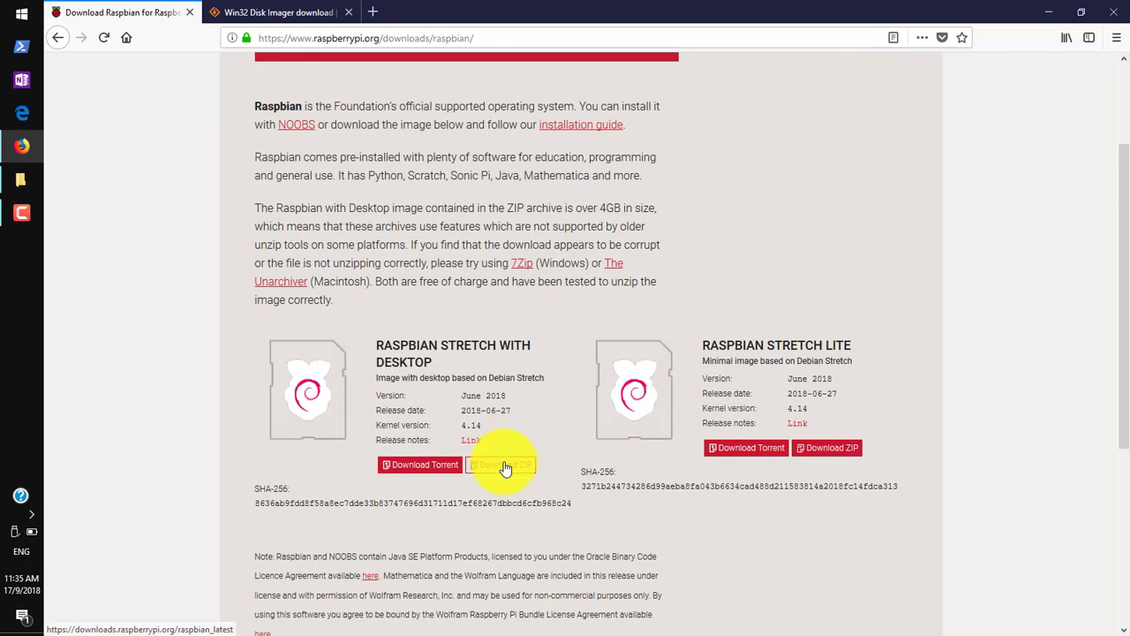
{"action": "left_click", "coordinate": [504, 466]}
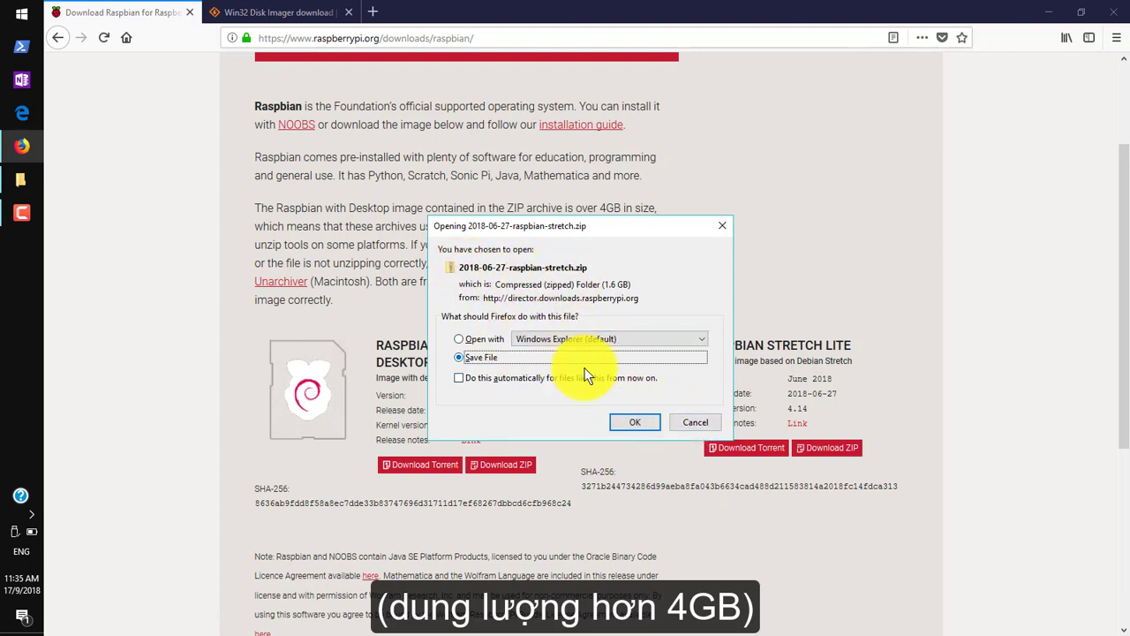
{"action": "left_click", "coordinate": [682, 425]}
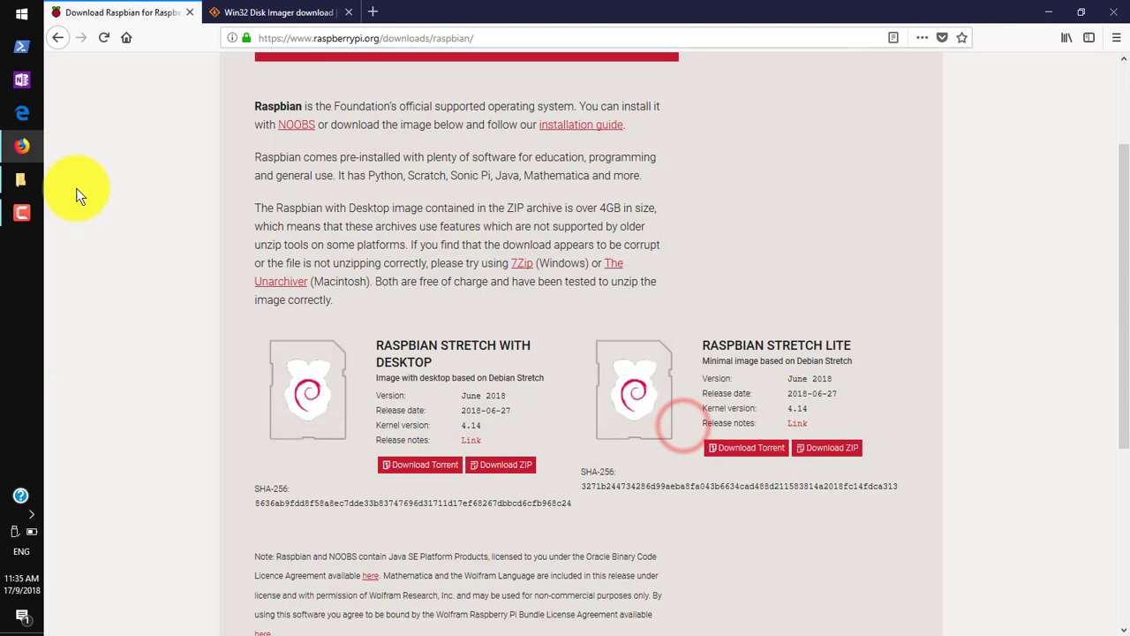
Start downloading win32diskimager-1.0.0-install.exe from SourceForge's Win32 Disk Imager page.
{"action": "left_click", "coordinate": [260, 11]}
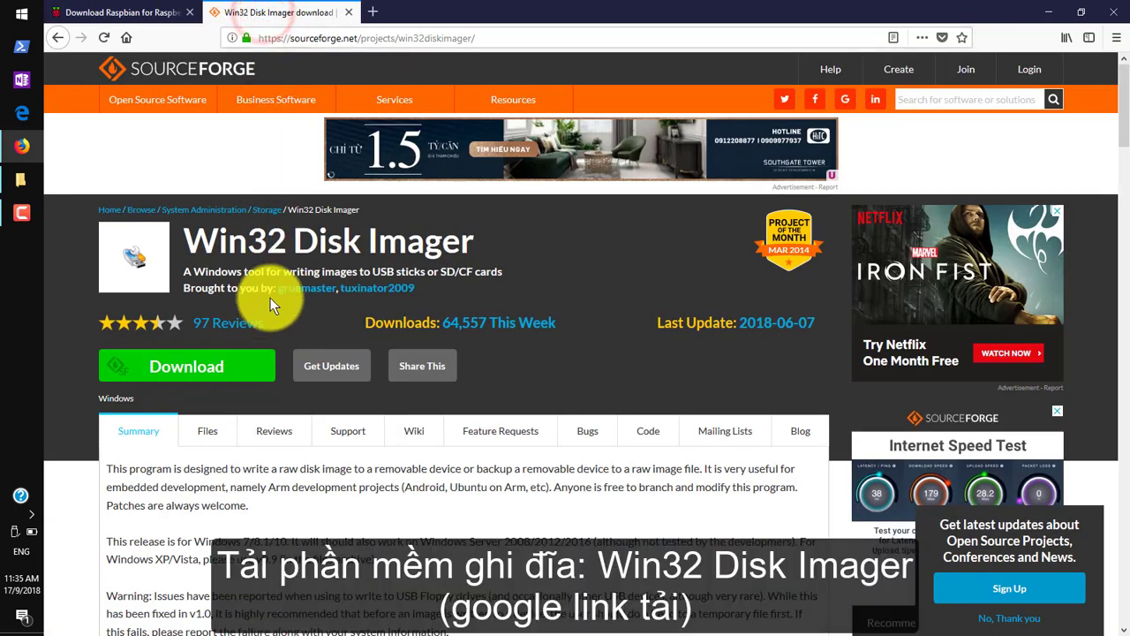
{"action": "left_click_drag", "start_coordinate": [187, 241], "coordinate": [468, 240]}
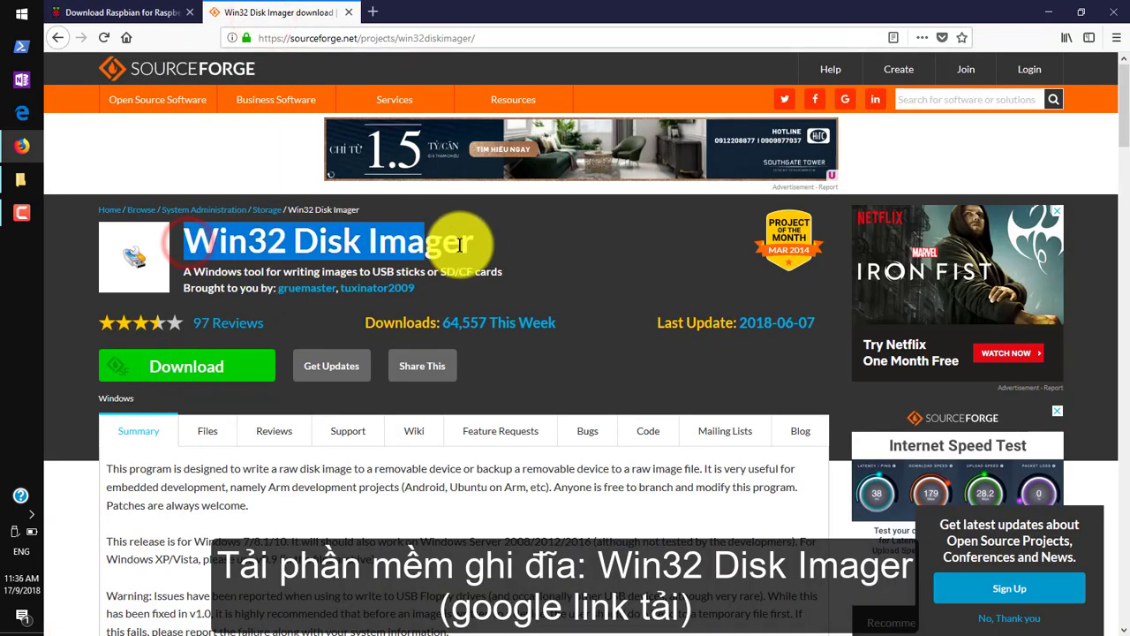
{"action": "left_click", "coordinate": [468, 240]}
{"action": "left_click", "coordinate": [168, 370]}
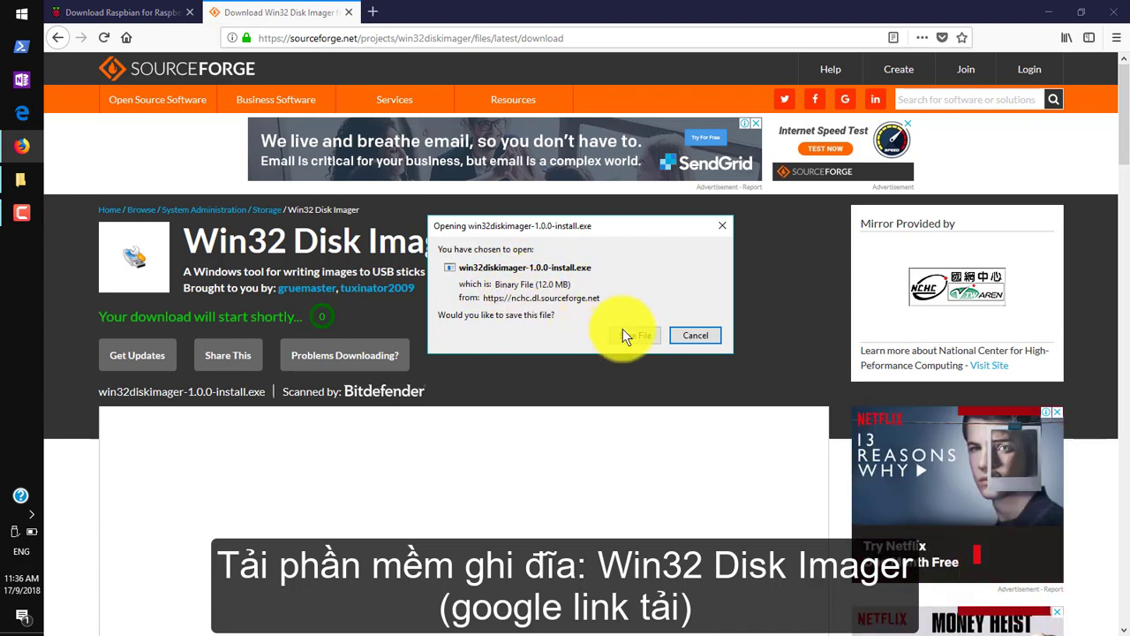
Cancel the installer download and point out the downloaded Raspbian image and installer in Softwares.
{"action": "left_click", "coordinate": [690, 336]}
{"action": "left_click", "coordinate": [22, 179]}
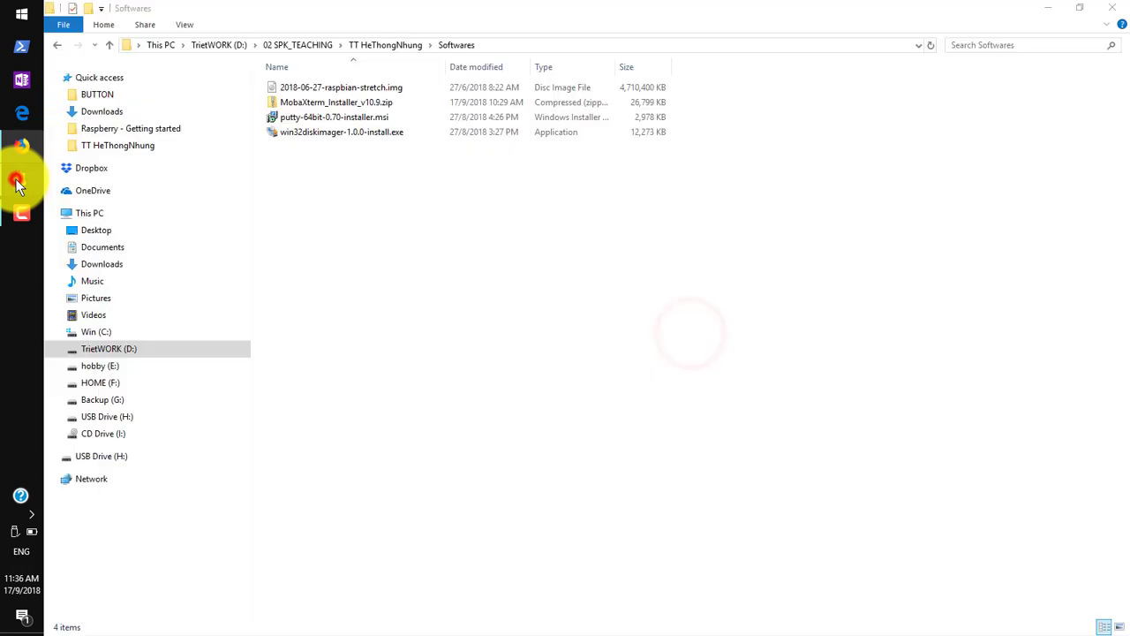
{"action": "left_click", "coordinate": [336, 131]}
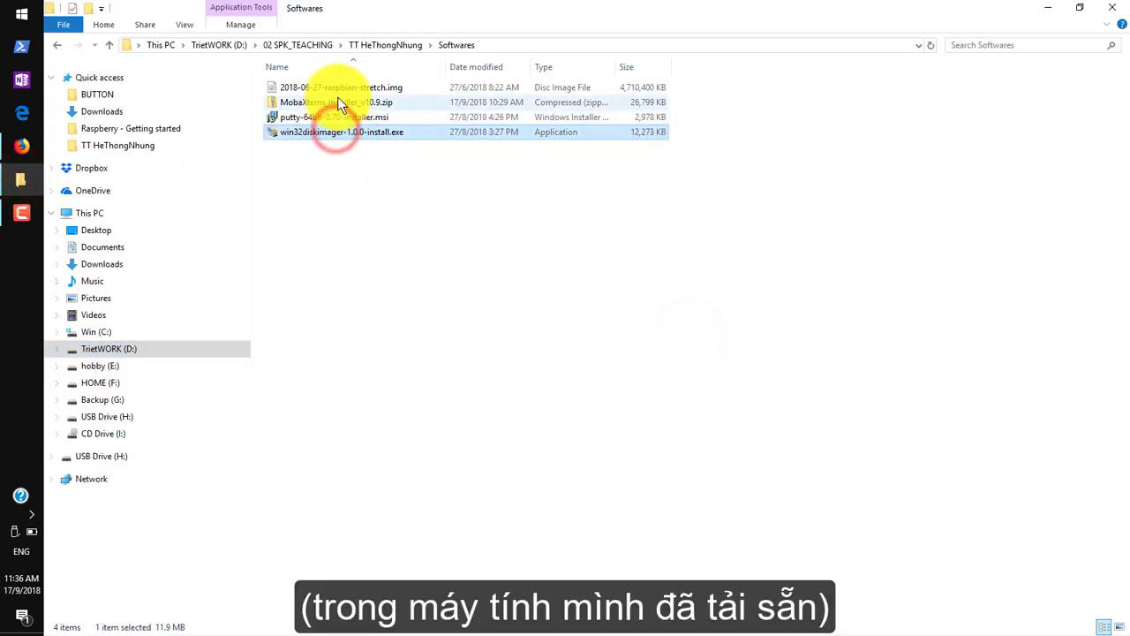
{"action": "left_click", "coordinate": [338, 89]}
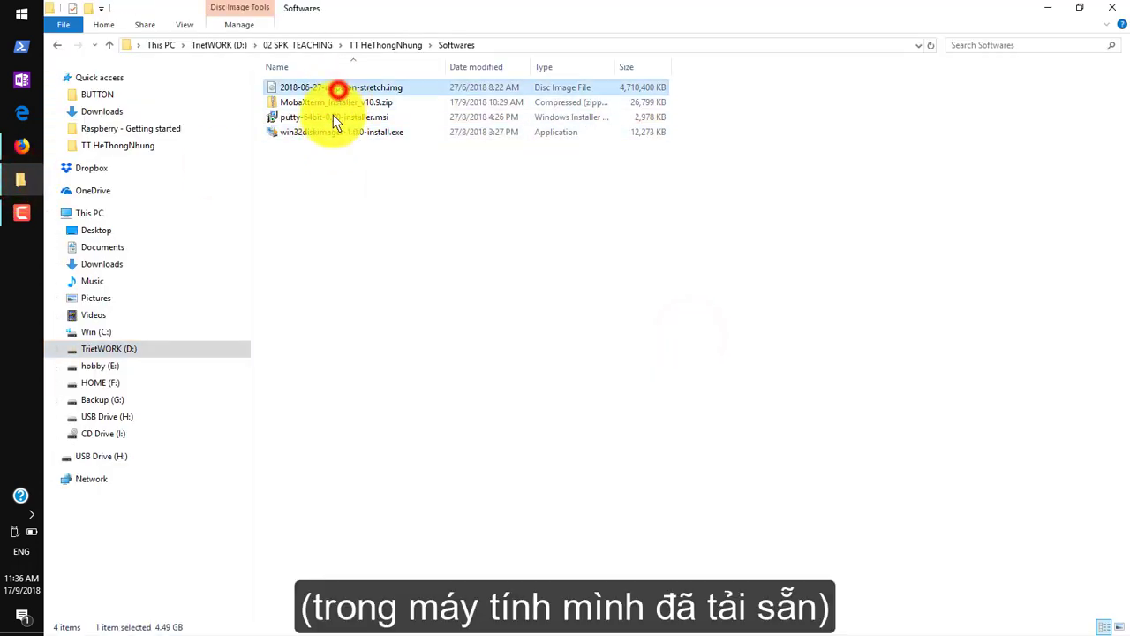
{"action": "left_click", "coordinate": [325, 164]}
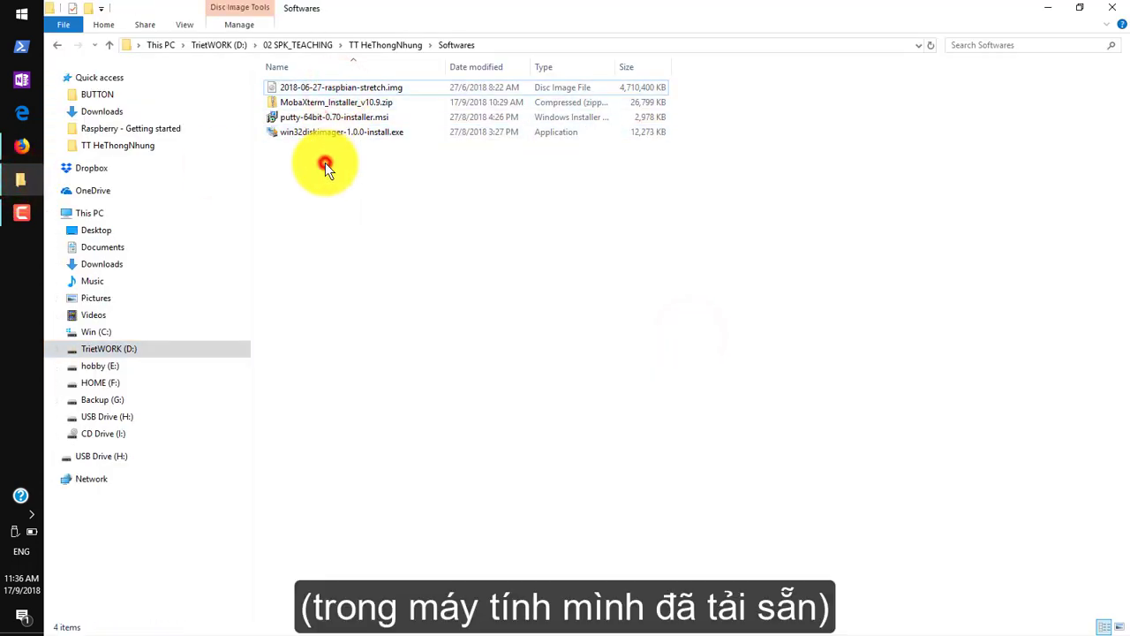
Launch Win32DiskImager from the Start search.
{"action": "left_click", "coordinate": [7, 18]}
{"action": "type", "text": "w"}
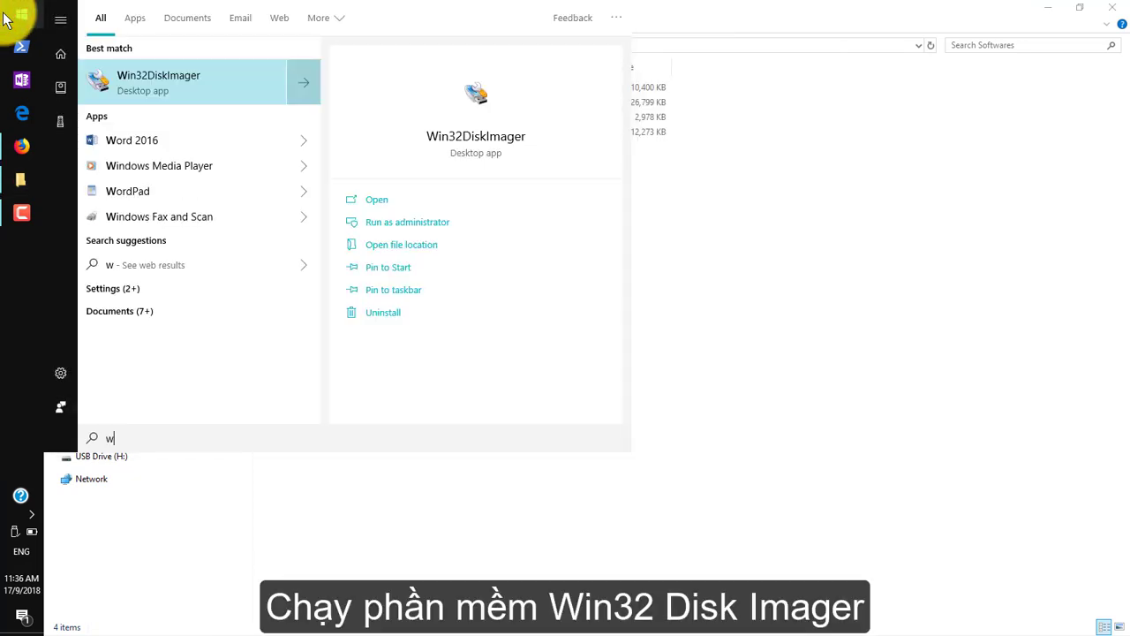
{"action": "left_click", "coordinate": [195, 81]}
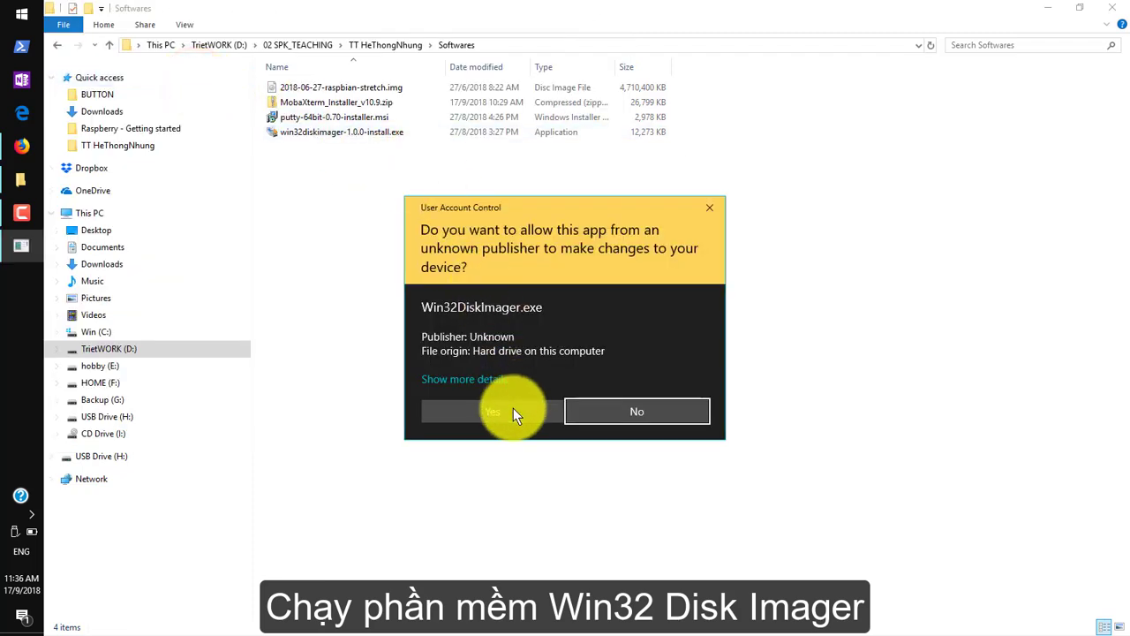
Allow Win32DiskImager to run, confirm target H:, and copy the Softwares folder path.
{"action": "left_click", "coordinate": [513, 407]}
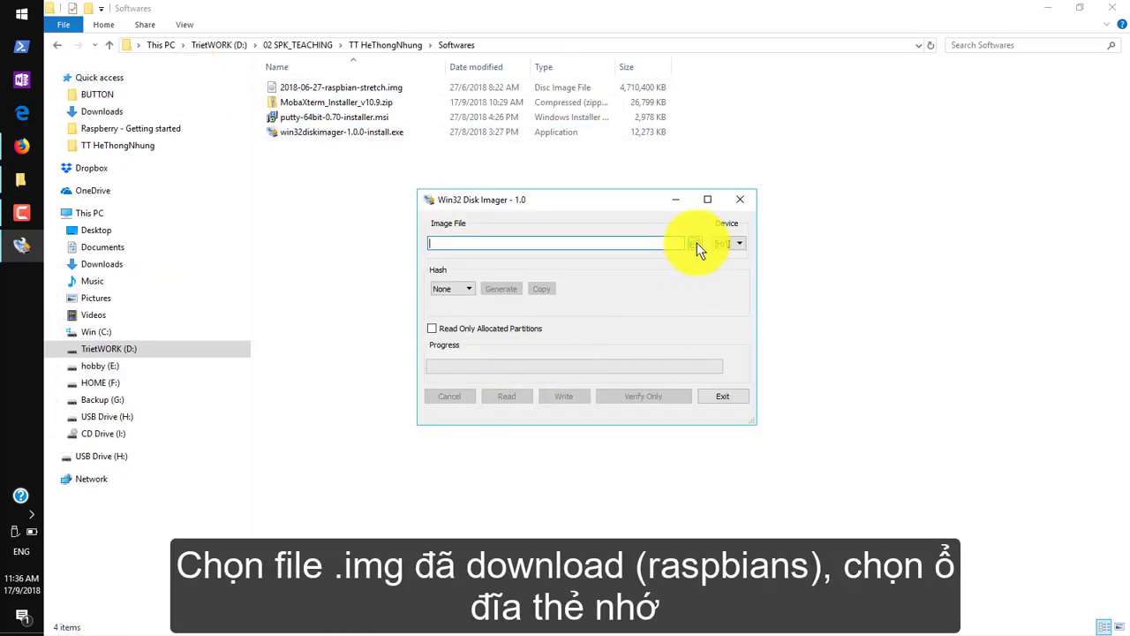
{"action": "left_click", "coordinate": [732, 242]}
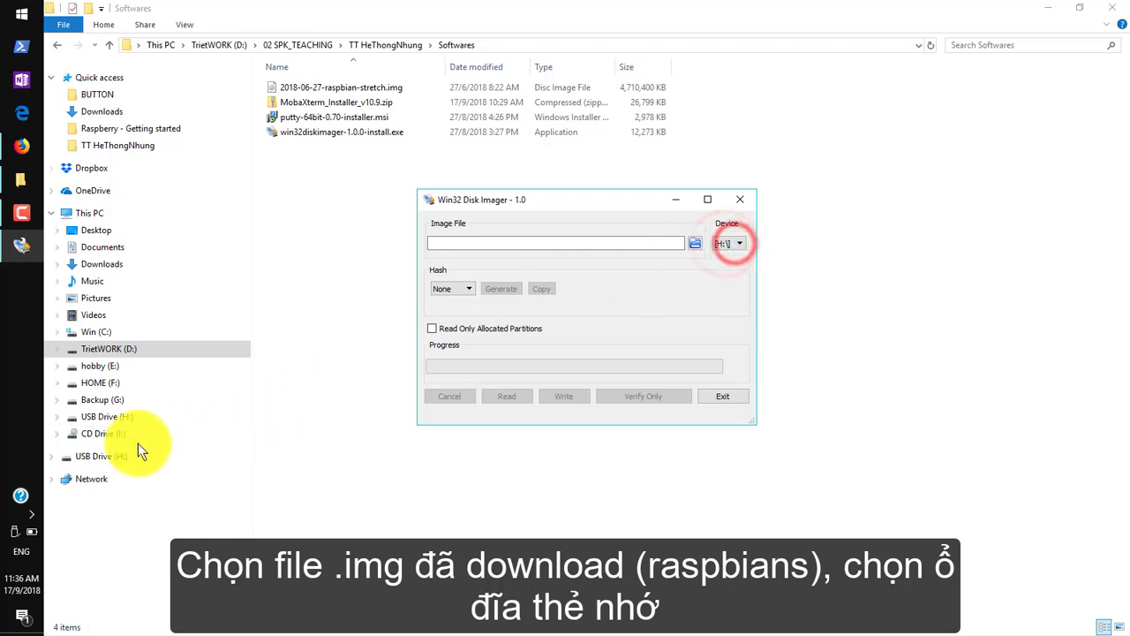
{"action": "left_click", "coordinate": [699, 245]}
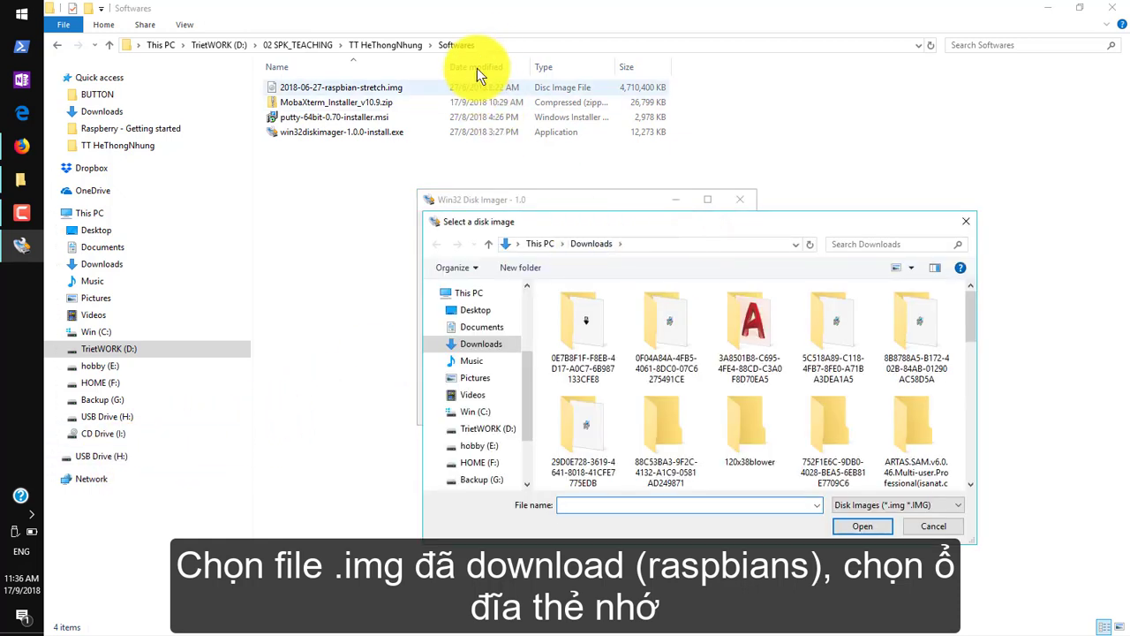
{"action": "left_click", "coordinate": [493, 48]}
{"action": "key", "text": "ctrl+c"}
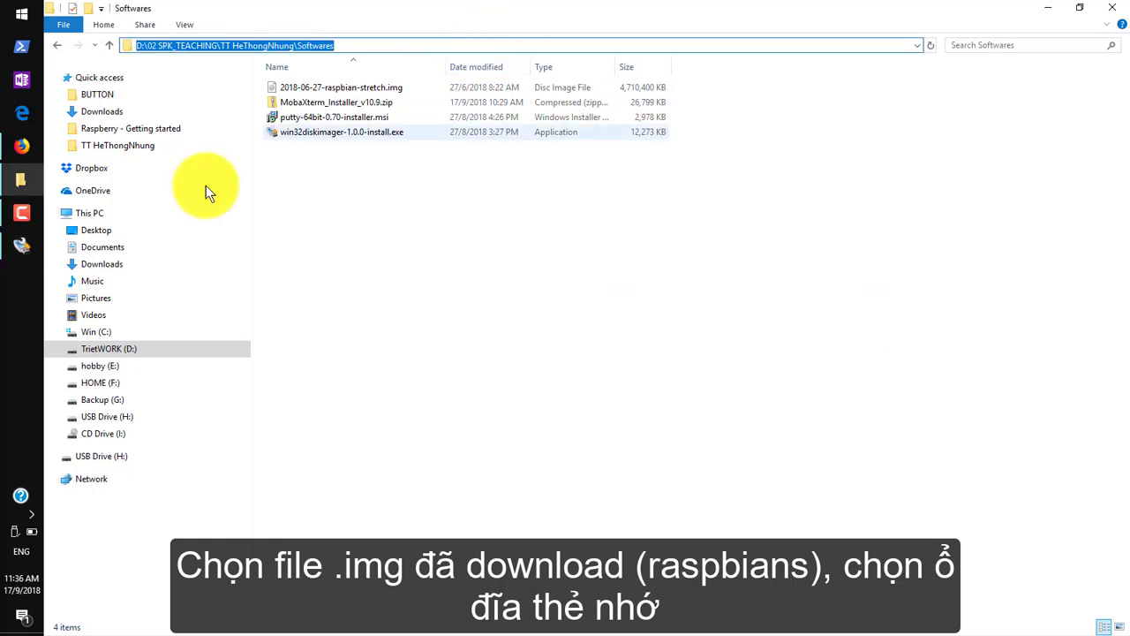
{"action": "left_click", "coordinate": [21, 245]}
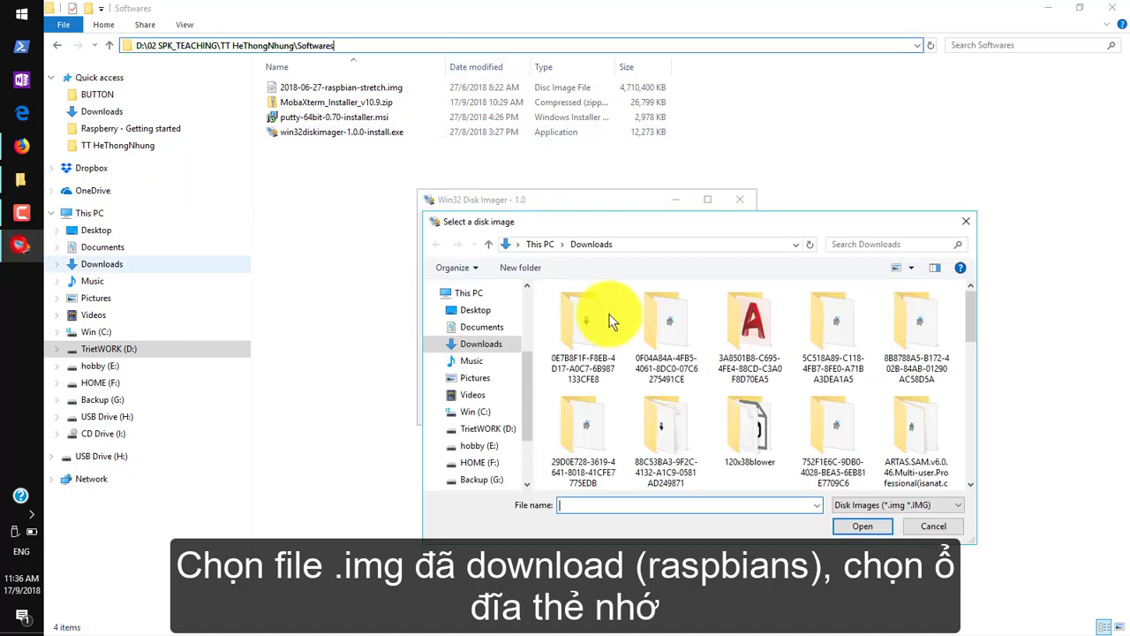
Load 2018-06-27-raspbian-stretch.img from the pasted Softwares folder path as the image file.
{"action": "left_click", "coordinate": [724, 247]}
{"action": "key", "text": "ctrl+v"}
{"action": "key", "text": "Return"}
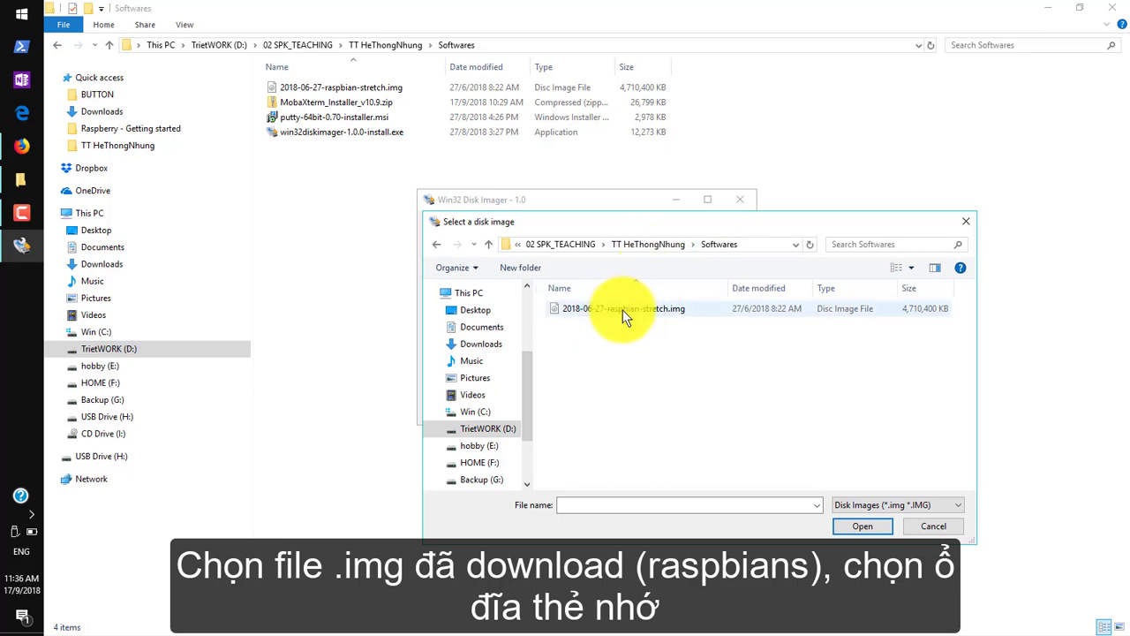
{"action": "left_click", "coordinate": [623, 309]}
{"action": "left_click", "coordinate": [845, 523]}
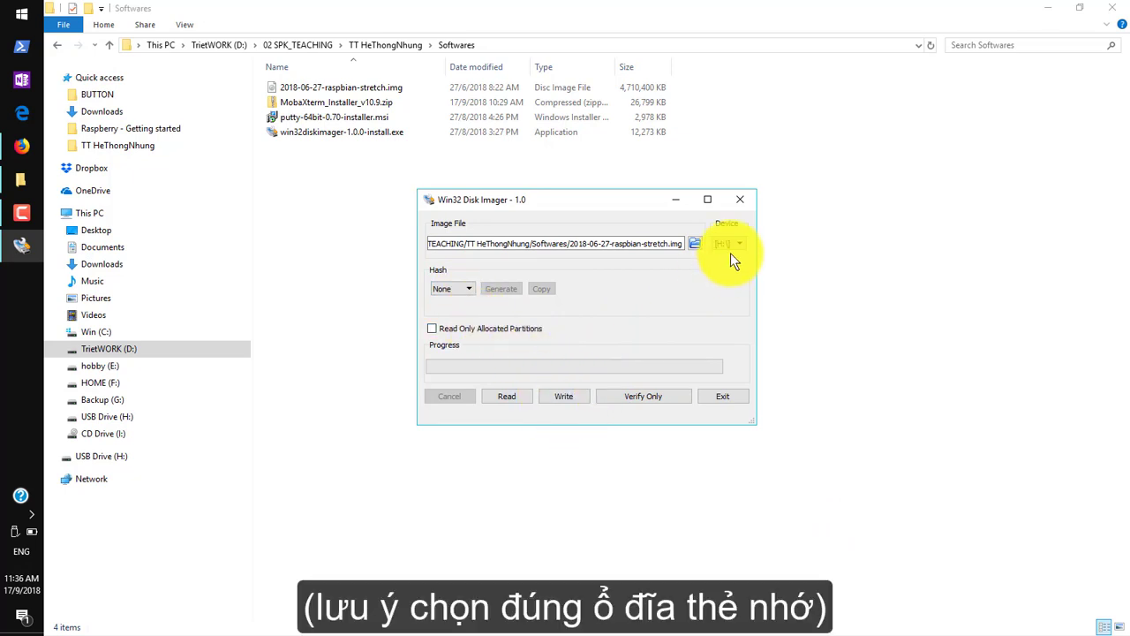
Write the Raspbian image to H:, confirm the overwrite, and acknowledge Write Successful.
{"action": "left_click", "coordinate": [568, 396]}
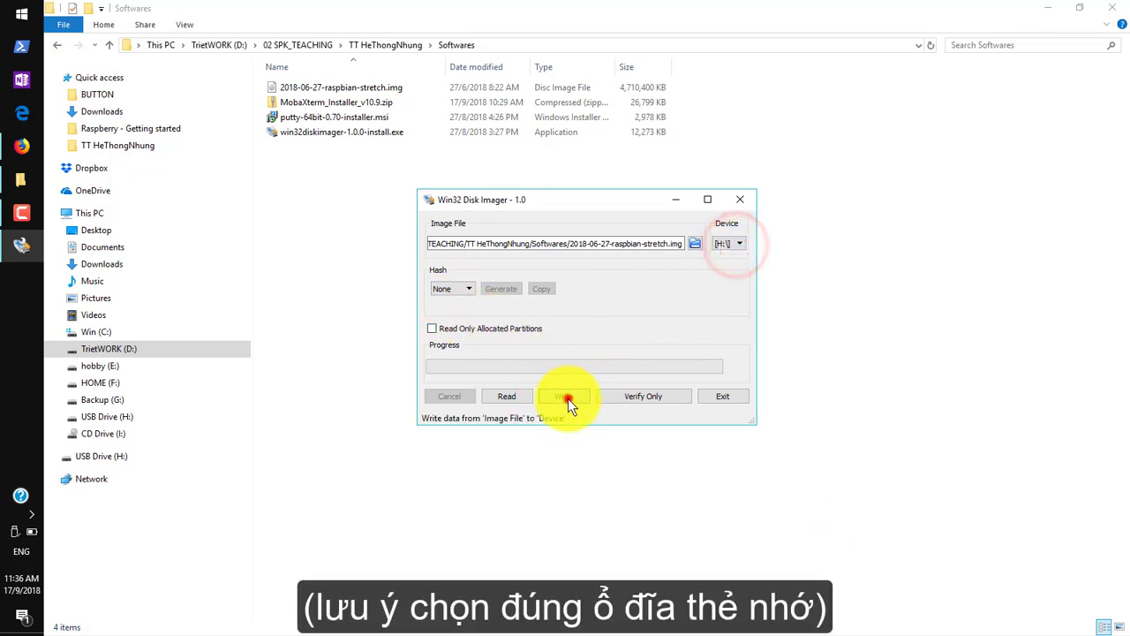
{"action": "left_click", "coordinate": [614, 342]}
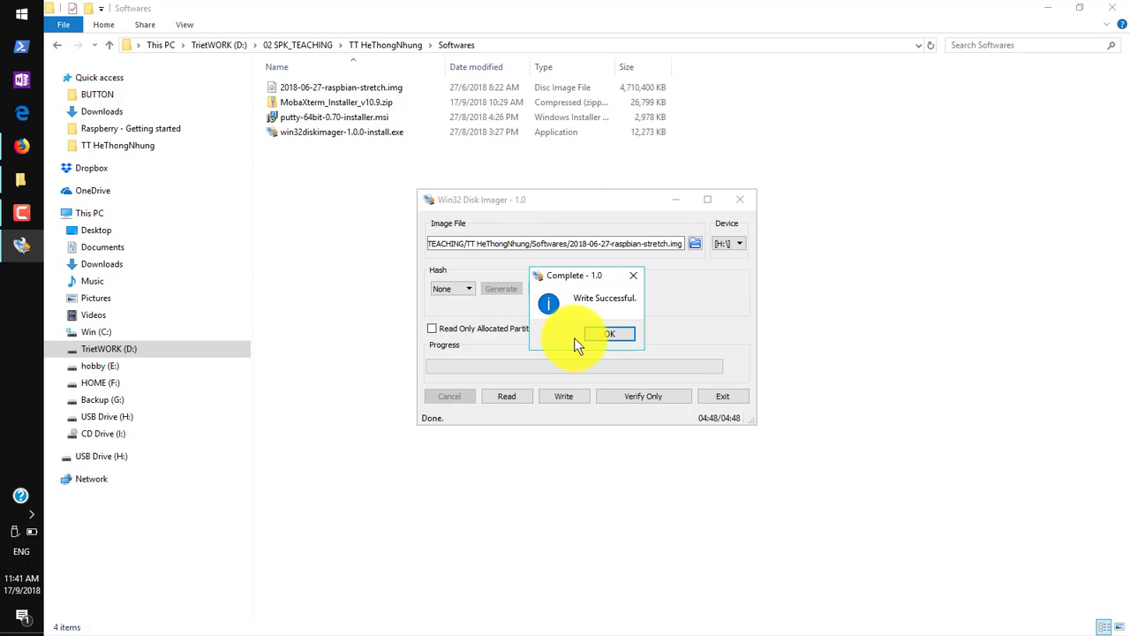
{"action": "left_click", "coordinate": [599, 337]}
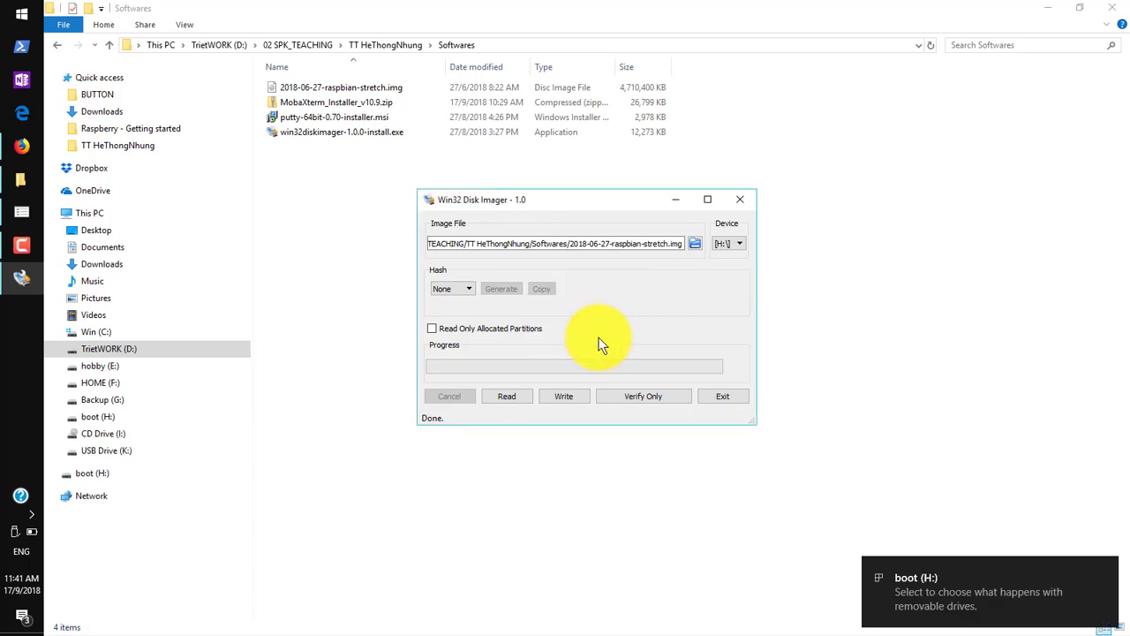
Close Win32 Disk Imager, decline formatting the other partition, and open the boot (H:) drive.
{"action": "left_click", "coordinate": [746, 201]}
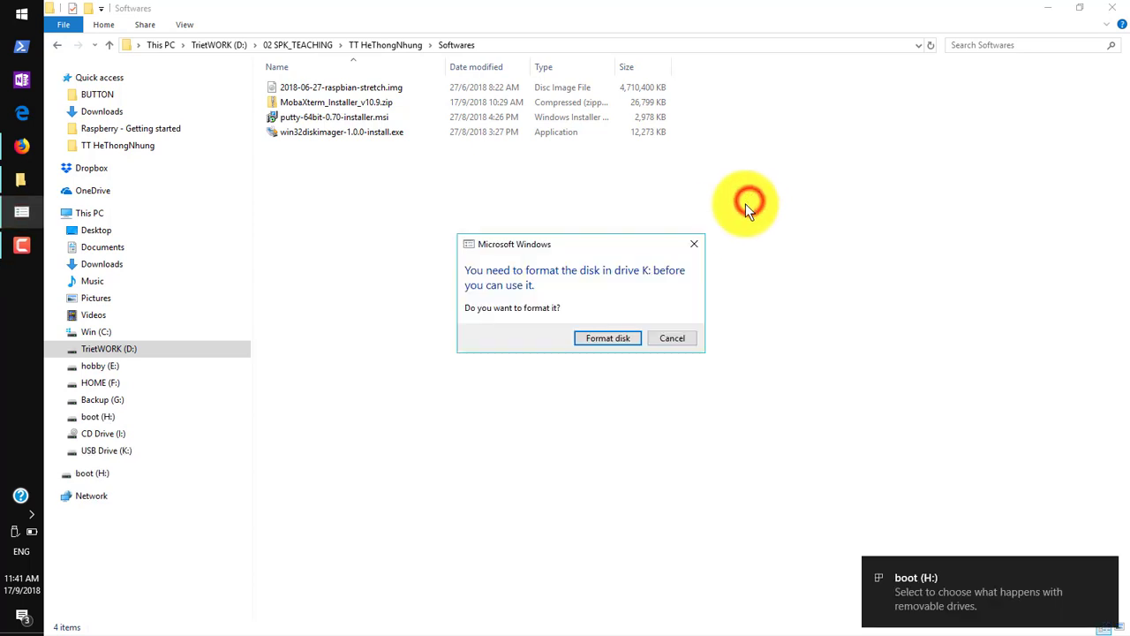
{"action": "left_click", "coordinate": [694, 337]}
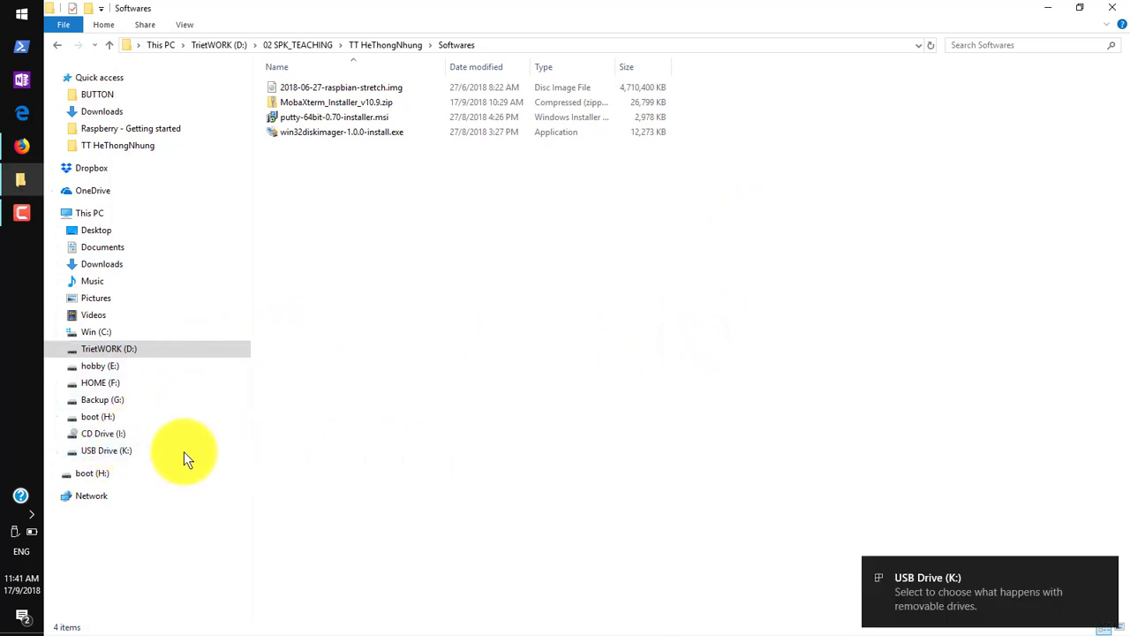
{"action": "left_click", "coordinate": [96, 475]}
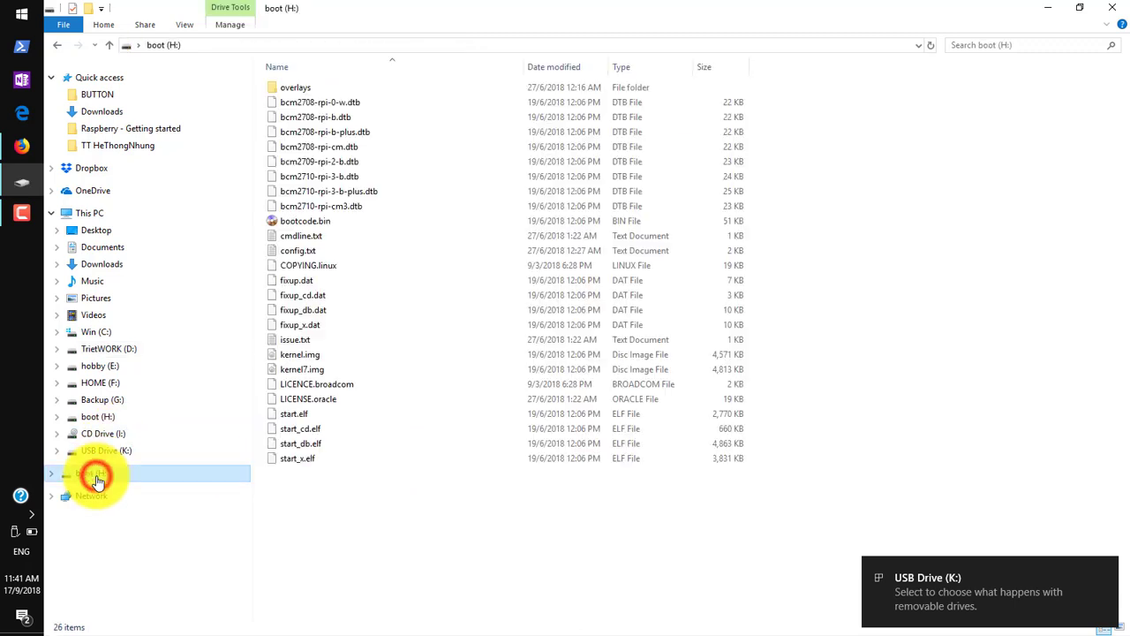
{"action": "left_click", "coordinate": [353, 514]}
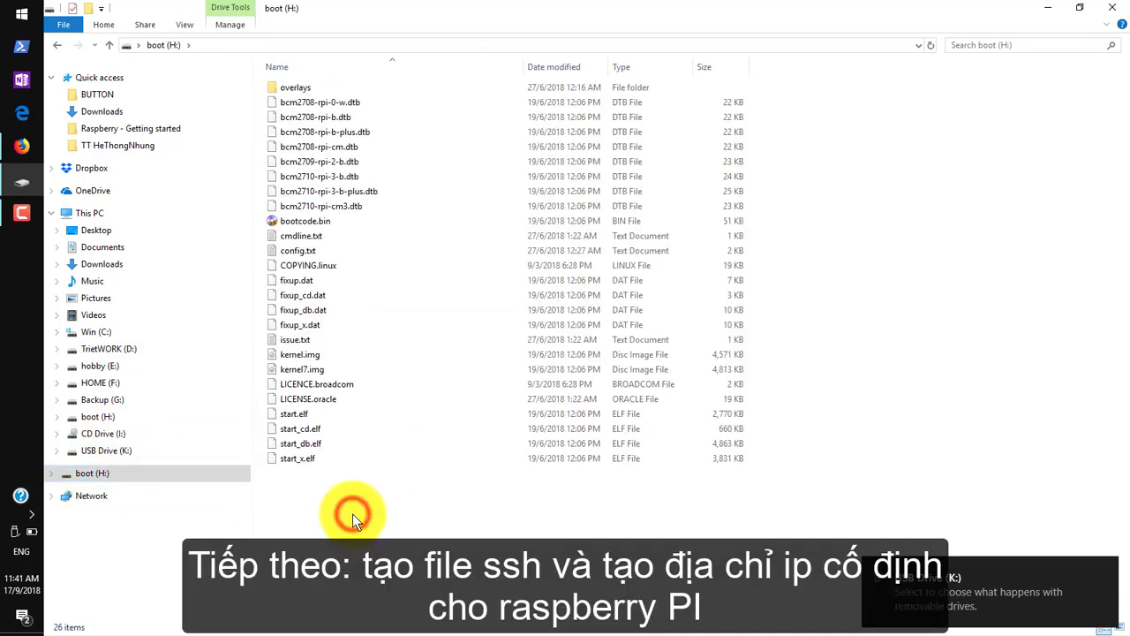
Create a new text document on boot and rename it to ssh without the .txt extension.
{"action": "right_click", "coordinate": [352, 514]}
{"action": "mouse_move", "coordinate": [467, 484]}
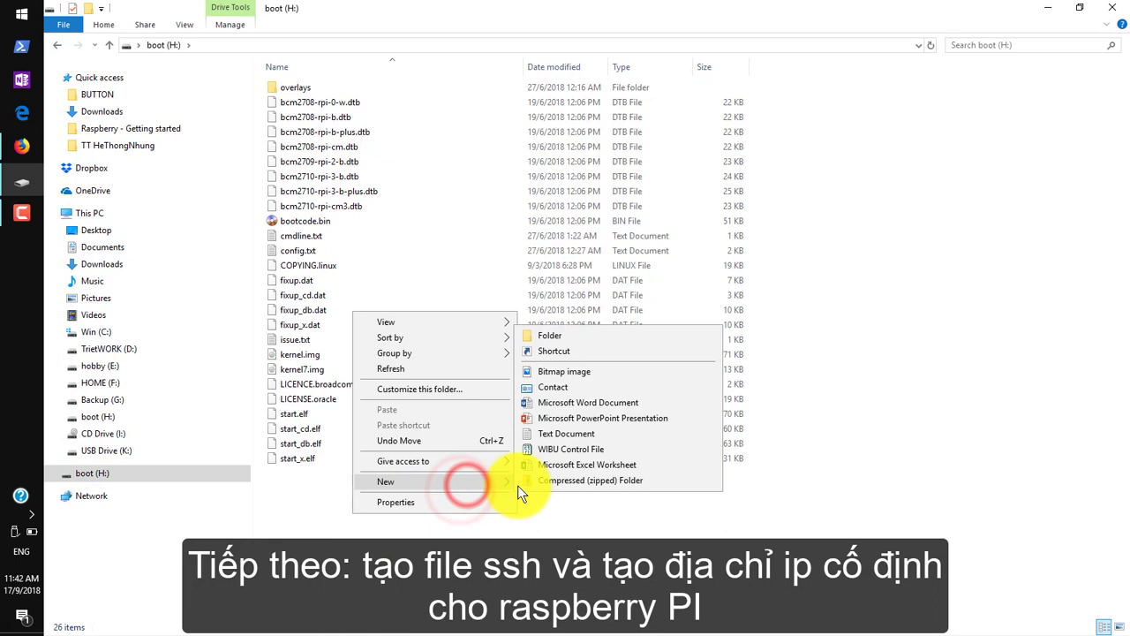
{"action": "left_click", "coordinate": [562, 434]}
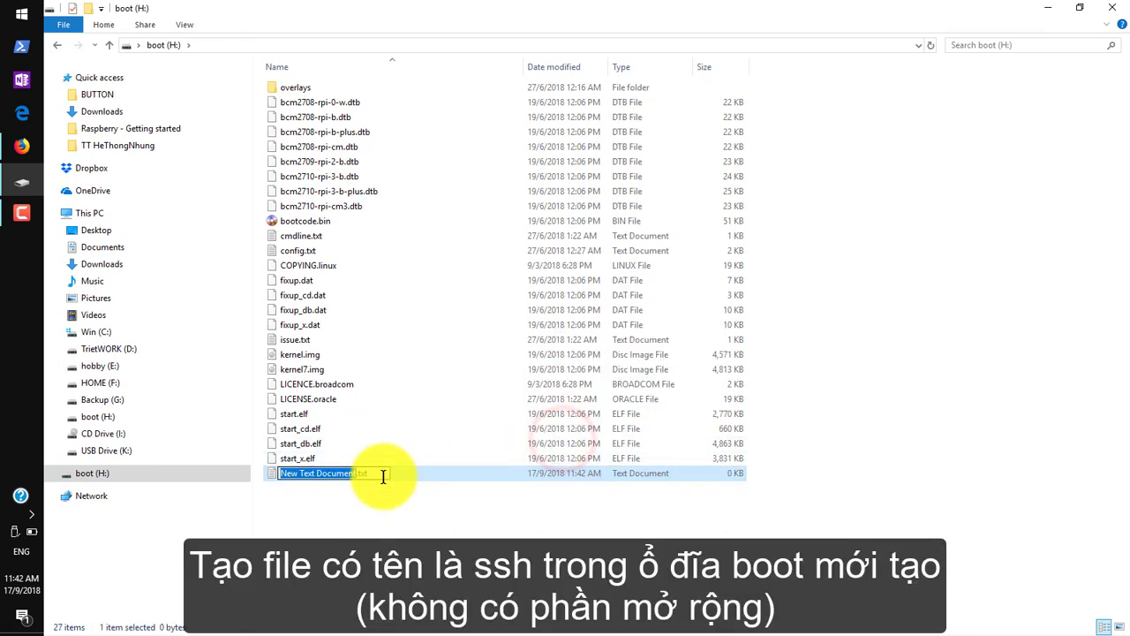
{"action": "left_click_drag", "start_coordinate": [383, 475], "coordinate": [255, 471]}
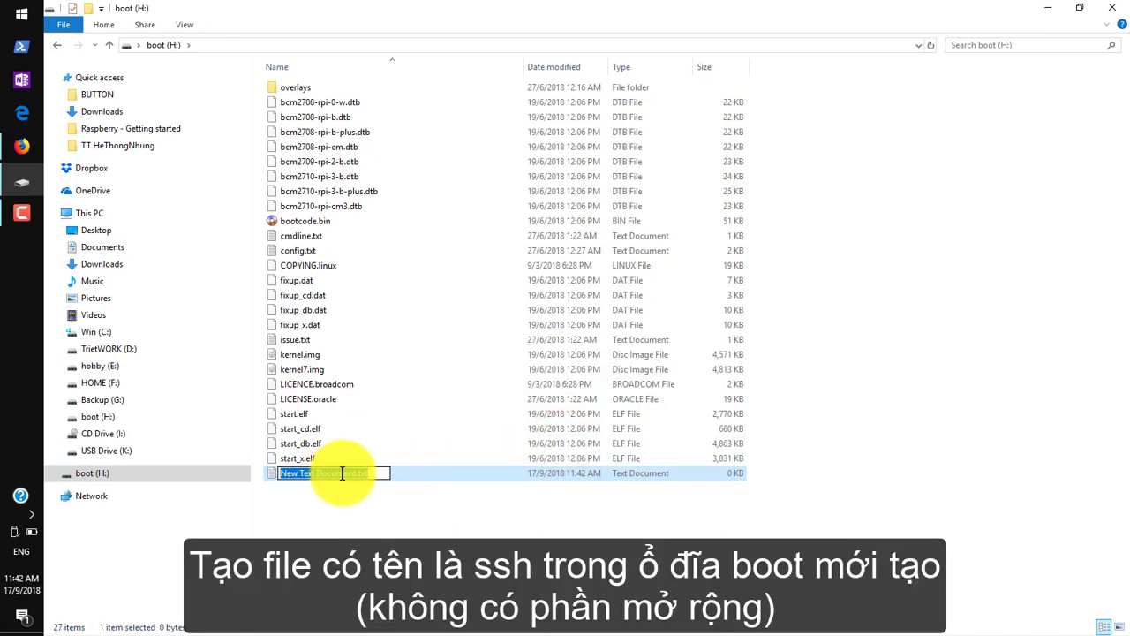
{"action": "type", "text": "ssh"}
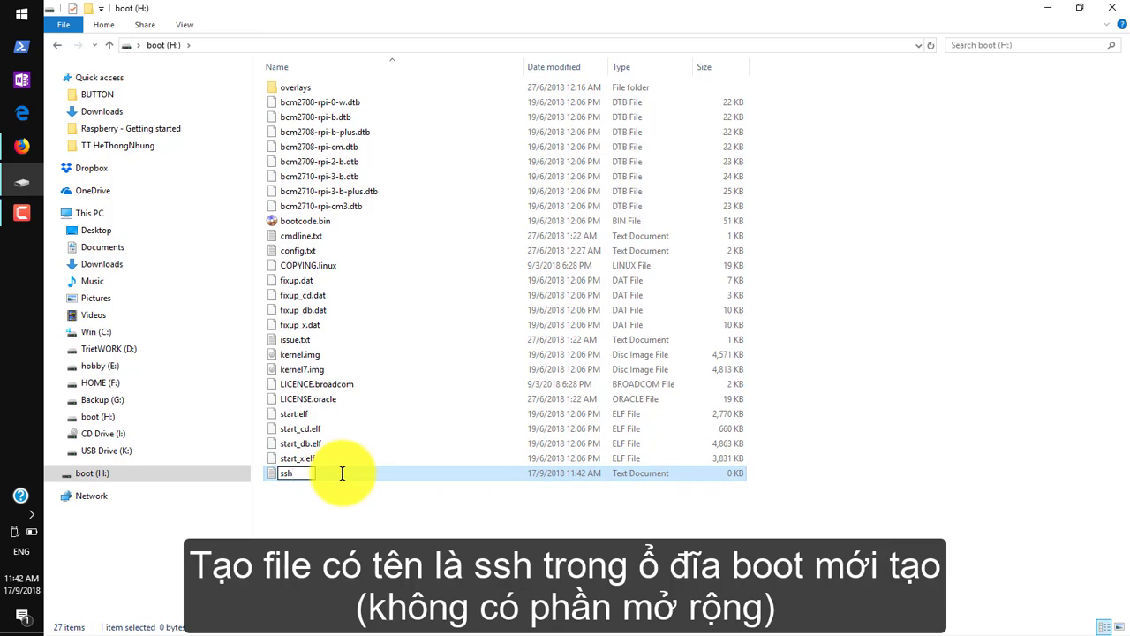
{"action": "left_click", "coordinate": [328, 488]}
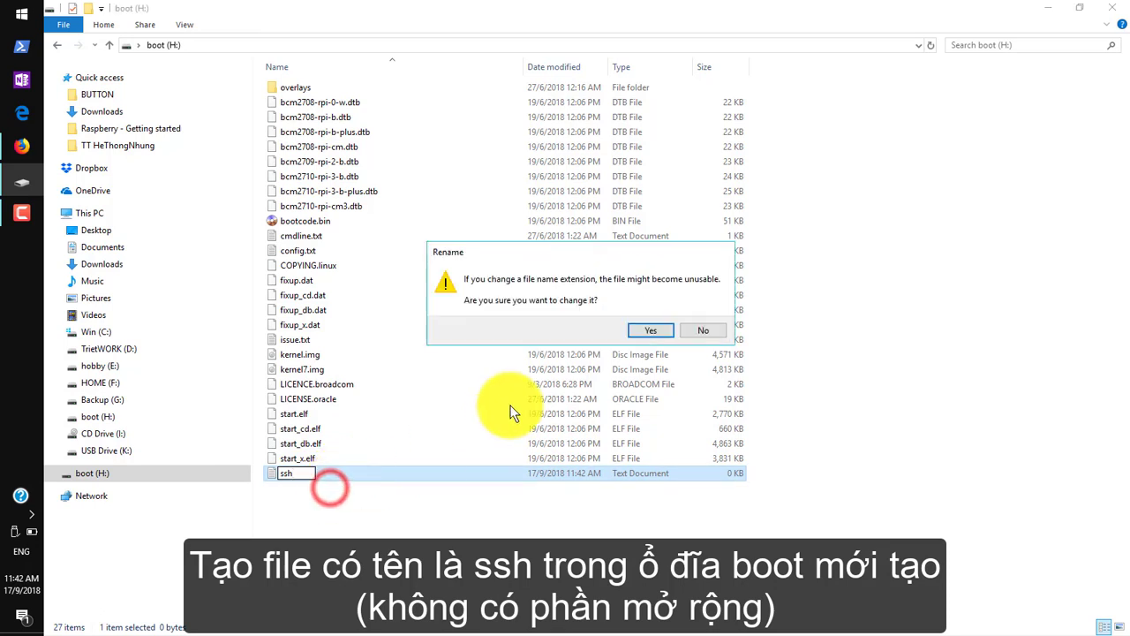
{"action": "left_click", "coordinate": [649, 332]}
{"action": "left_click", "coordinate": [319, 477]}
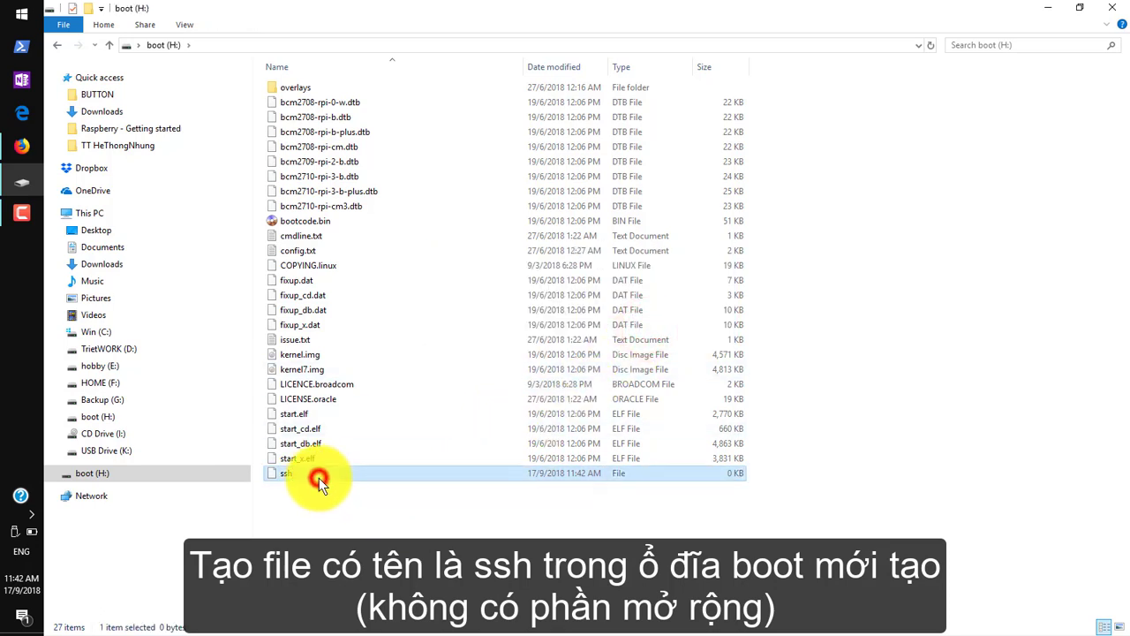
Toggle File name extensions in View options to confirm ssh has no extension.
{"action": "left_click", "coordinate": [185, 25]}
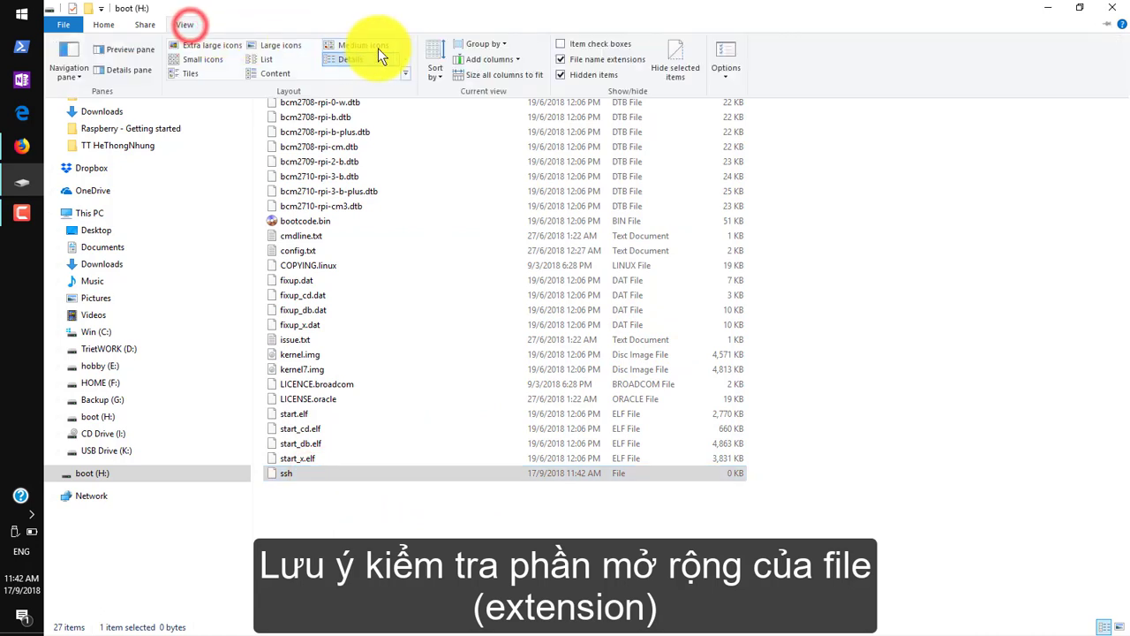
{"action": "left_click", "coordinate": [563, 57]}
{"action": "left_click", "coordinate": [176, 24]}
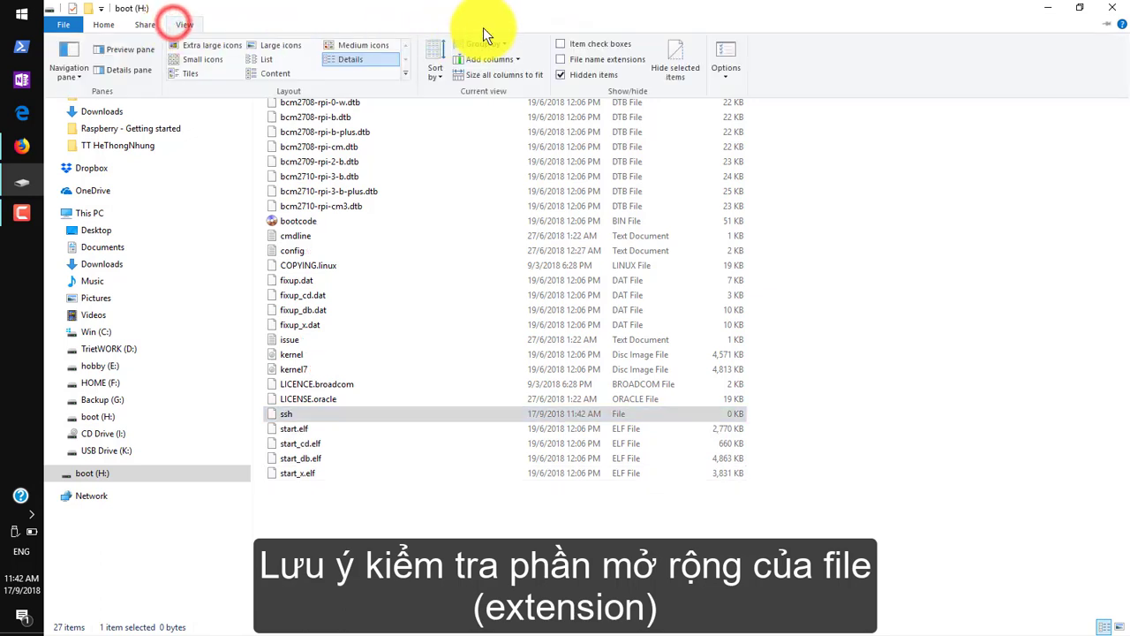
{"action": "left_click", "coordinate": [559, 60]}
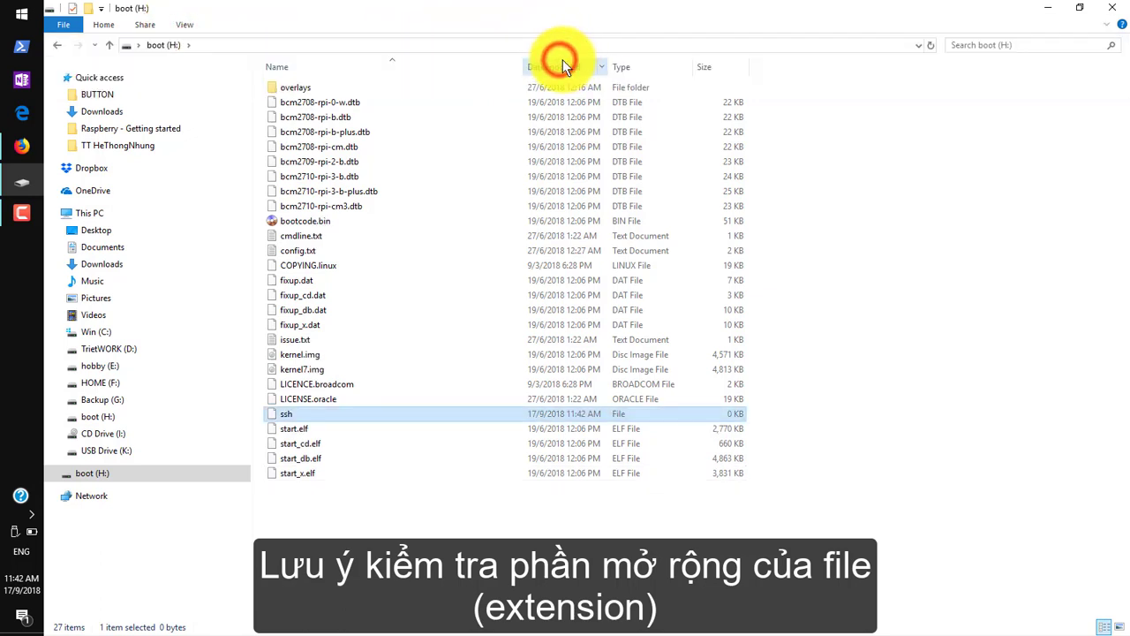
{"action": "left_click", "coordinate": [200, 24]}
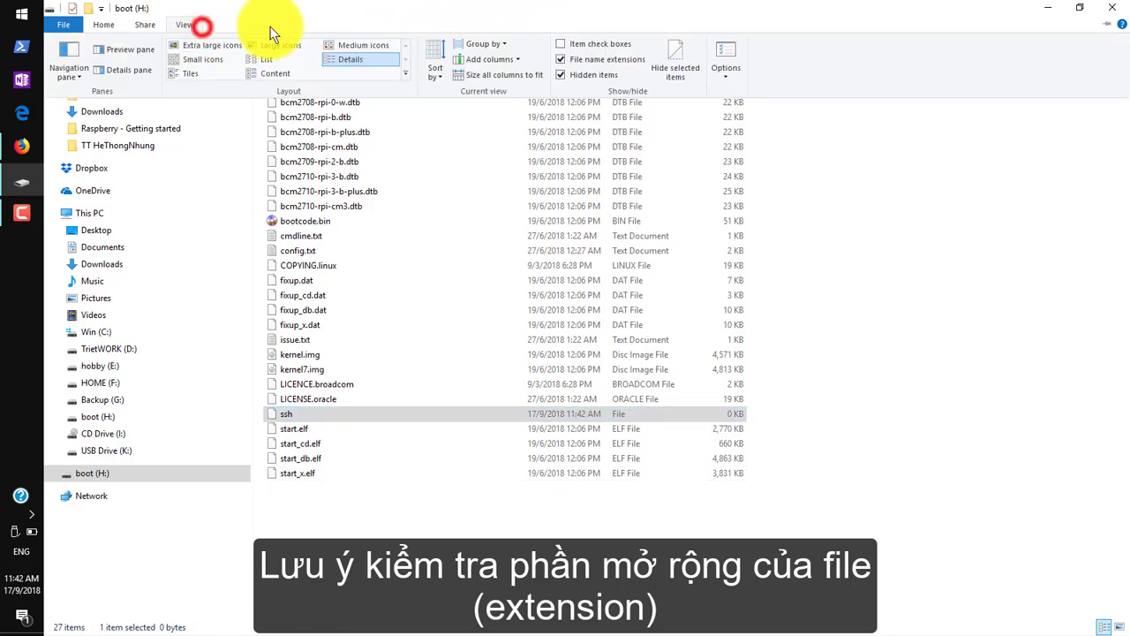
{"action": "left_click", "coordinate": [310, 504]}
{"action": "left_click", "coordinate": [310, 411]}
{"action": "left_click", "coordinate": [312, 517]}
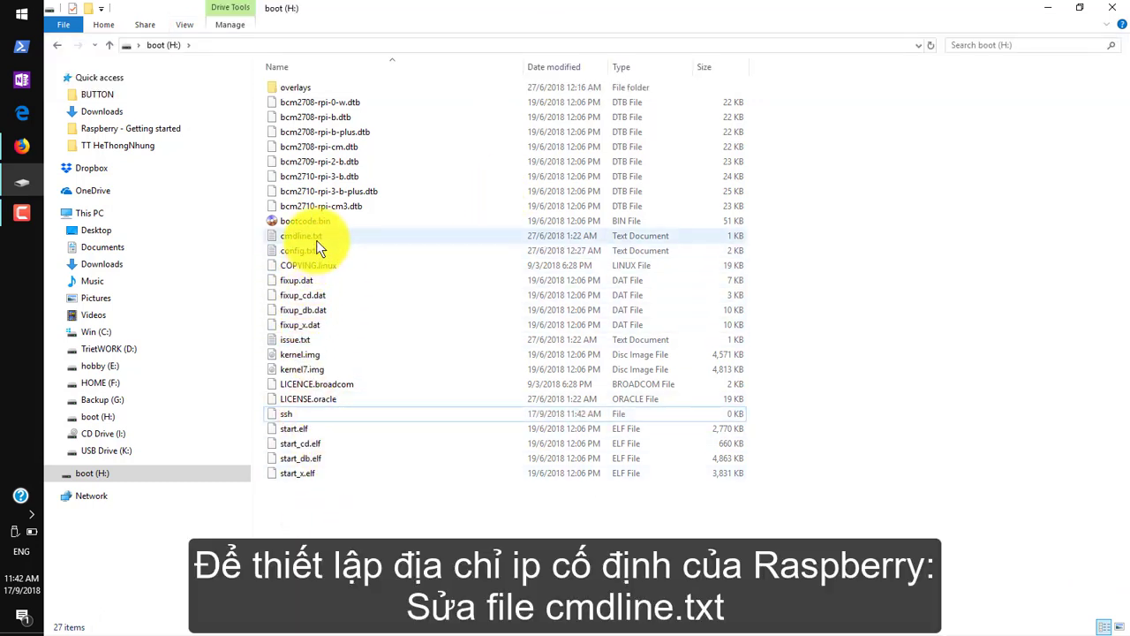
Open cmdline.txt in Notepad, insert ip=192.168.2.11 after rootwait, save and close.
{"action": "double_click", "coordinate": [316, 238]}
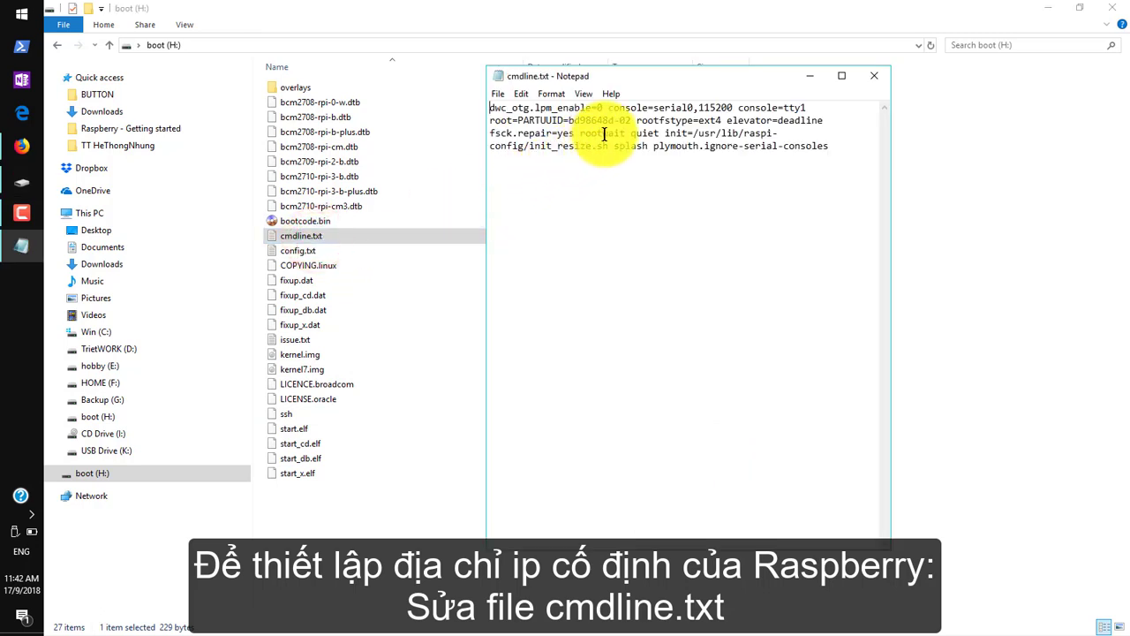
{"action": "left_click", "coordinate": [627, 131]}
{"action": "type", "text": "ip"}
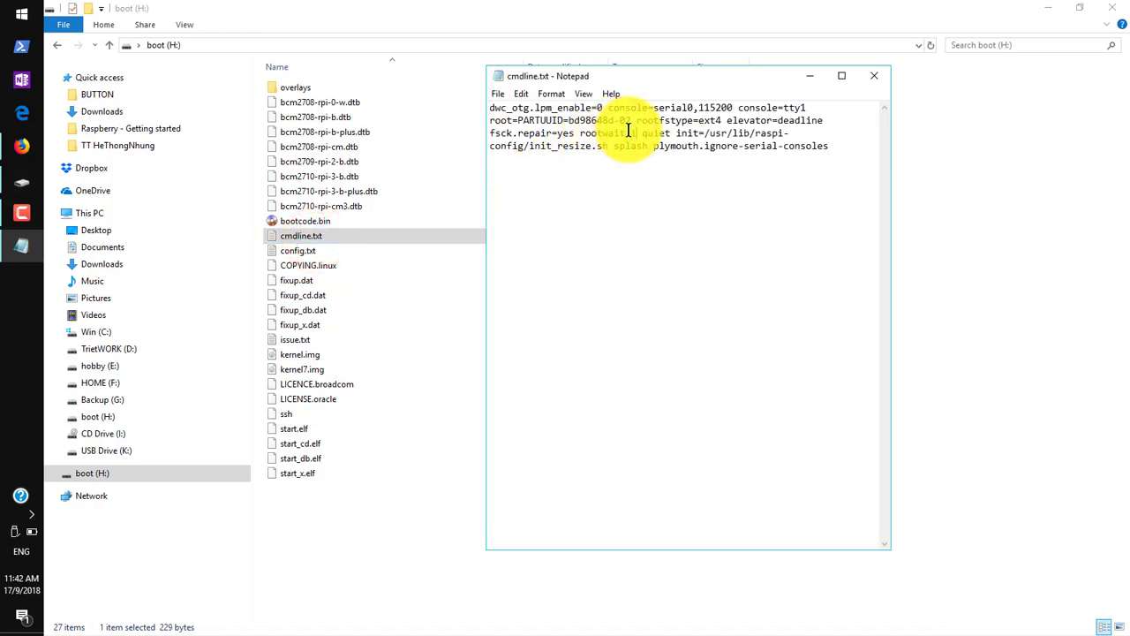
{"action": "type", "text": "=192"}
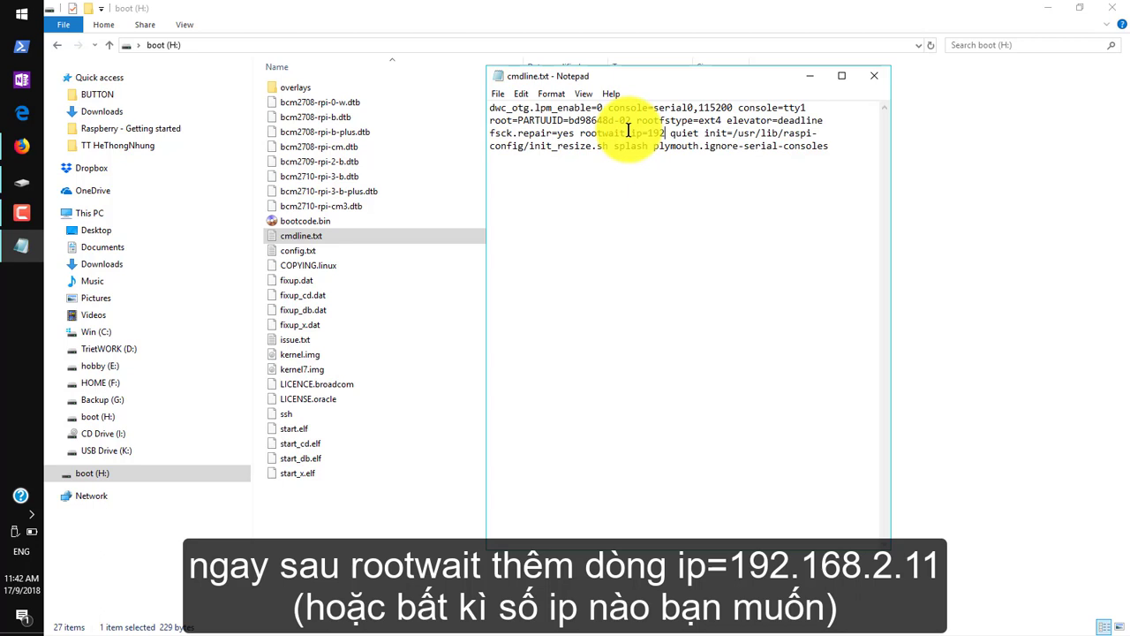
{"action": "type", "text": ".168"}
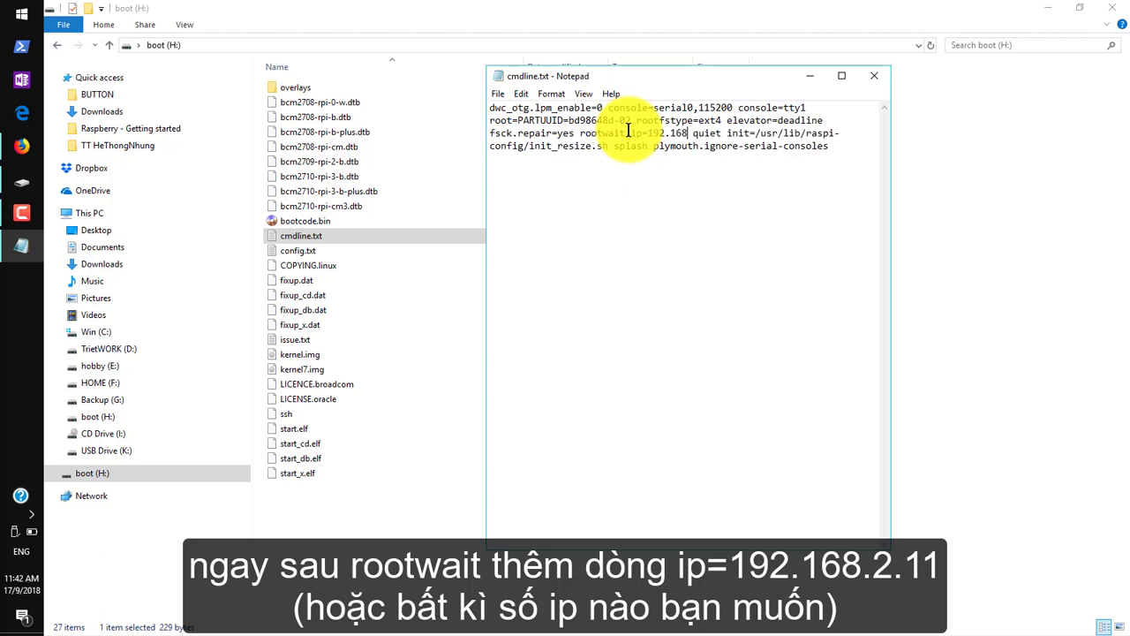
{"action": "type", "text": ".2"}
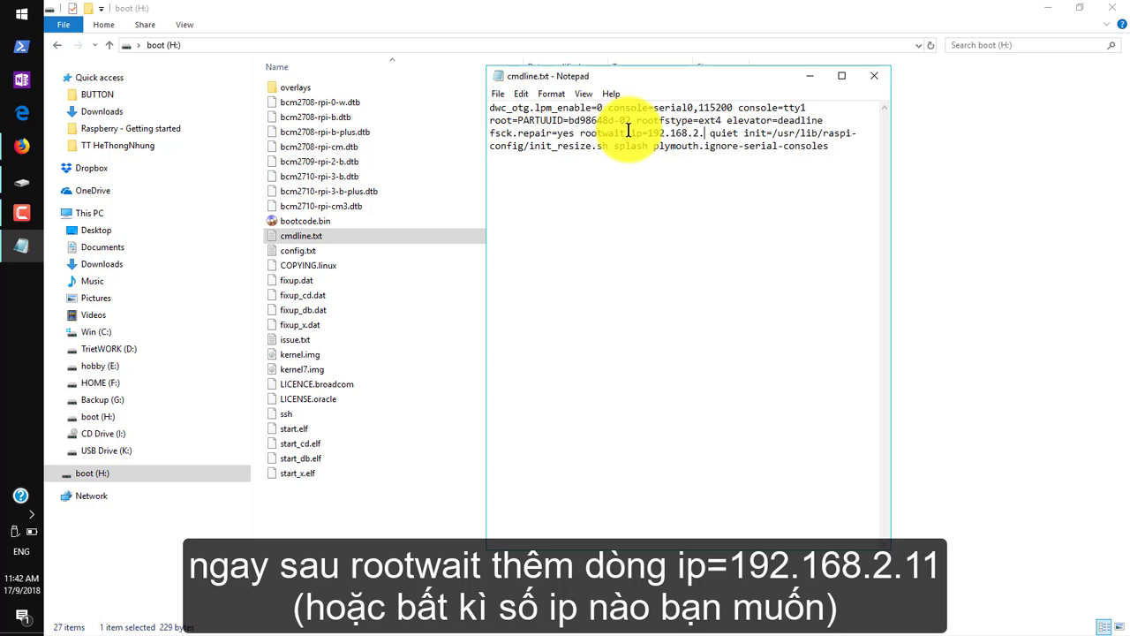
{"action": "type", "text": ".11"}
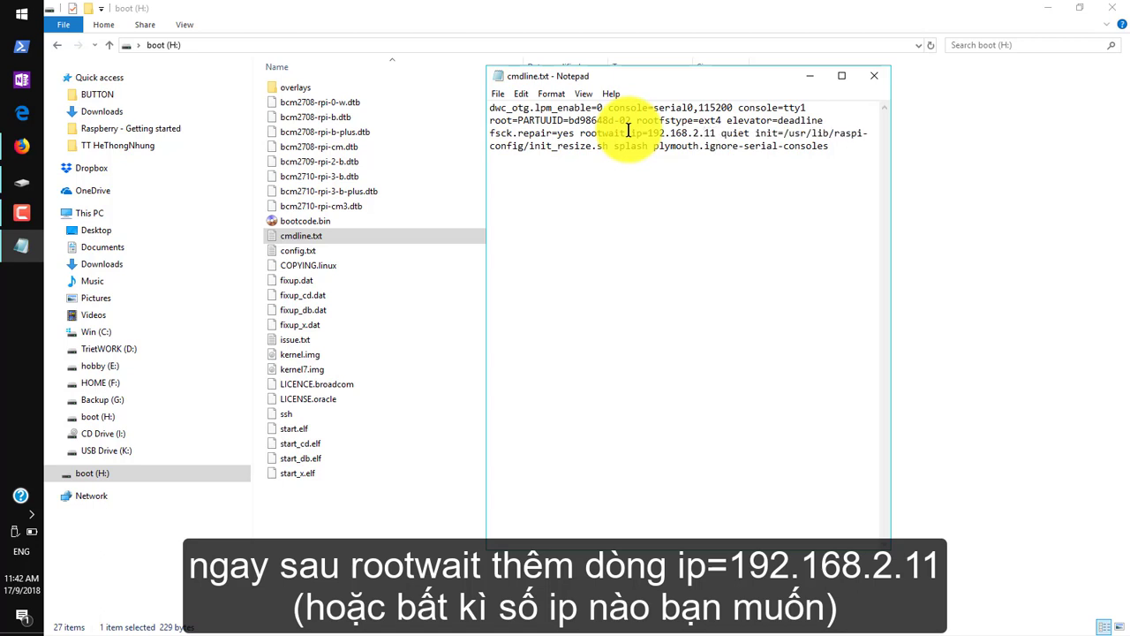
{"action": "left_click_drag", "start_coordinate": [631, 132], "coordinate": [717, 131]}
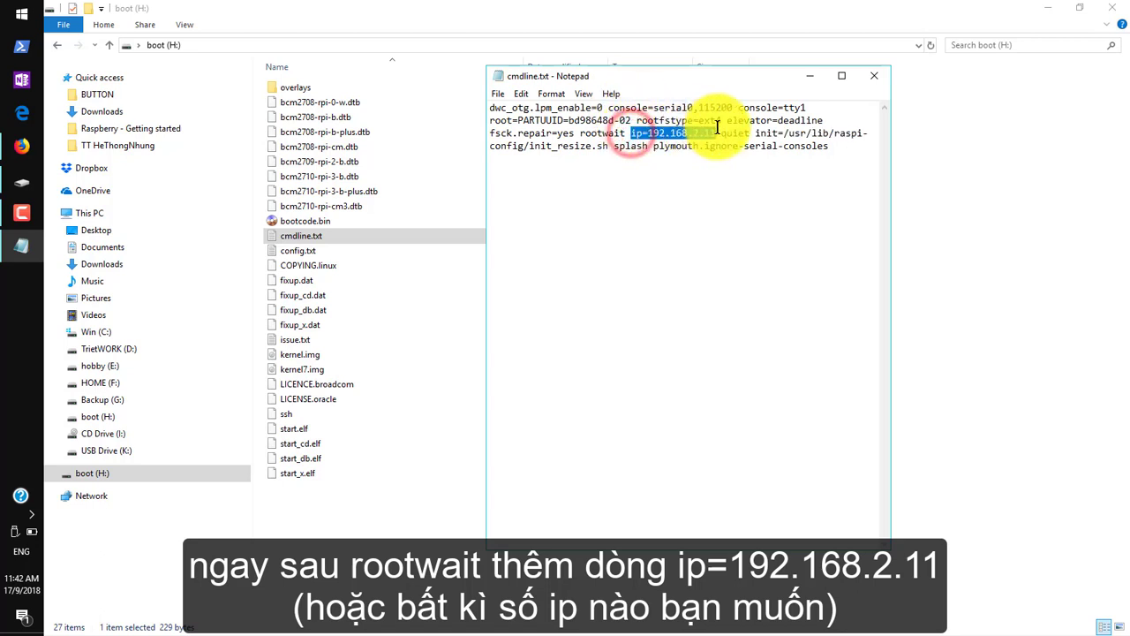
{"action": "left_click", "coordinate": [499, 95]}
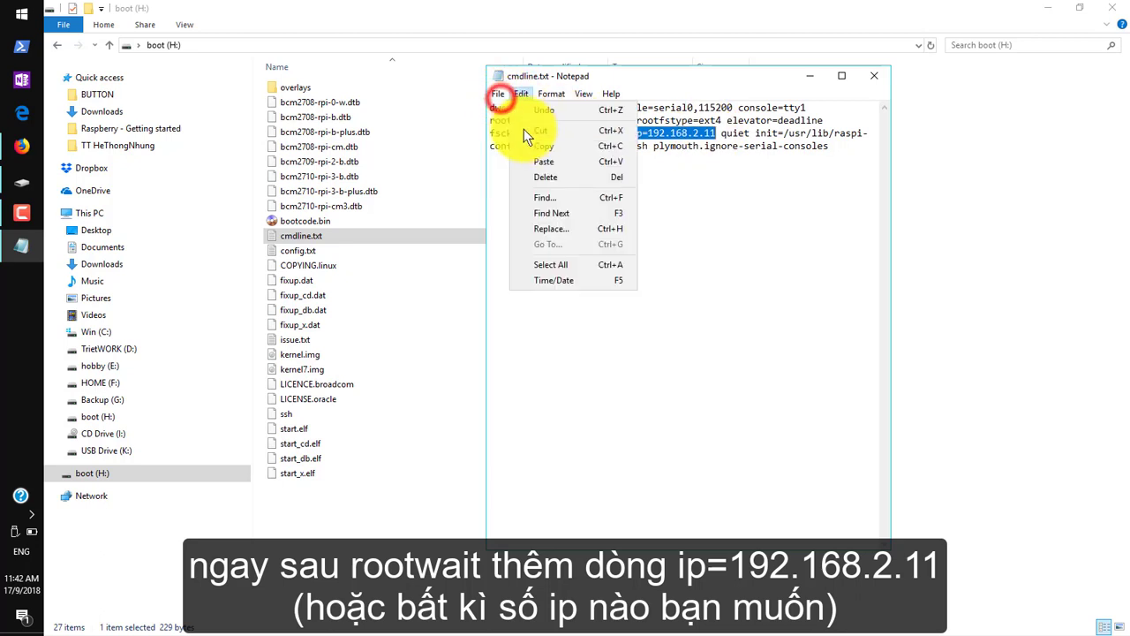
{"action": "left_click", "coordinate": [521, 94]}
{"action": "left_click", "coordinate": [499, 93]}
{"action": "left_click", "coordinate": [516, 141]}
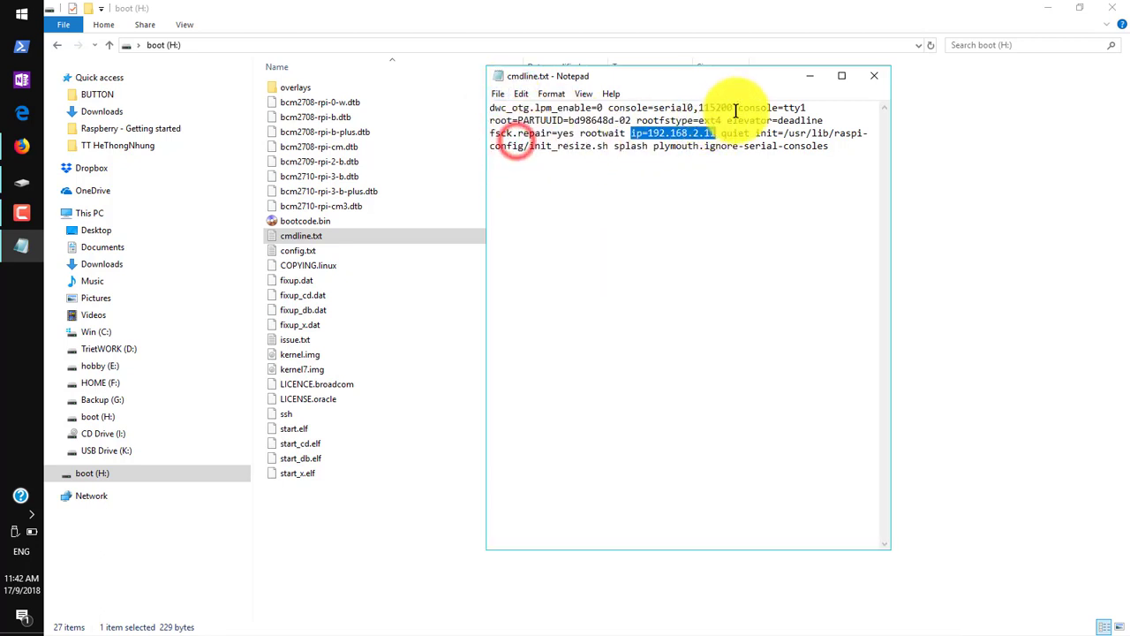
{"action": "left_click", "coordinate": [859, 78]}
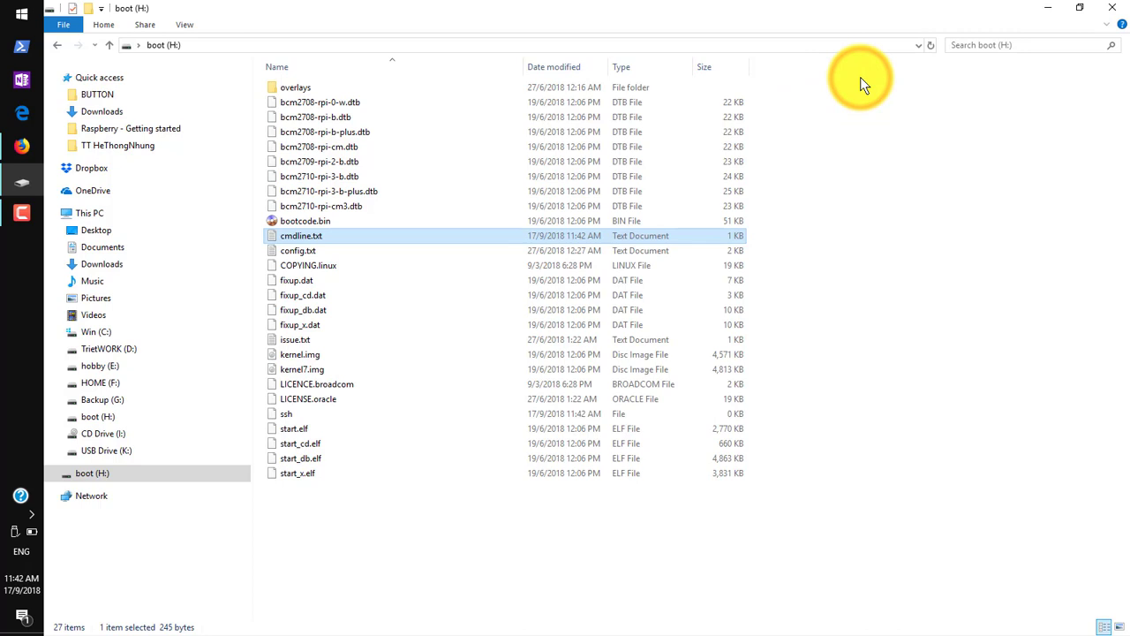
Eject the memory card's mass storage device from the taskbar tray.
{"action": "left_click", "coordinate": [891, 209]}
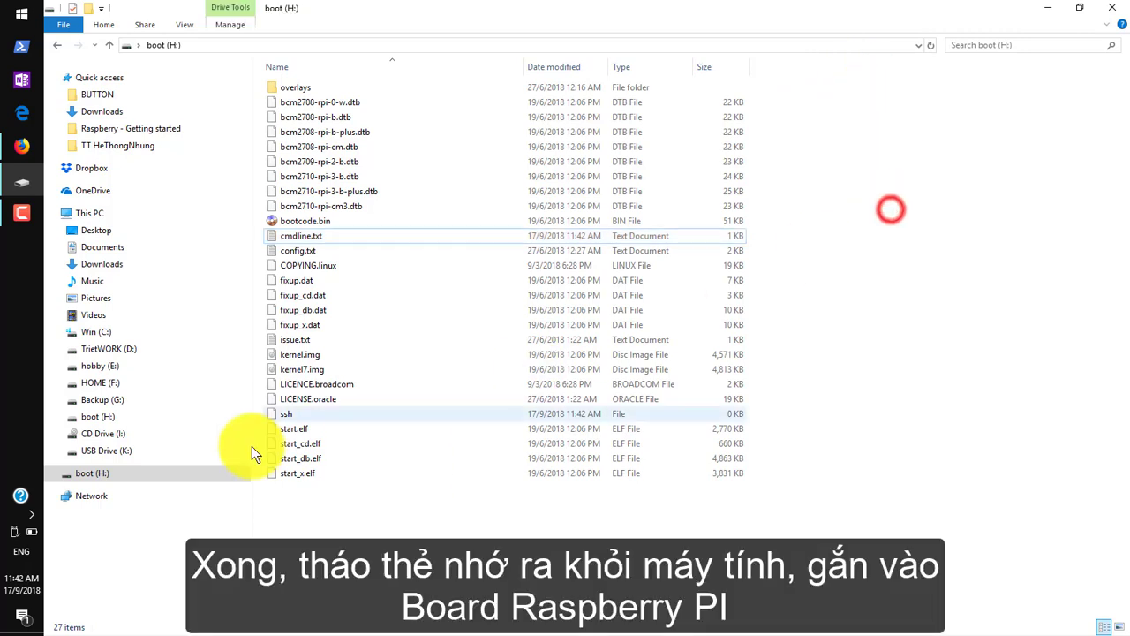
{"action": "left_click", "coordinate": [16, 530]}
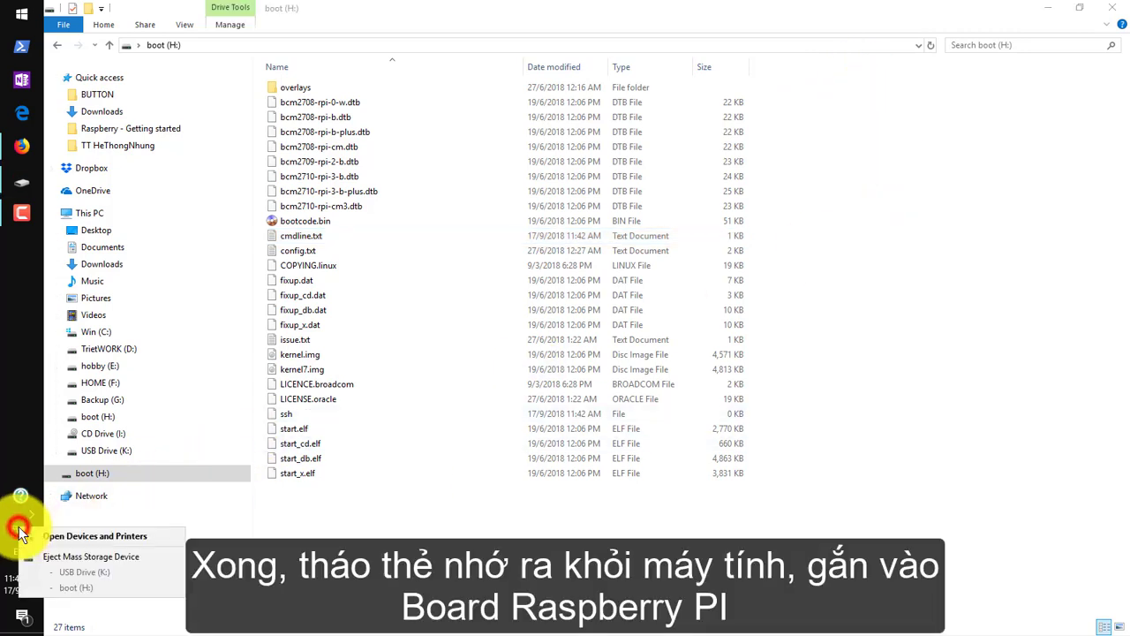
{"action": "left_click", "coordinate": [84, 557]}
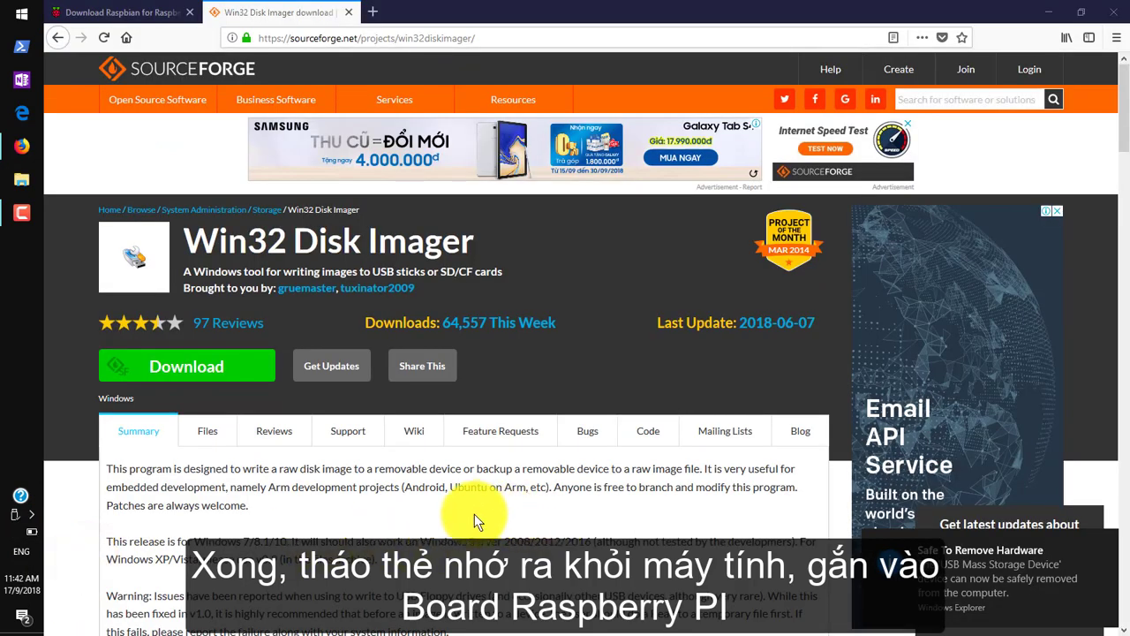
{"action": "left_click", "coordinate": [474, 513]}
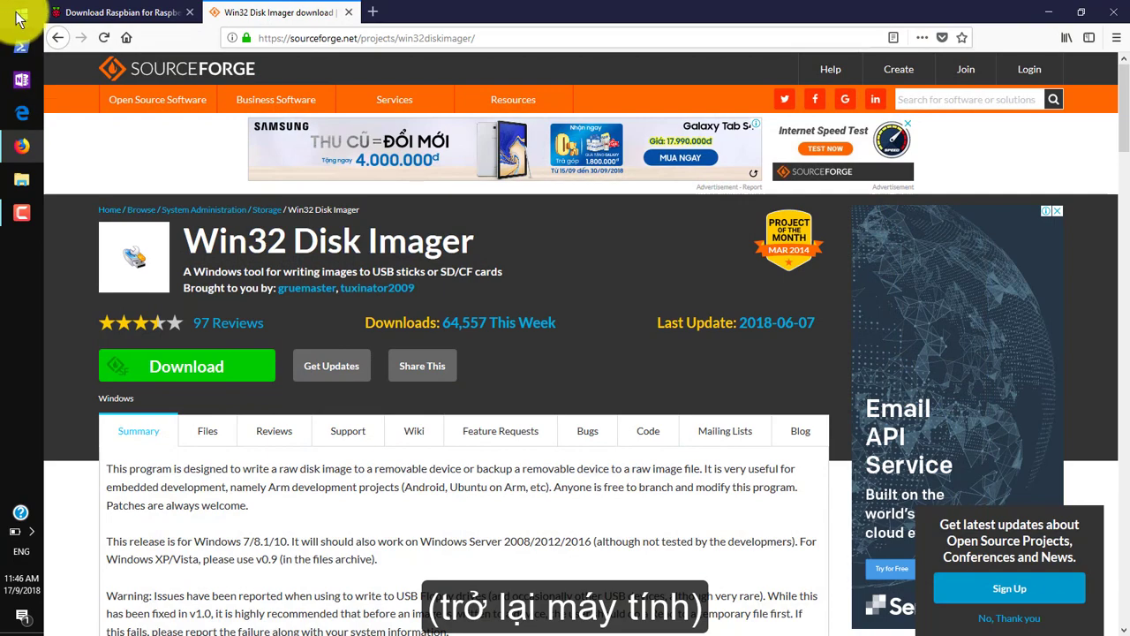
Launch the Command Prompt by searching cmd.
{"action": "left_click", "coordinate": [19, 18]}
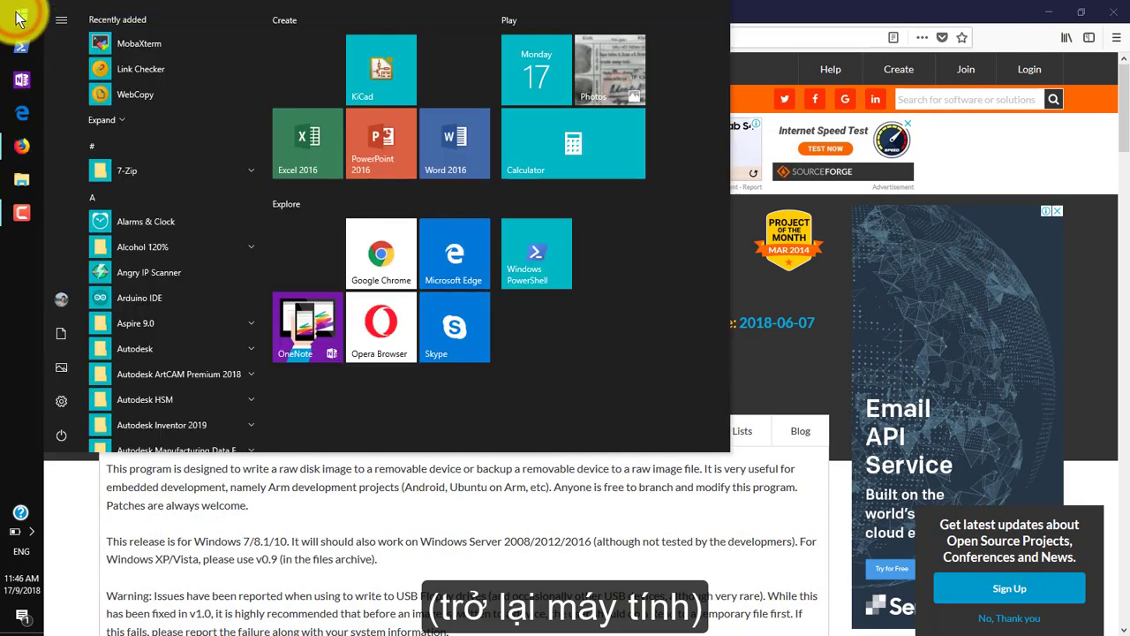
{"action": "type", "text": "cmd"}
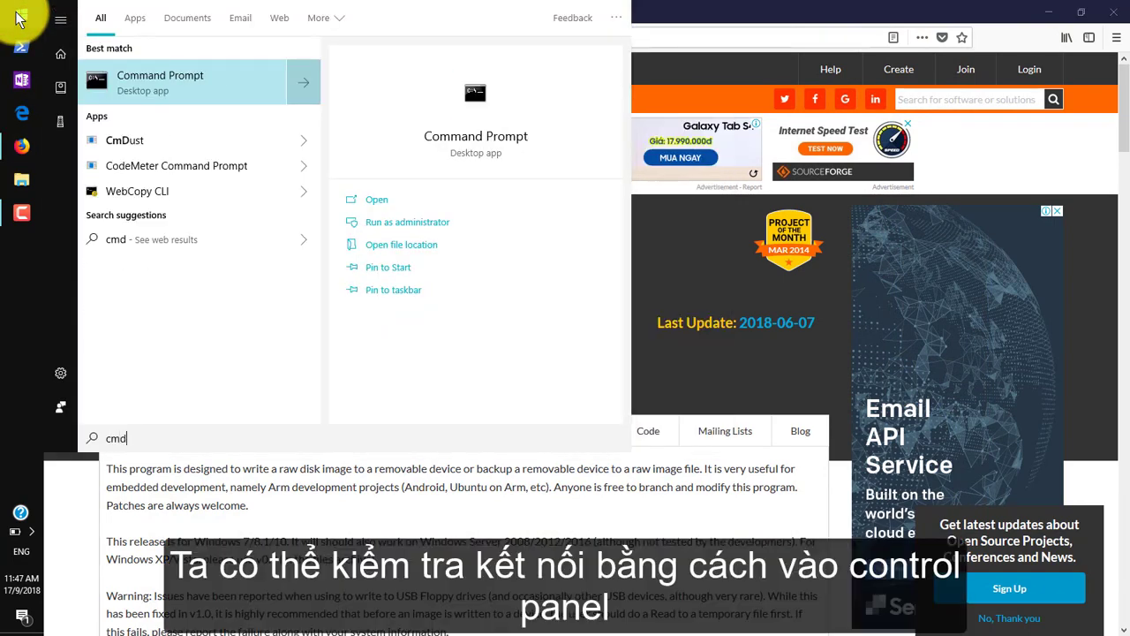
{"action": "key", "text": "Return"}
Open Control Panel's Network and Sharing Center via Network and Internet.
{"action": "left_click", "coordinate": [20, 18]}
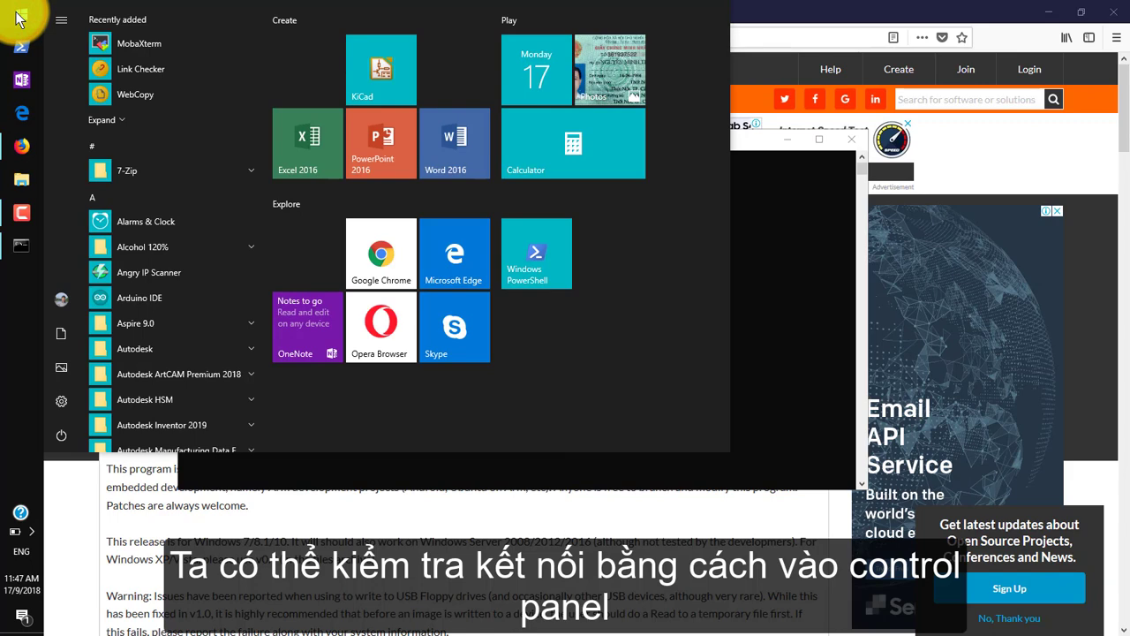
{"action": "type", "text": "control"}
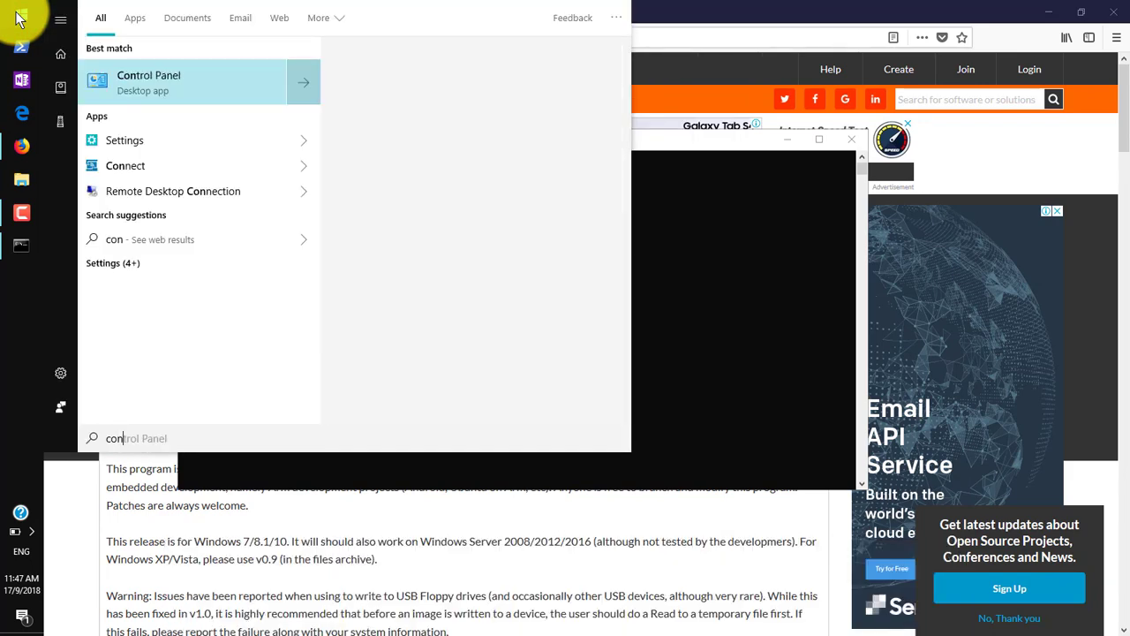
{"action": "left_click", "coordinate": [176, 79]}
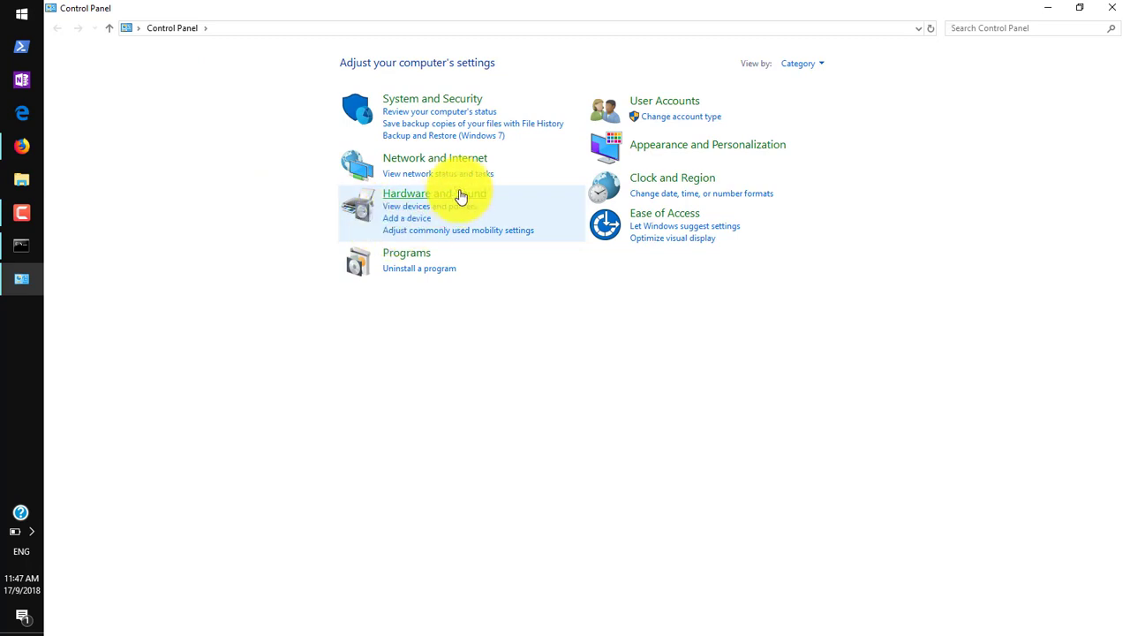
{"action": "left_click", "coordinate": [454, 166]}
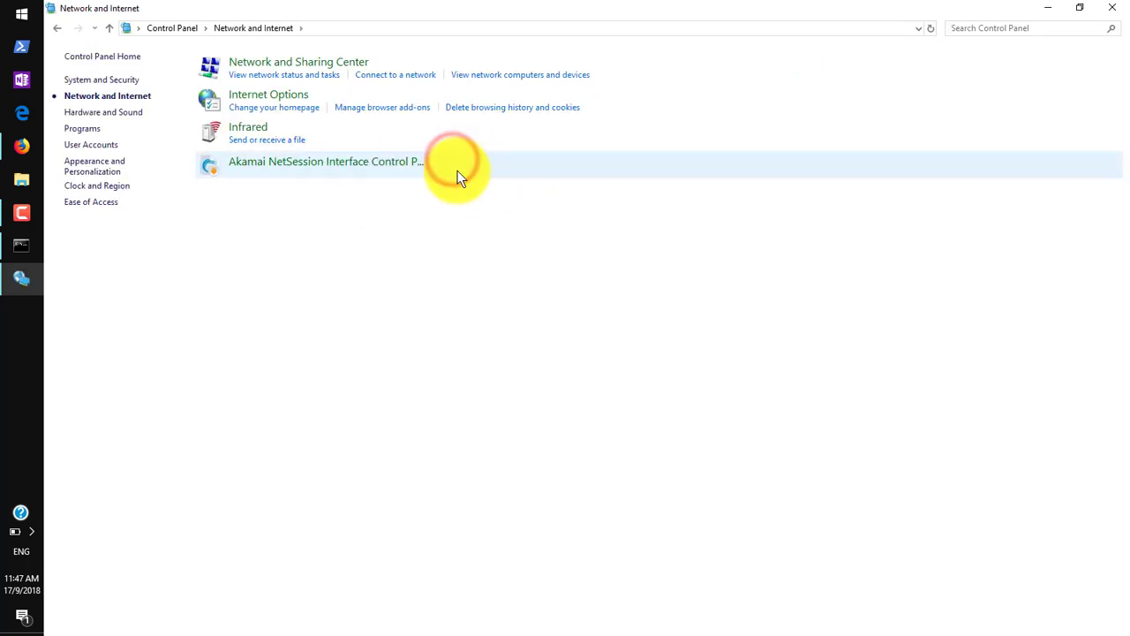
{"action": "left_click", "coordinate": [302, 62]}
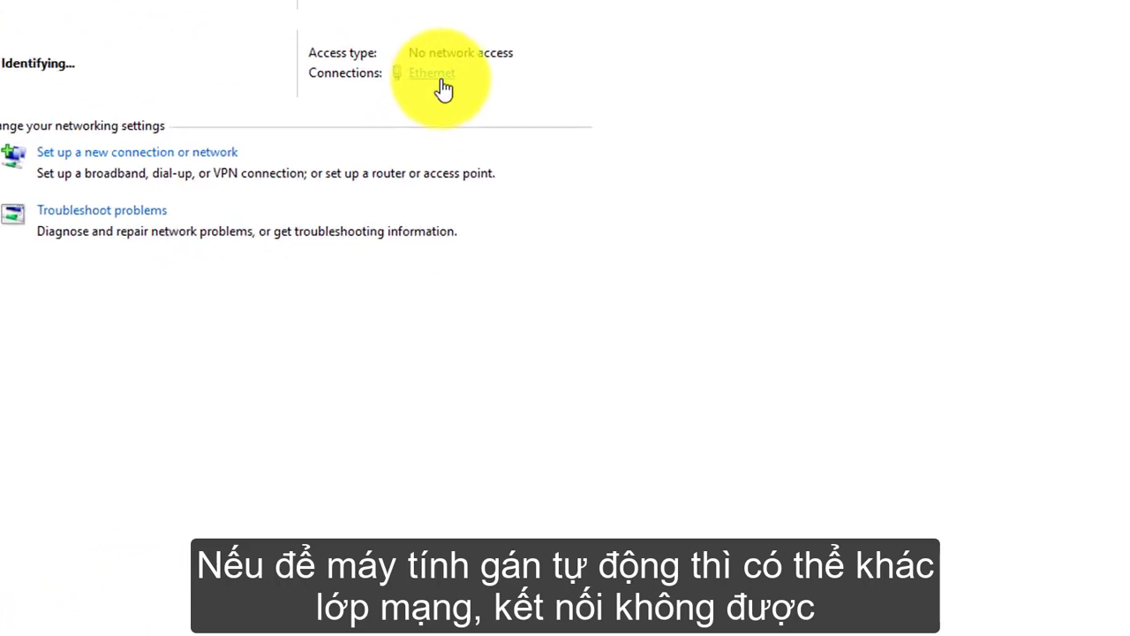
Check the Ethernet connection's current details.
{"action": "left_click", "coordinate": [441, 79]}
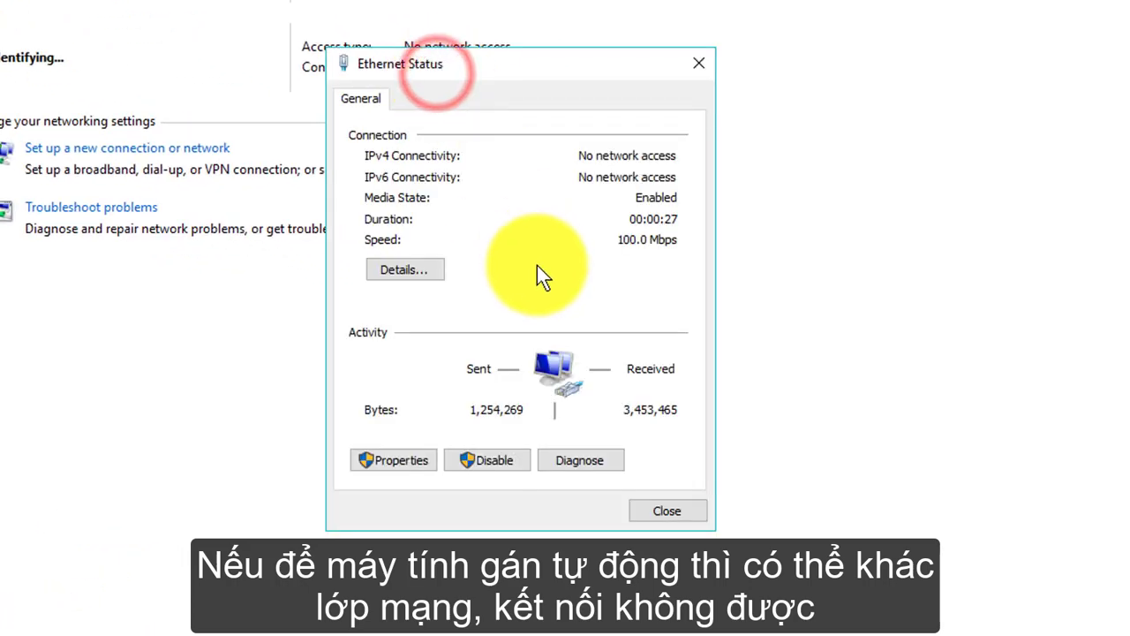
{"action": "left_click", "coordinate": [415, 269]}
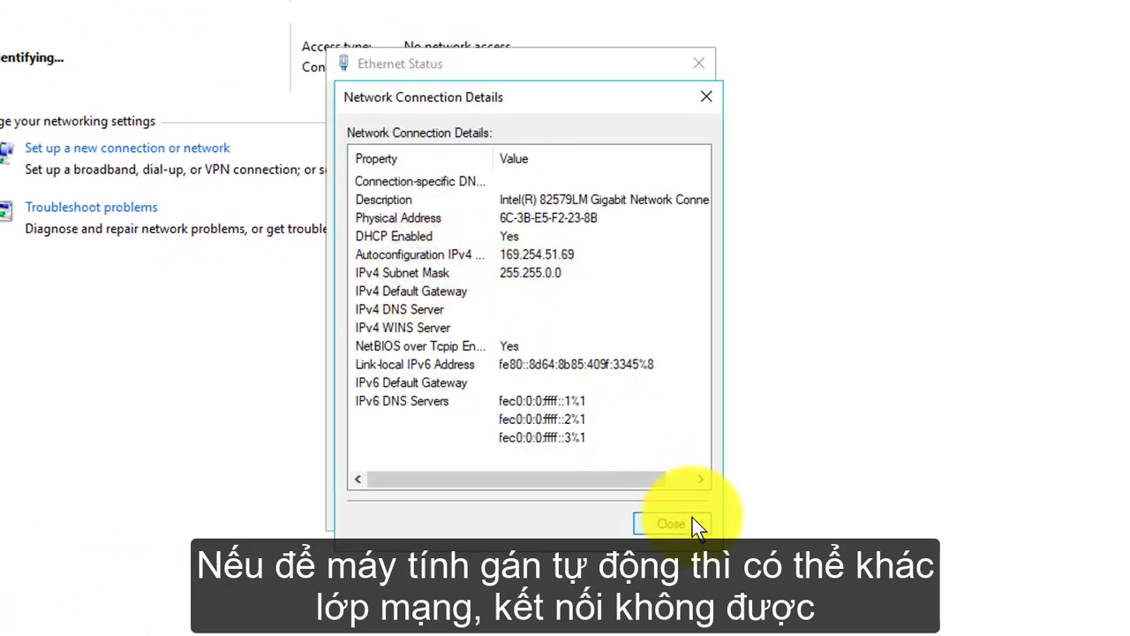
{"action": "left_click", "coordinate": [692, 517]}
Set Ethernet IPv4 to fixed 192.168.2.12, mask 255.255.255.0, gateway 192.168.2.1, and apply.
{"action": "left_click", "coordinate": [401, 461]}
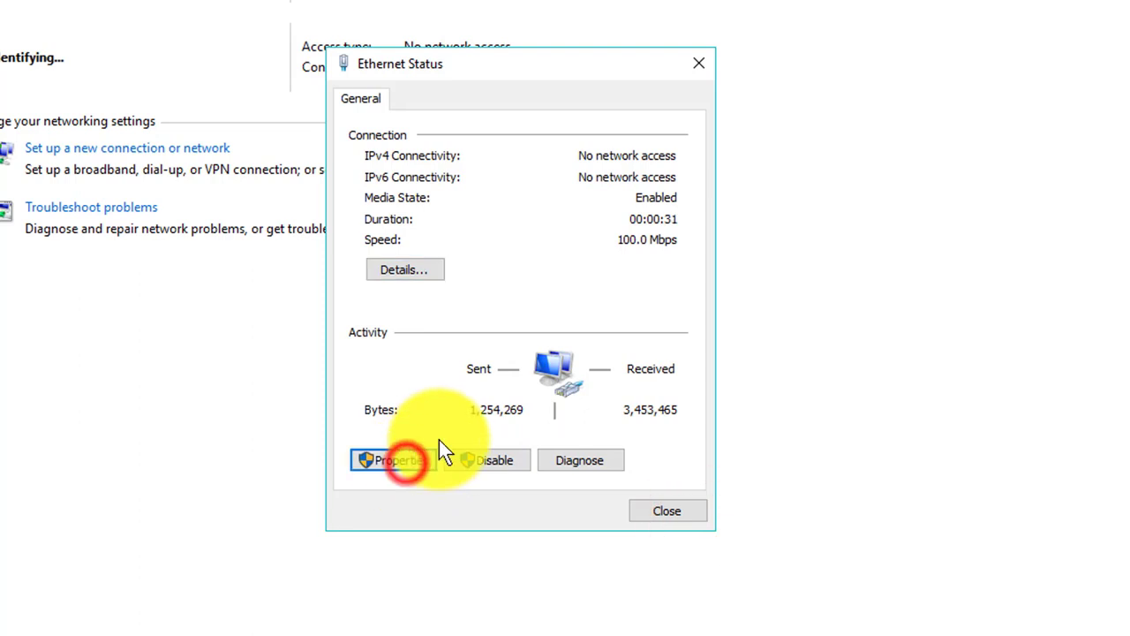
{"action": "double_click", "coordinate": [539, 330]}
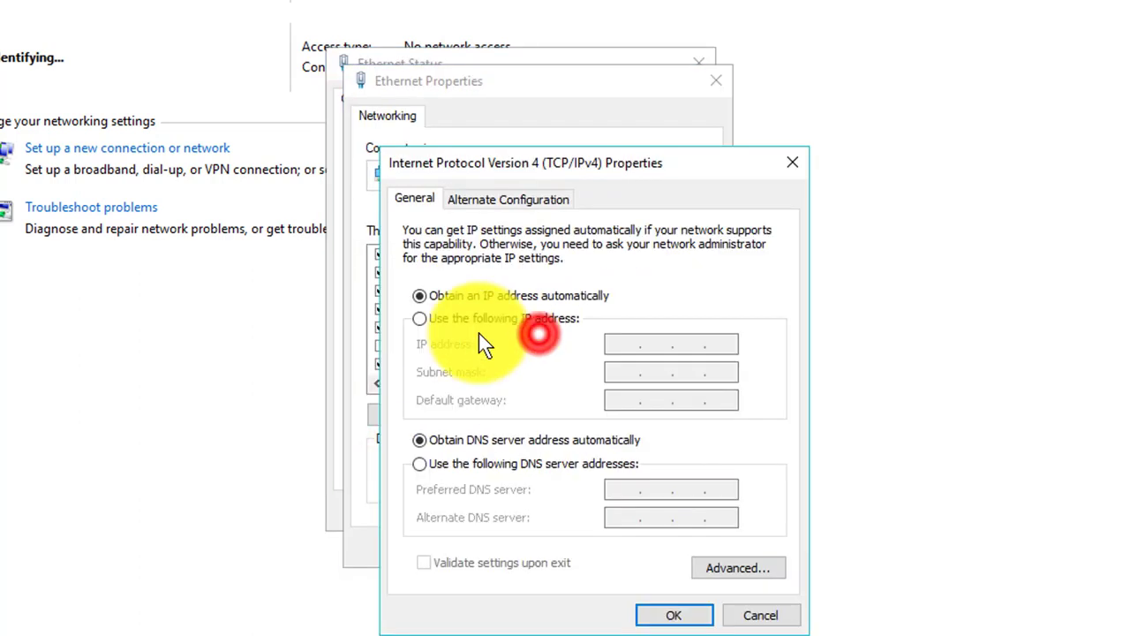
{"action": "left_click", "coordinate": [501, 320]}
{"action": "left_click", "coordinate": [704, 346]}
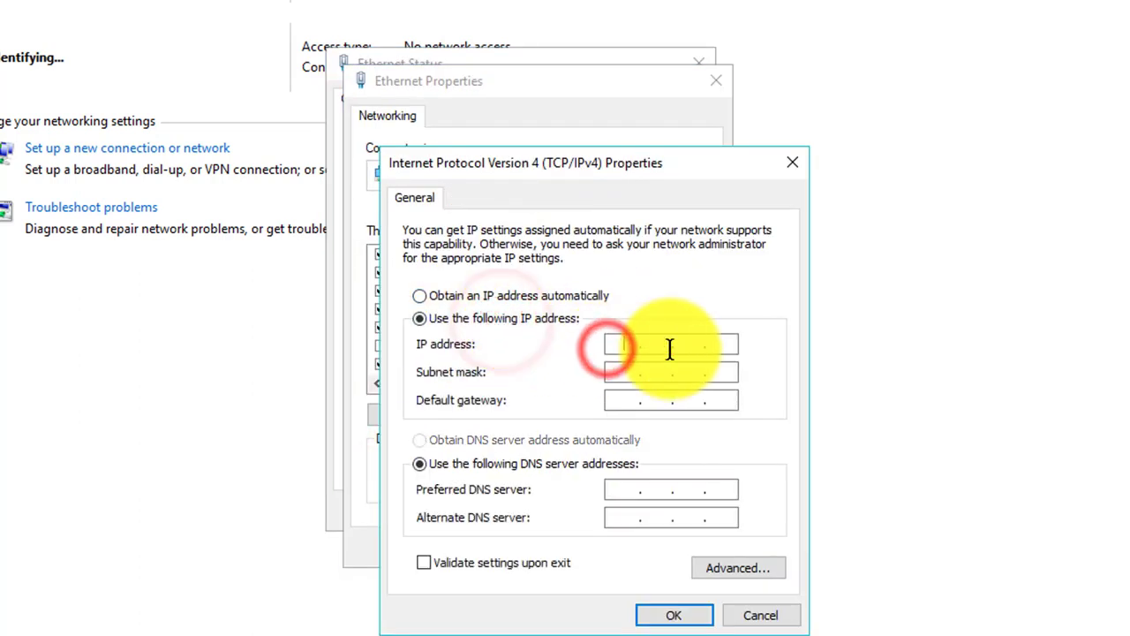
{"action": "type", "text": "192 . 168 . 2 . 12"}
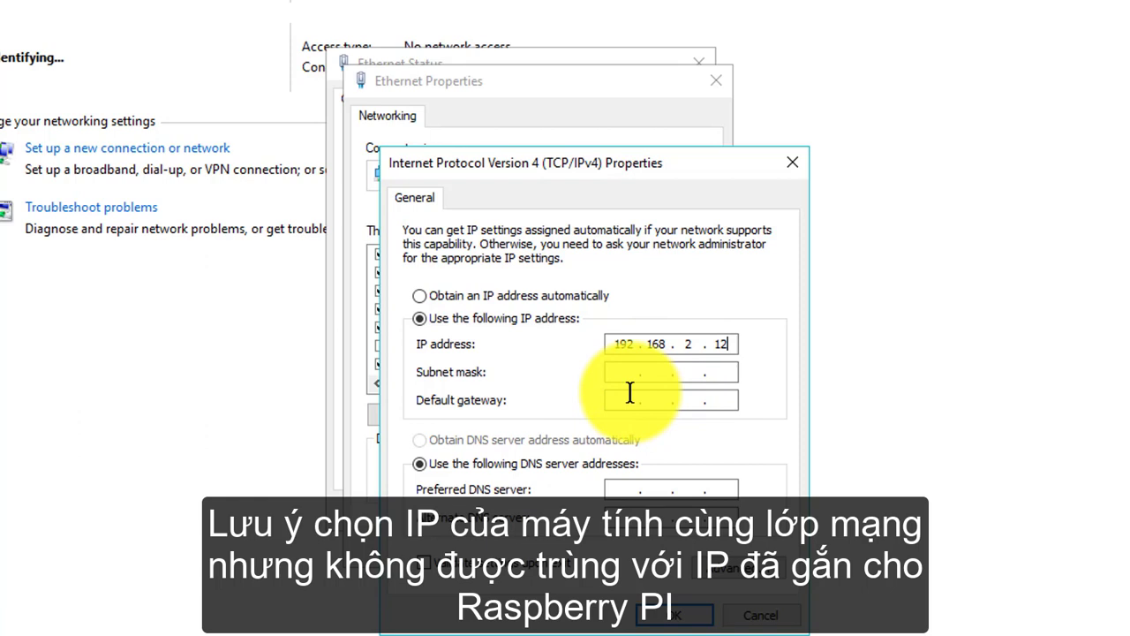
{"action": "left_click", "coordinate": [622, 375]}
{"action": "left_click", "coordinate": [638, 401]}
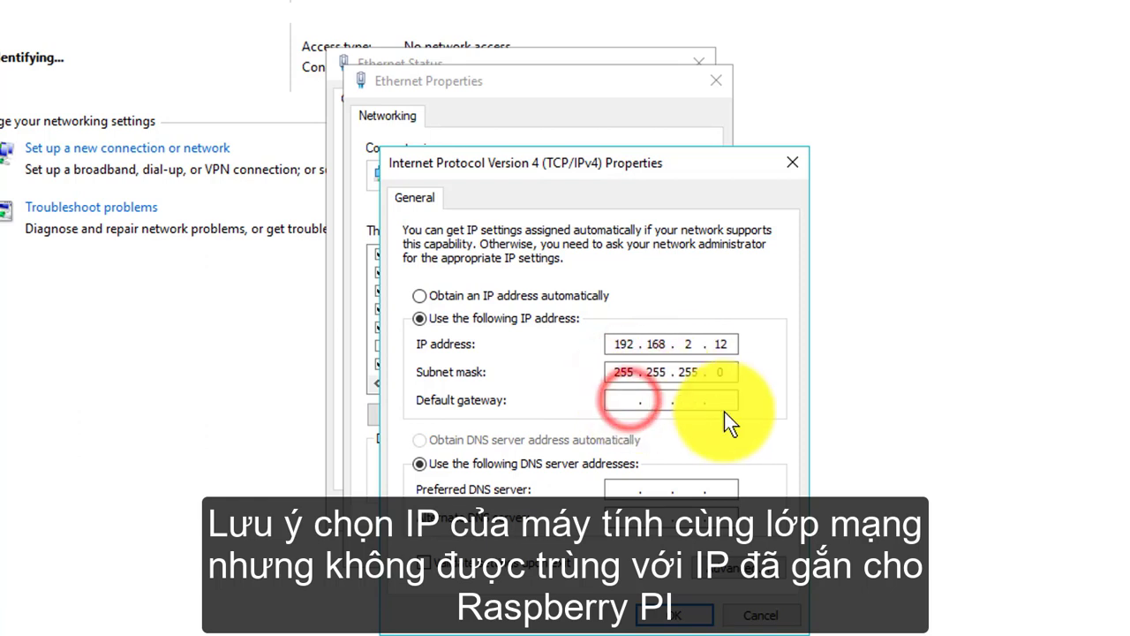
{"action": "type", "text": "192 . 168 . "}
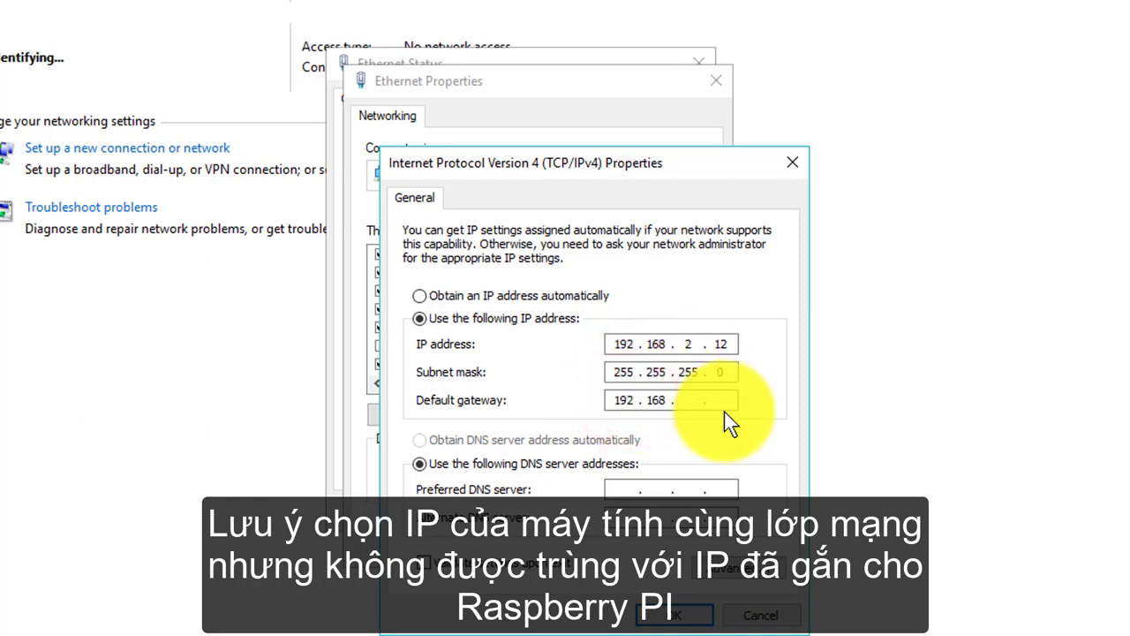
{"action": "type", "text": "2 . "}
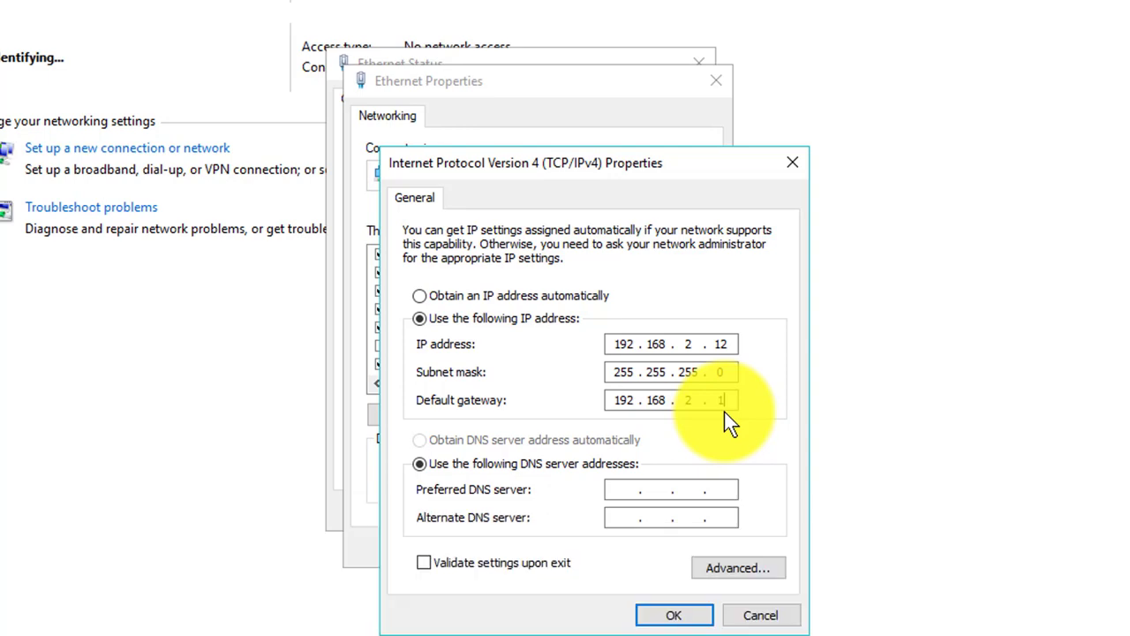
{"action": "type", "text": "1"}
{"action": "left_click", "coordinate": [693, 615]}
{"action": "left_click", "coordinate": [608, 549]}
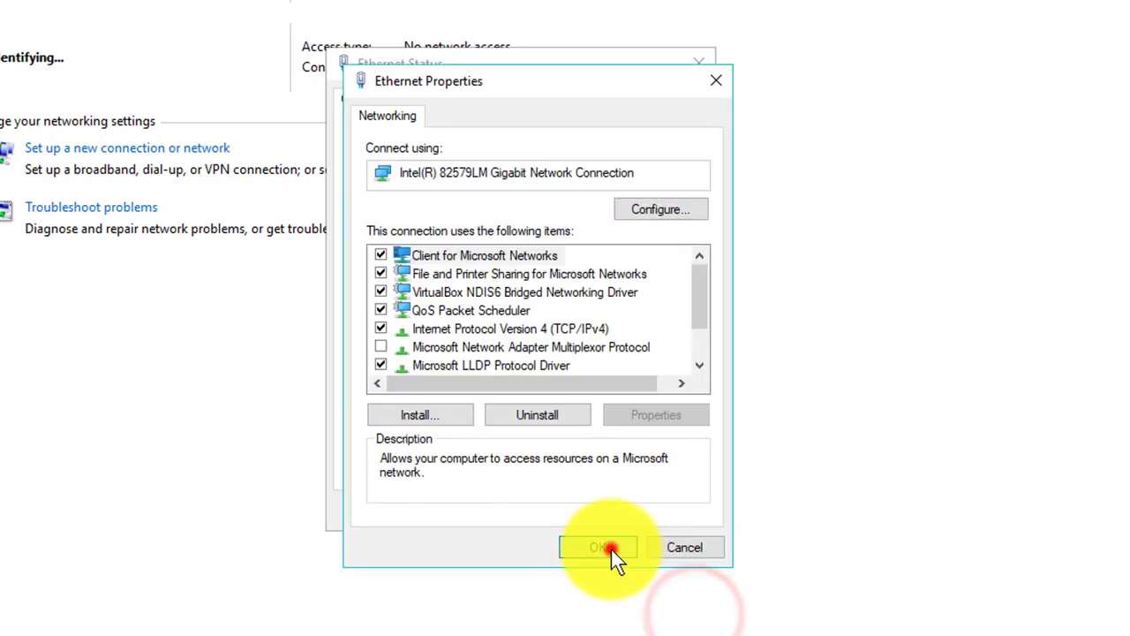
{"action": "left_click", "coordinate": [665, 500]}
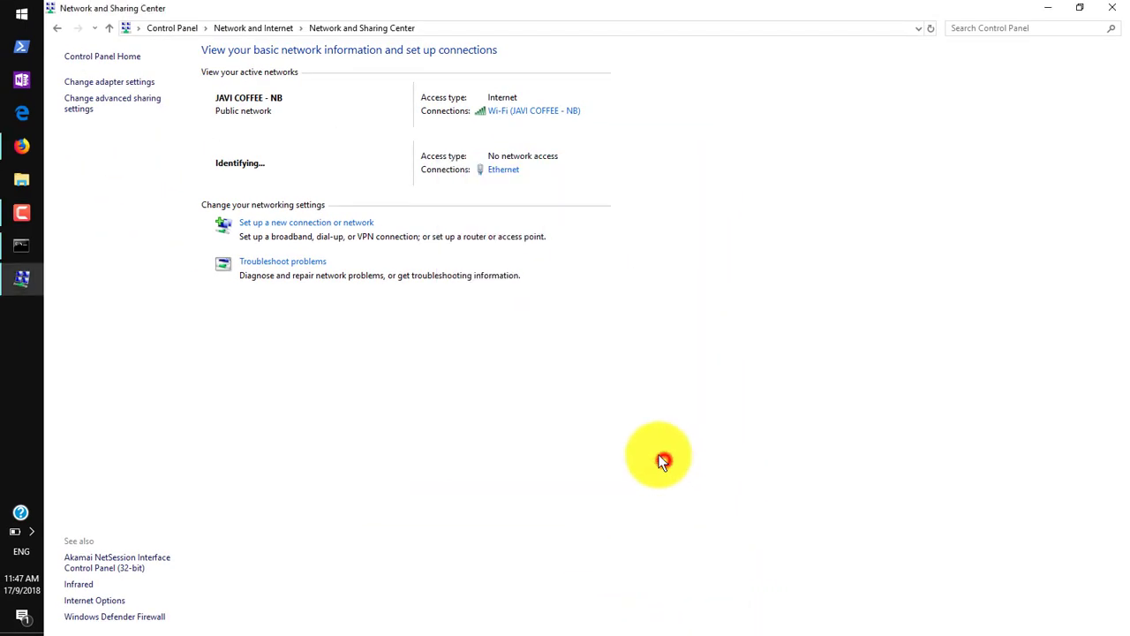
Verify twice in the Ethernet details that IPv4 is 192.168.2.12 with gateway 192.168.2.1.
{"action": "left_click", "coordinate": [497, 170]}
{"action": "left_click", "coordinate": [493, 303]}
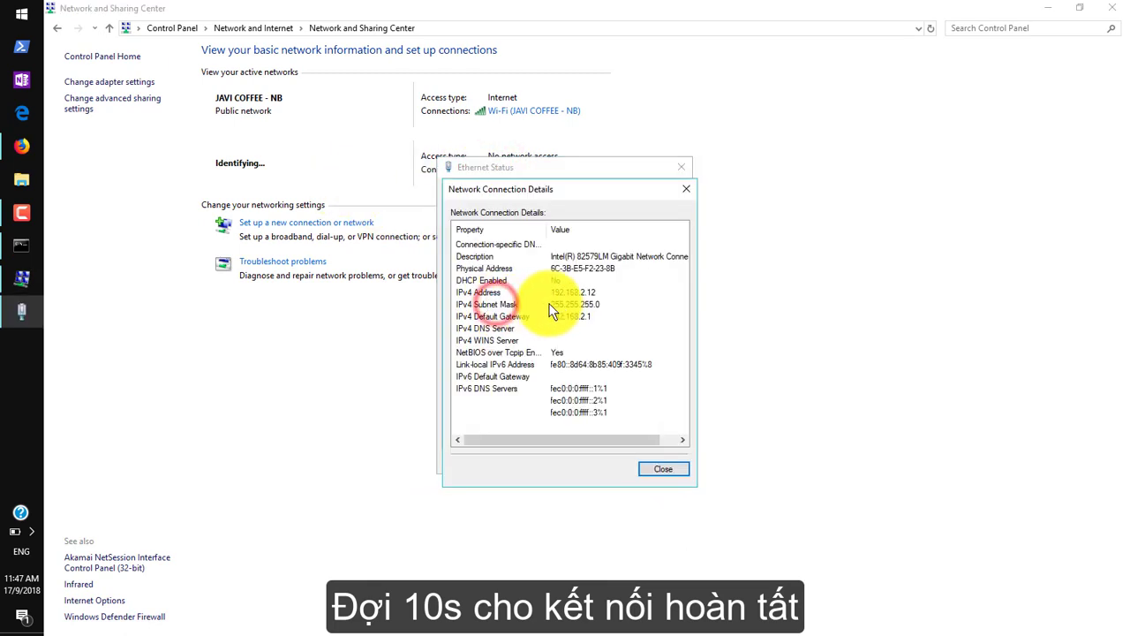
{"action": "left_click", "coordinate": [649, 462]}
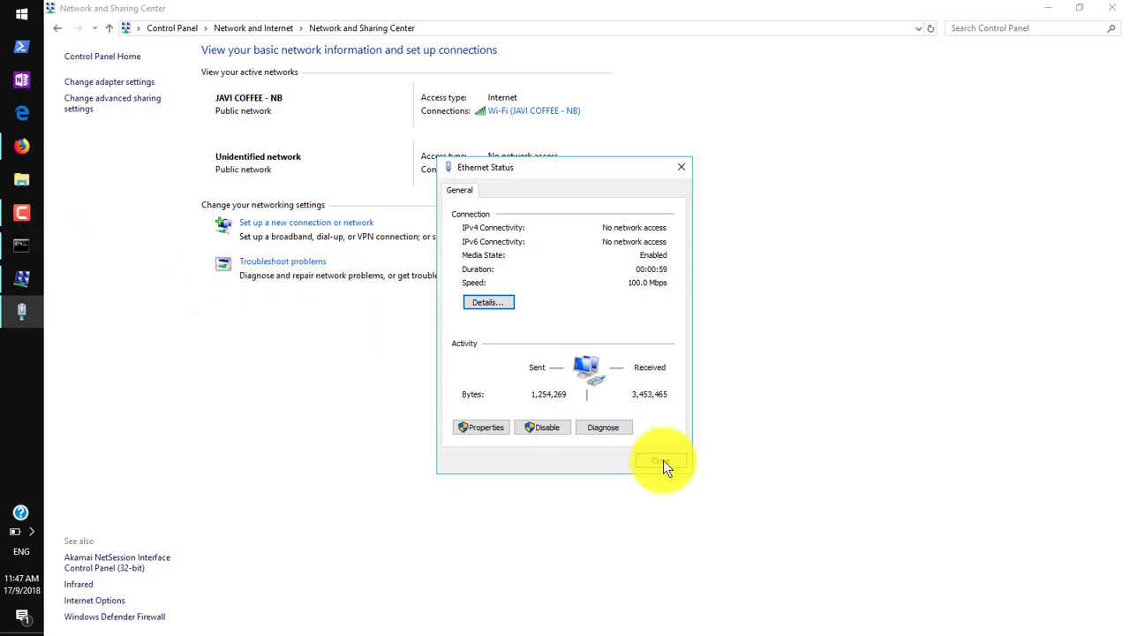
{"action": "left_click", "coordinate": [662, 460]}
{"action": "left_click", "coordinate": [499, 171]}
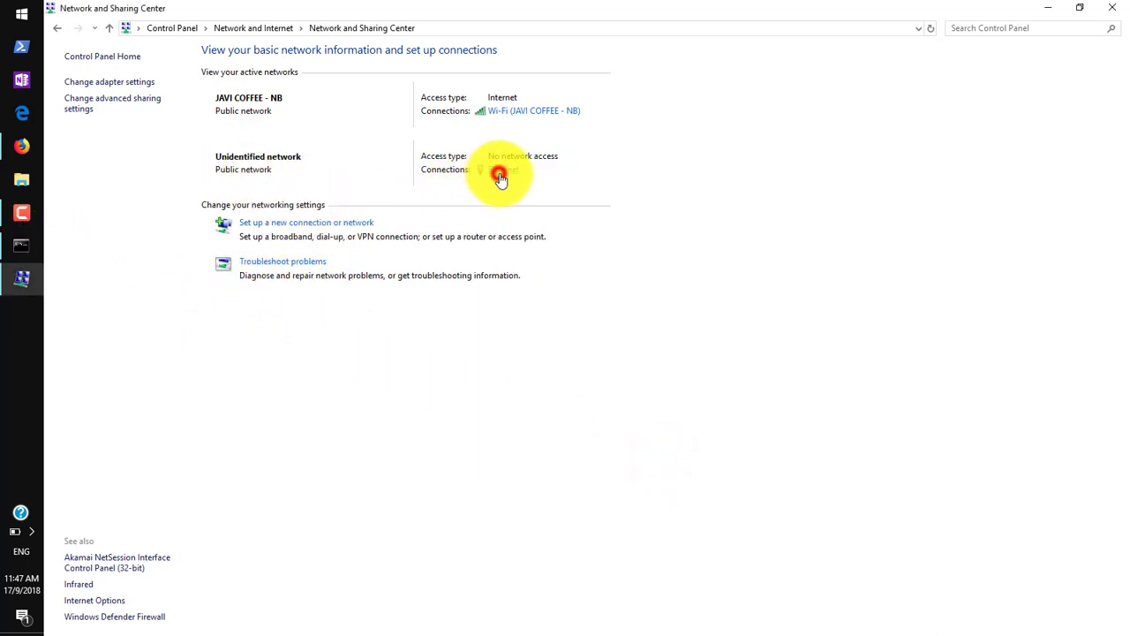
{"action": "left_click", "coordinate": [498, 283]}
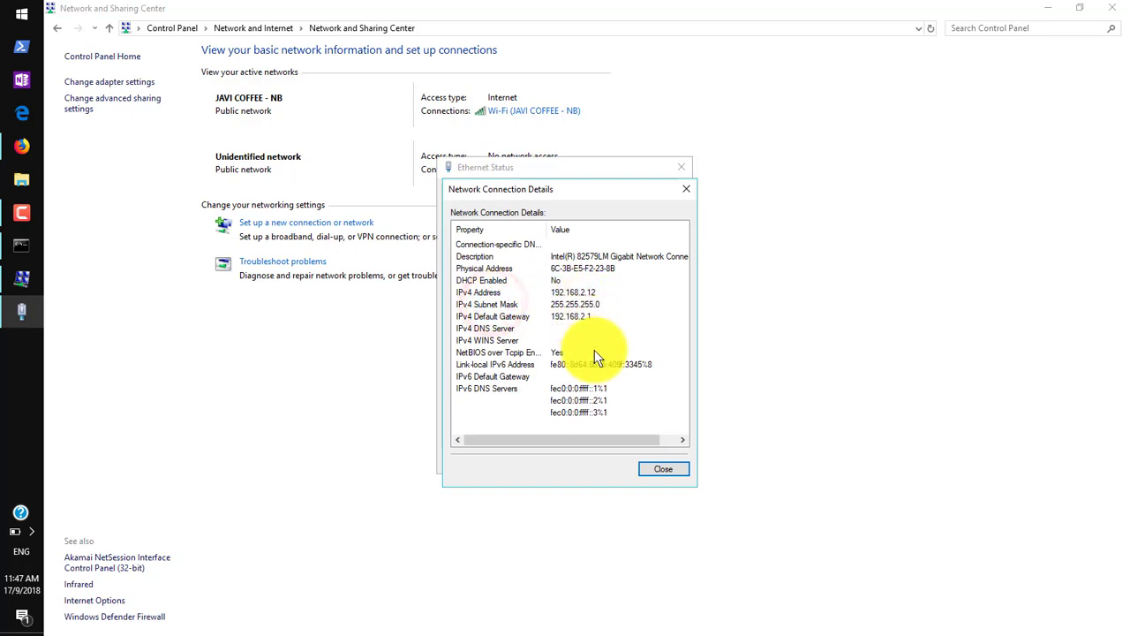
{"action": "left_click", "coordinate": [661, 469]}
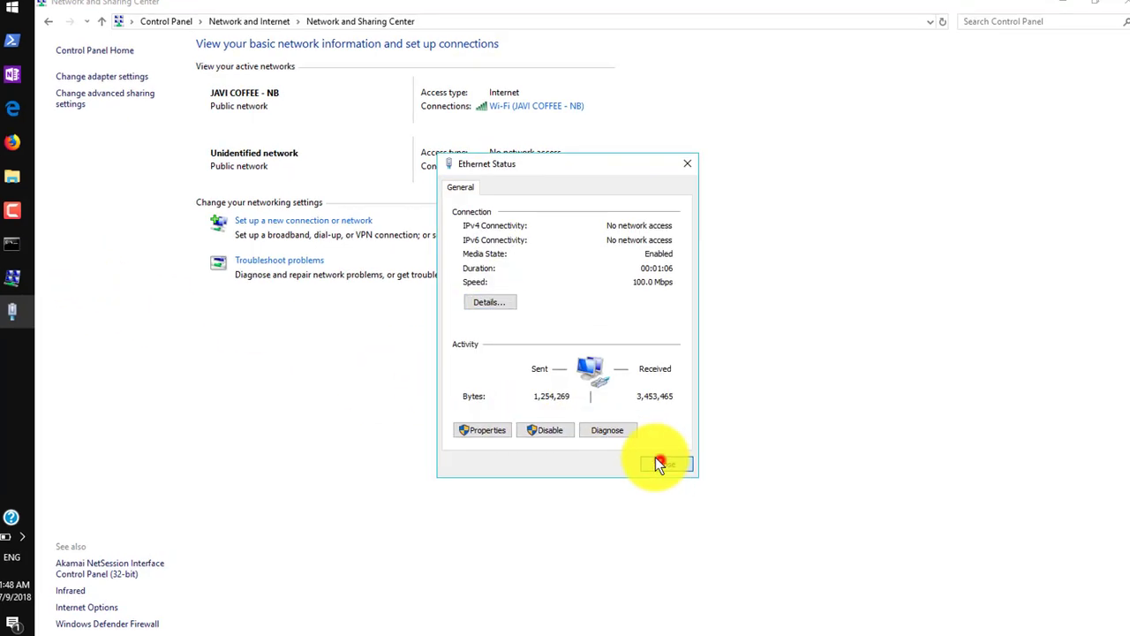
{"action": "left_click", "coordinate": [658, 462]}
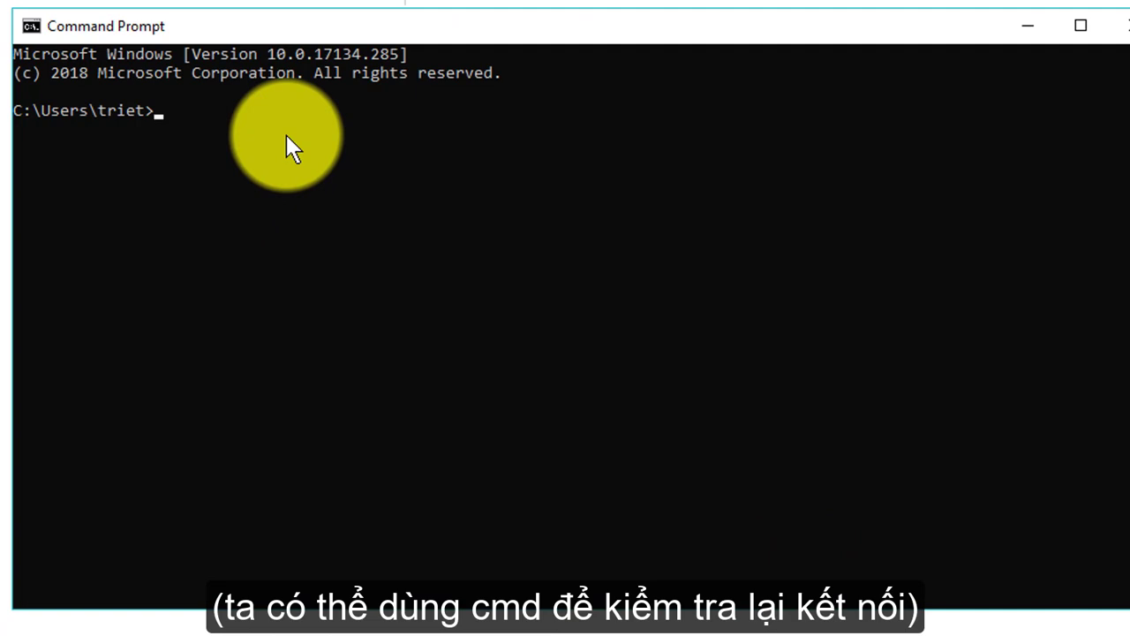
Run ipconfig /all and review the Ethernet adapter section showing 192.168.2.12.
{"action": "type", "text": "ipconfig a"}
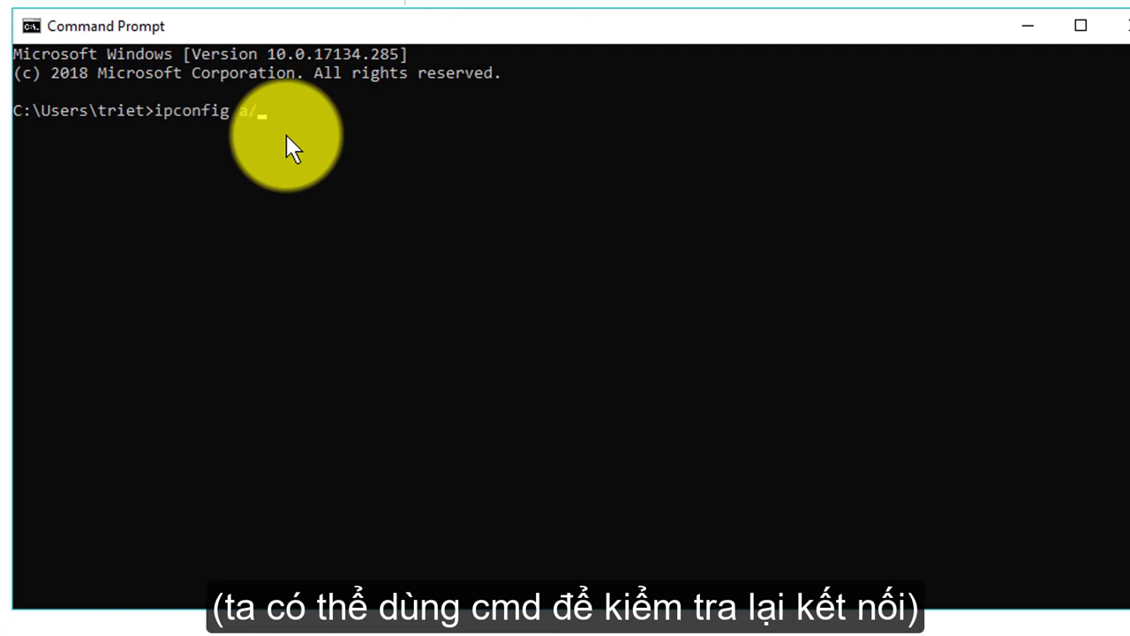
{"action": "type", "text": "/"}
{"action": "key", "text": "BackSpace"}
{"action": "key", "text": "BackSpace"}
{"action": "type", "text": "/all"}
{"action": "key", "text": "Return"}
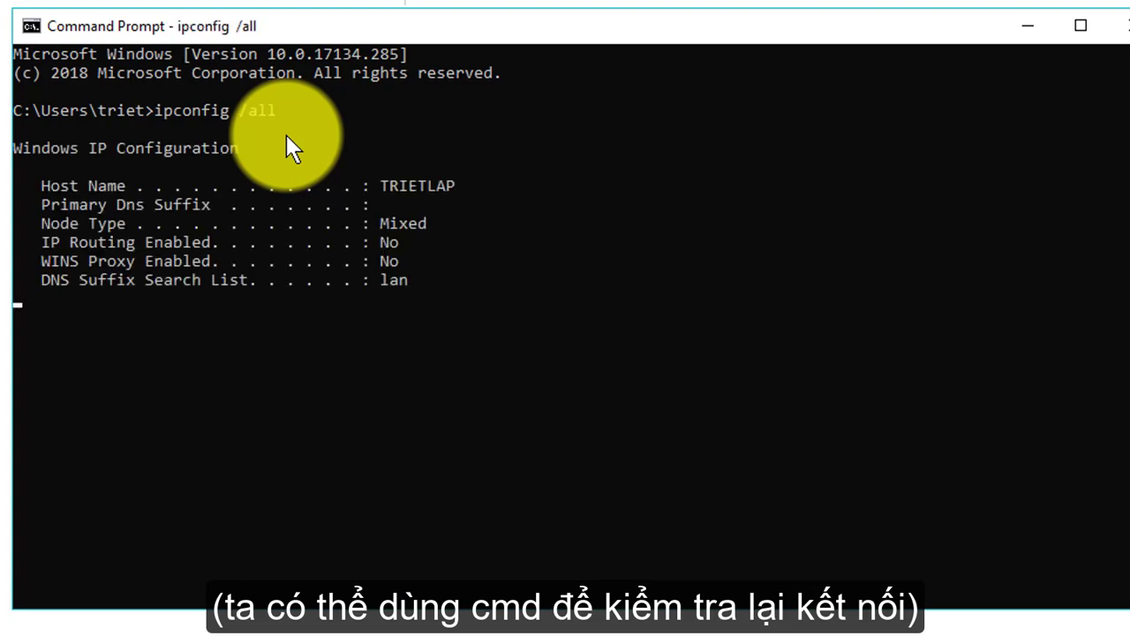
{"action": "scroll", "coordinate": [286, 134], "scroll_direction": "up", "scroll_amount": 17}
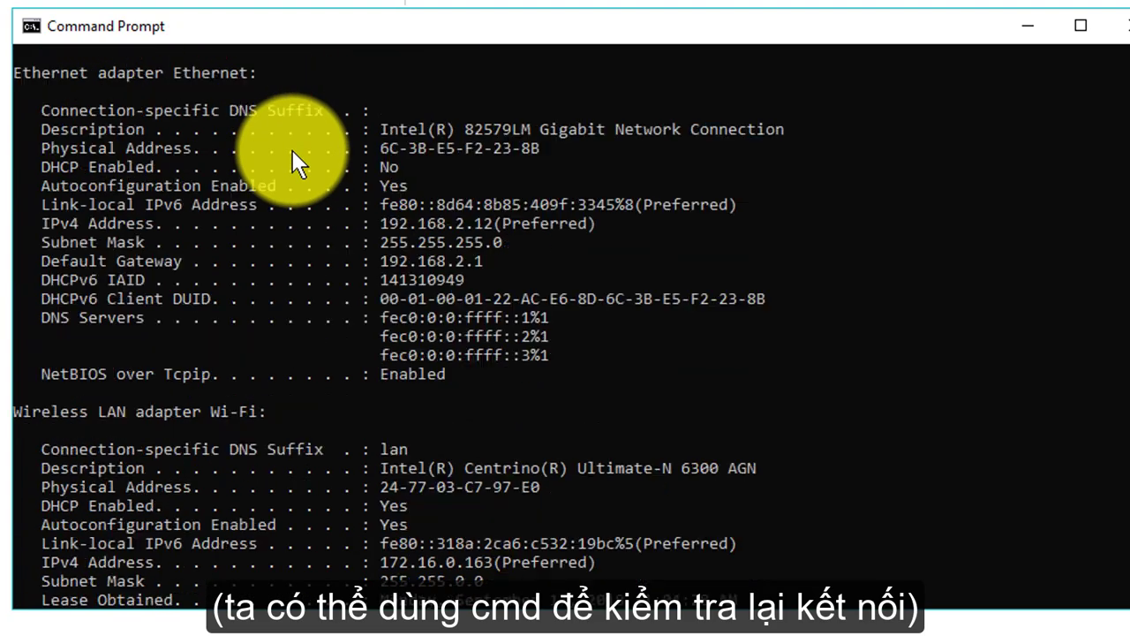
{"action": "scroll", "coordinate": [393, 285], "scroll_direction": "down", "scroll_amount": 3}
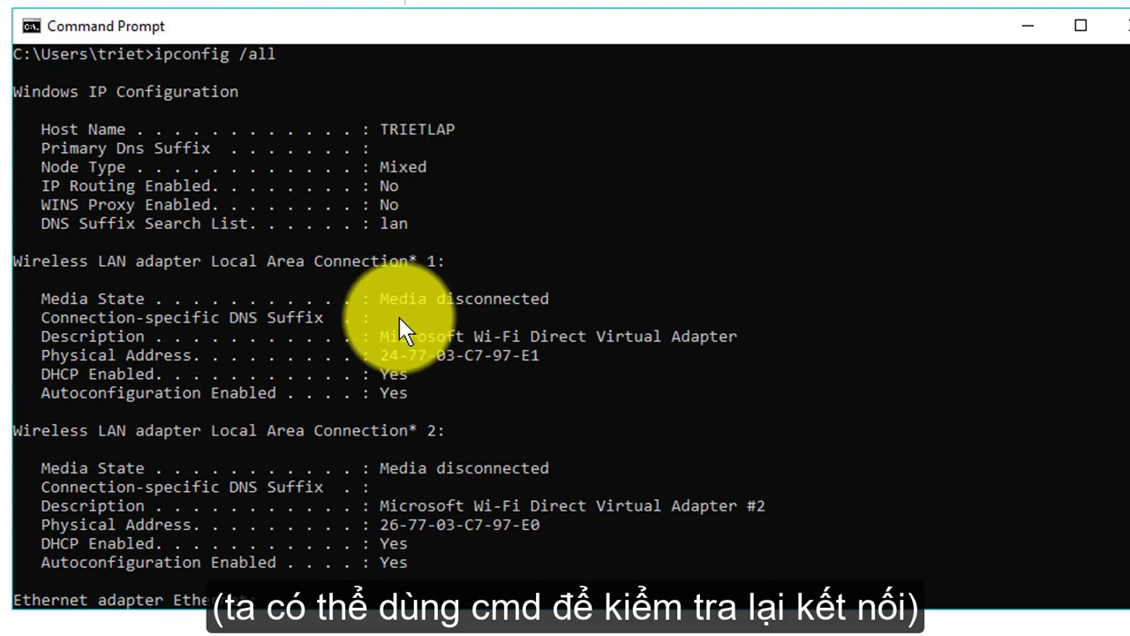
{"action": "scroll", "coordinate": [435, 359], "scroll_direction": "down", "scroll_amount": 4}
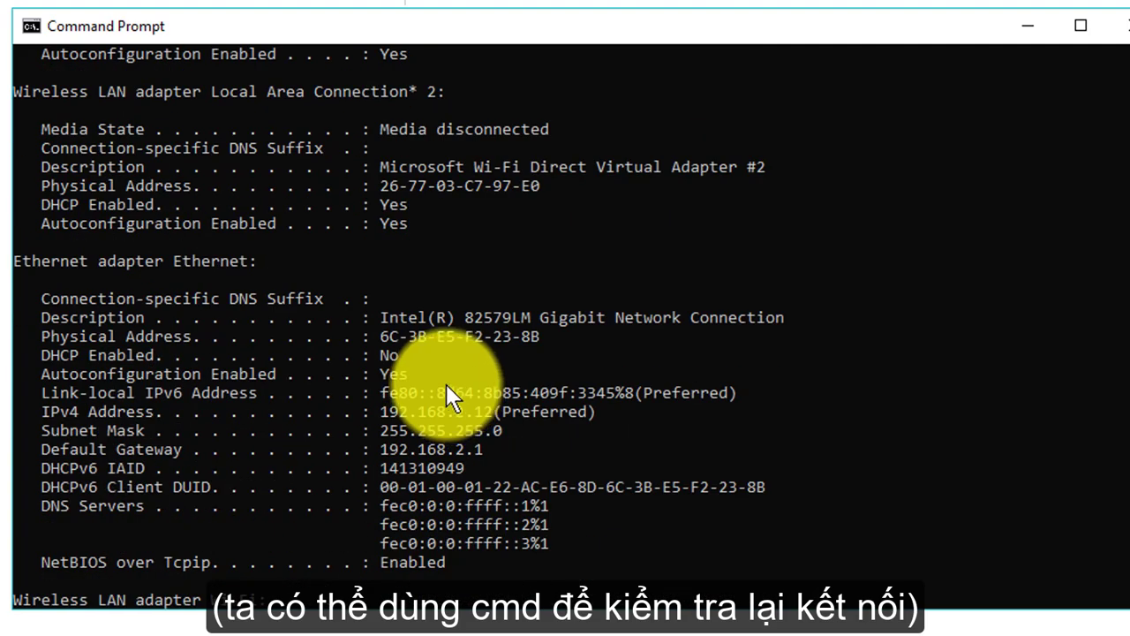
{"action": "left_click_drag", "start_coordinate": [16, 263], "coordinate": [266, 264]}
{"action": "scroll", "coordinate": [358, 362], "scroll_direction": "down", "scroll_amount": 1}
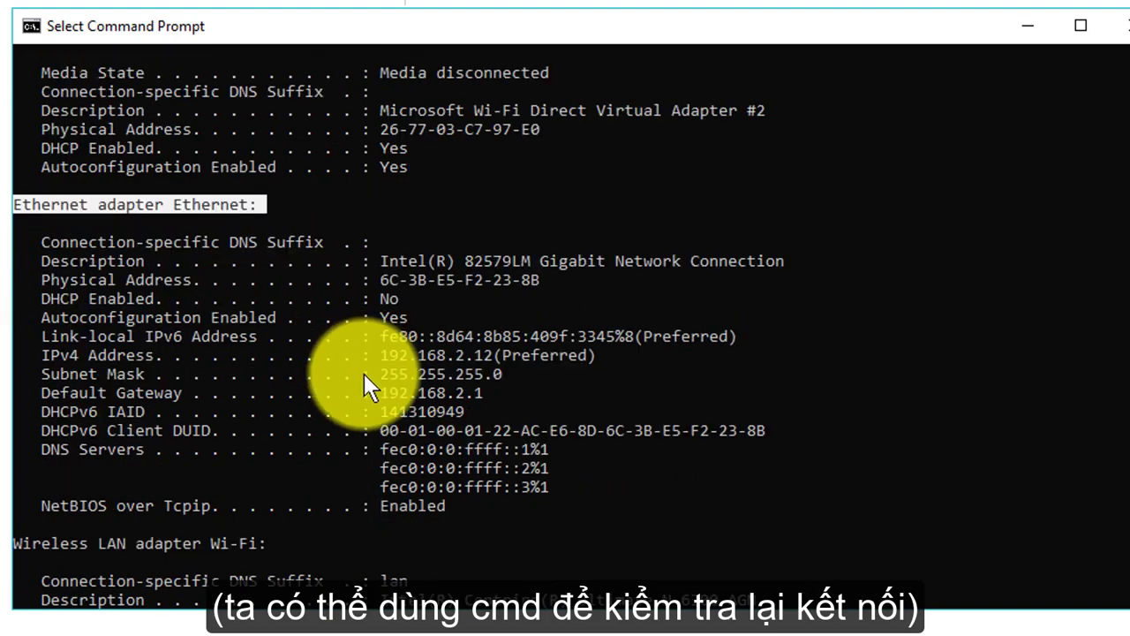
{"action": "scroll", "coordinate": [494, 442], "scroll_direction": "down", "scroll_amount": 2}
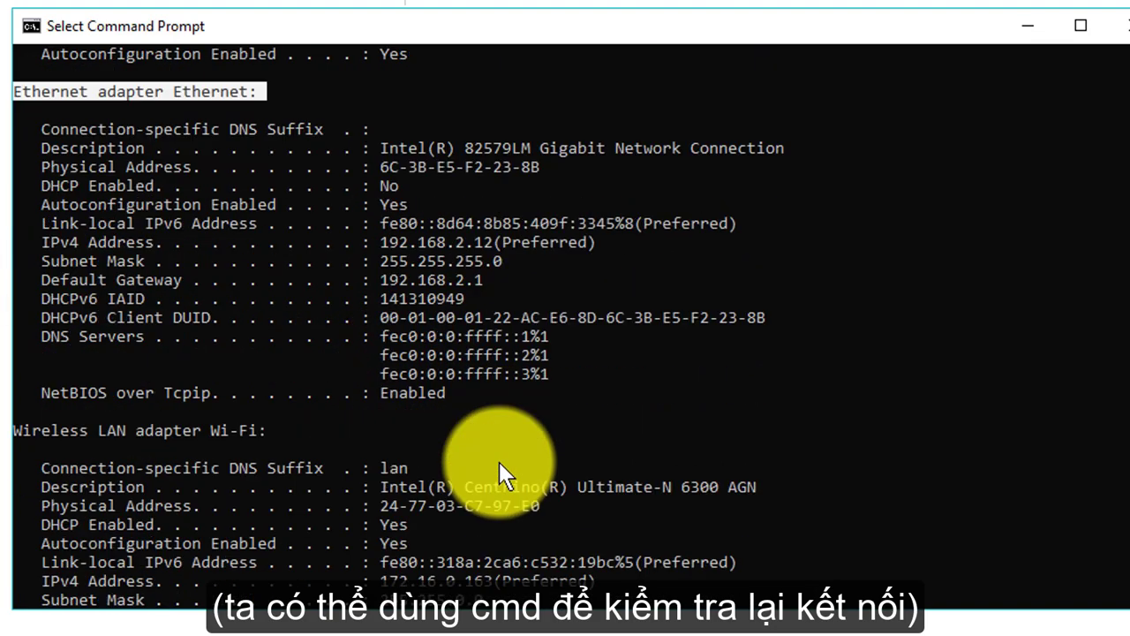
{"action": "scroll", "coordinate": [499, 461], "scroll_direction": "down", "scroll_amount": 10}
{"action": "scroll", "coordinate": [498, 467], "scroll_direction": "down", "scroll_amount": 1}
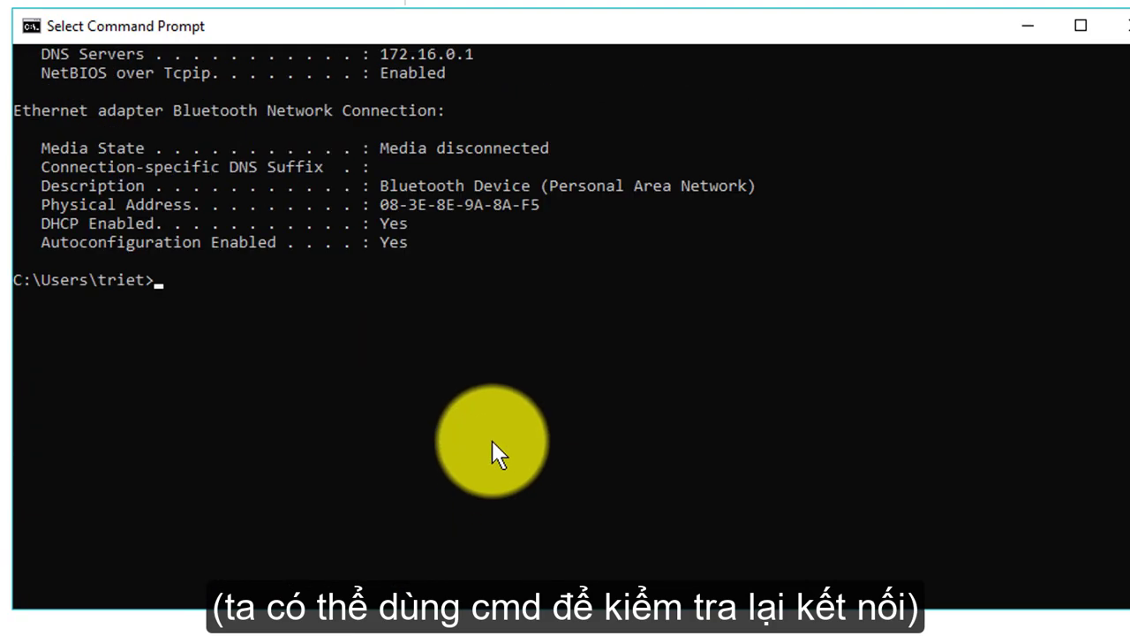
Run arp -a to list the 192.168.2.12 interface's ARP entries.
{"action": "type", "text": "arp"}
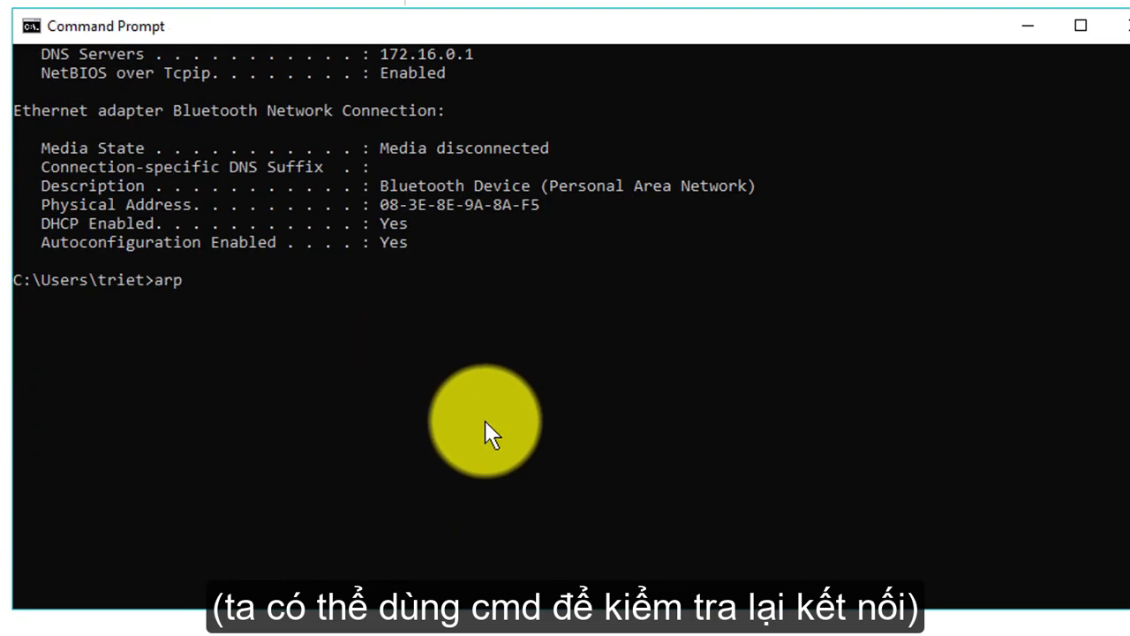
{"action": "type", "text": " -a"}
{"action": "key", "text": "Return"}
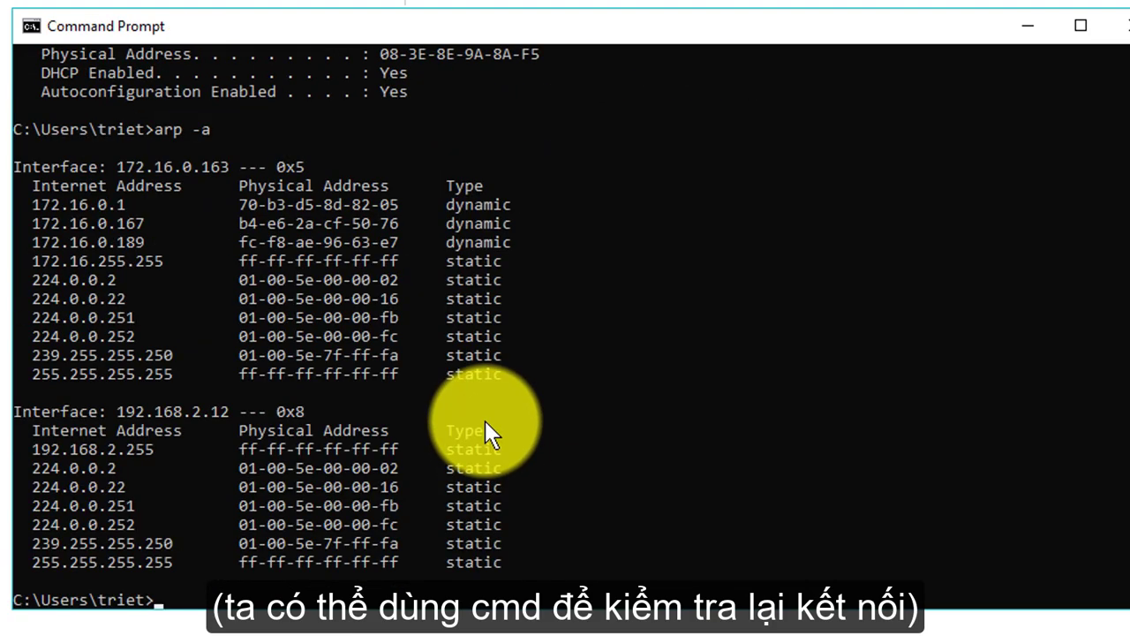
{"action": "scroll", "coordinate": [249, 397], "scroll_direction": "down", "scroll_amount": 1}
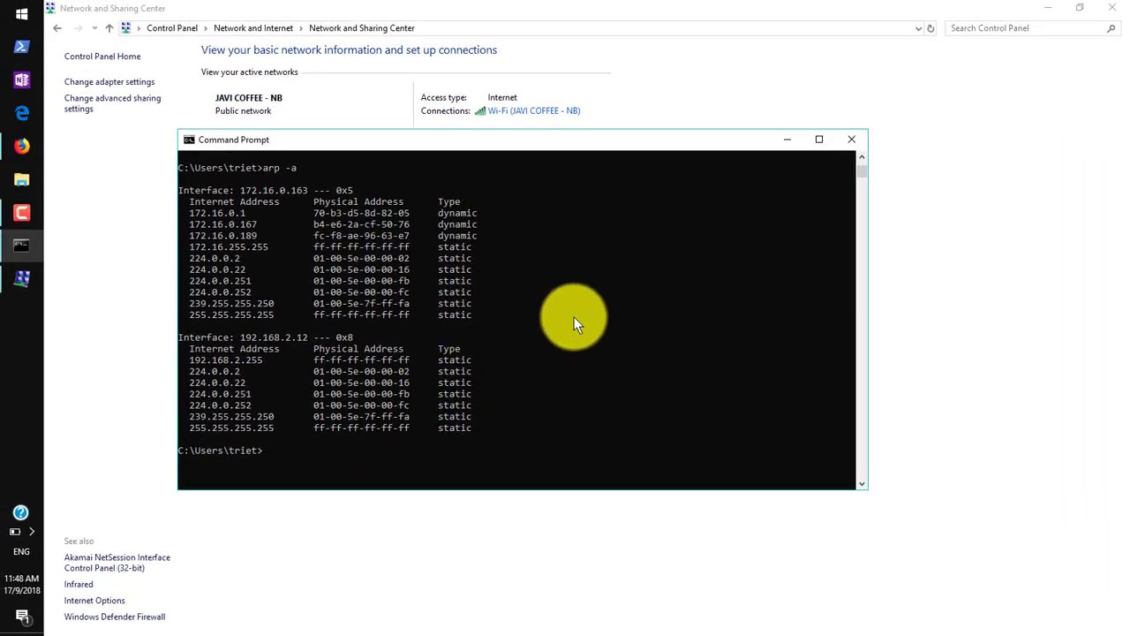
Minimize Command Prompt and launch PuTTY from the Start search.
{"action": "left_click", "coordinate": [783, 139]}
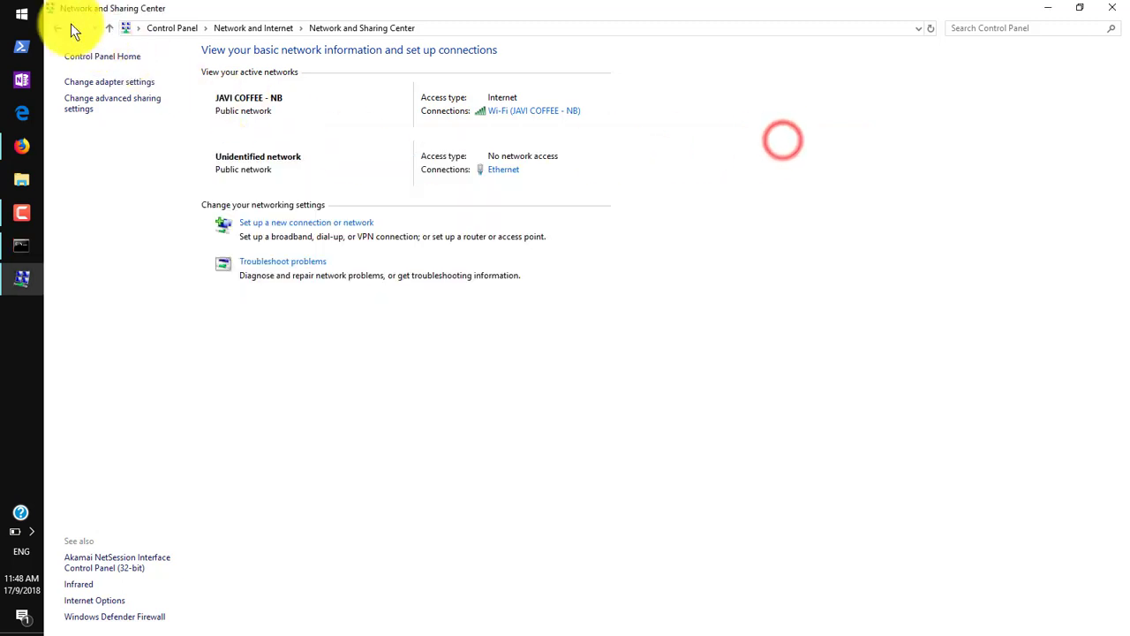
{"action": "left_click", "coordinate": [20, 12]}
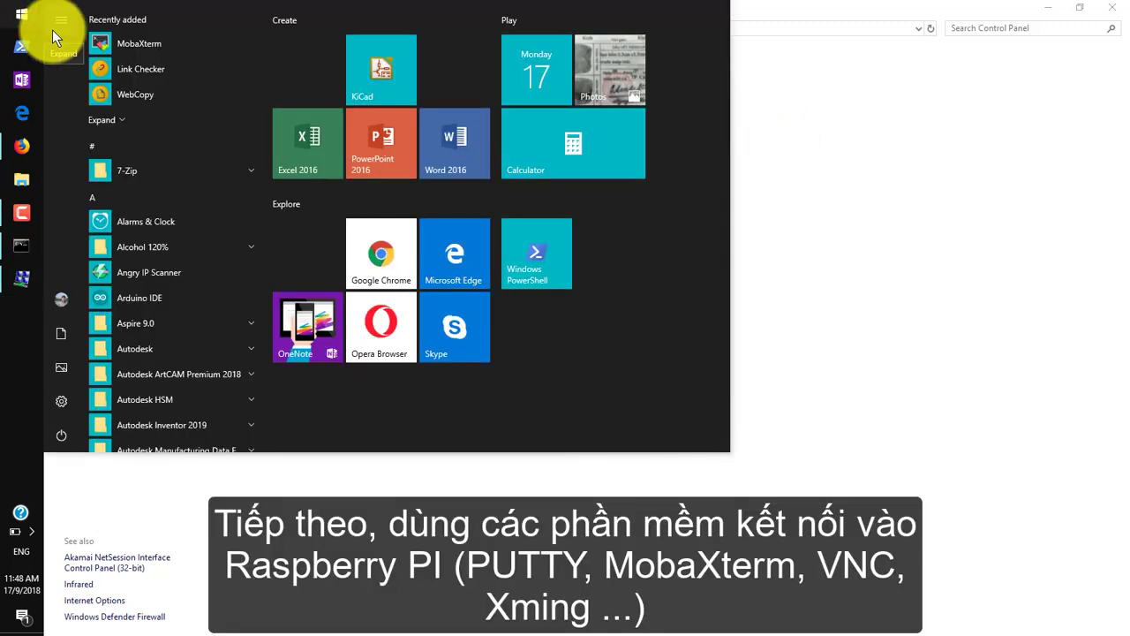
{"action": "type", "text": "pu"}
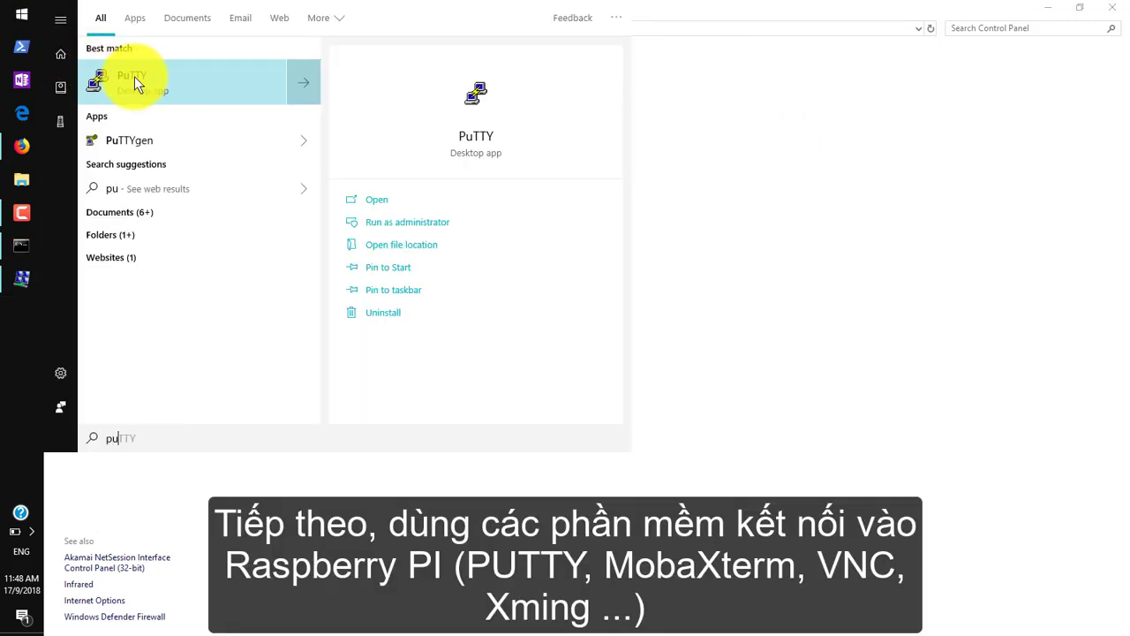
{"action": "left_click", "coordinate": [135, 75]}
{"action": "left_click", "coordinate": [29, 172]}
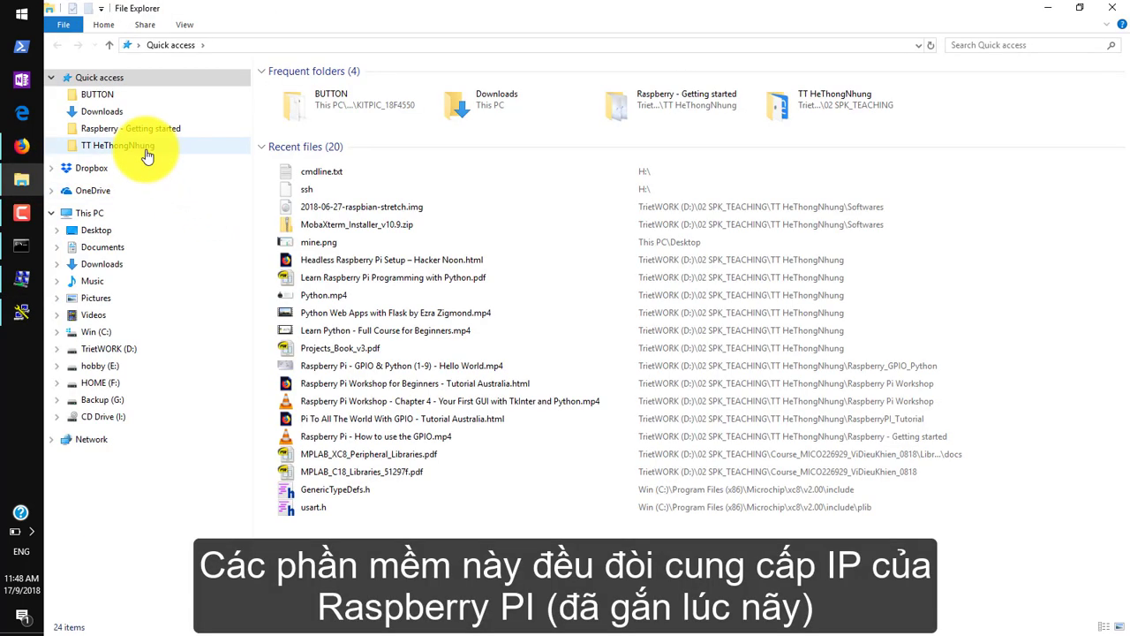
Browse to the TT HeThongNhung > Softwares folder and select the PuTTY installer.
{"action": "left_click", "coordinate": [147, 146]}
{"action": "double_click", "coordinate": [298, 178]}
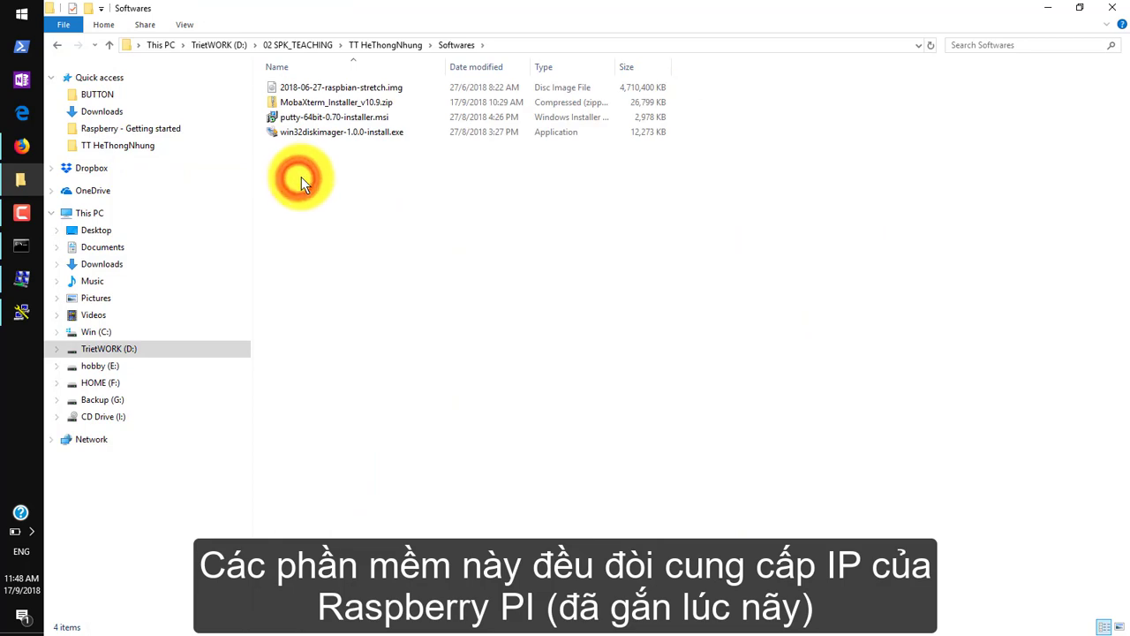
{"action": "left_click", "coordinate": [333, 118]}
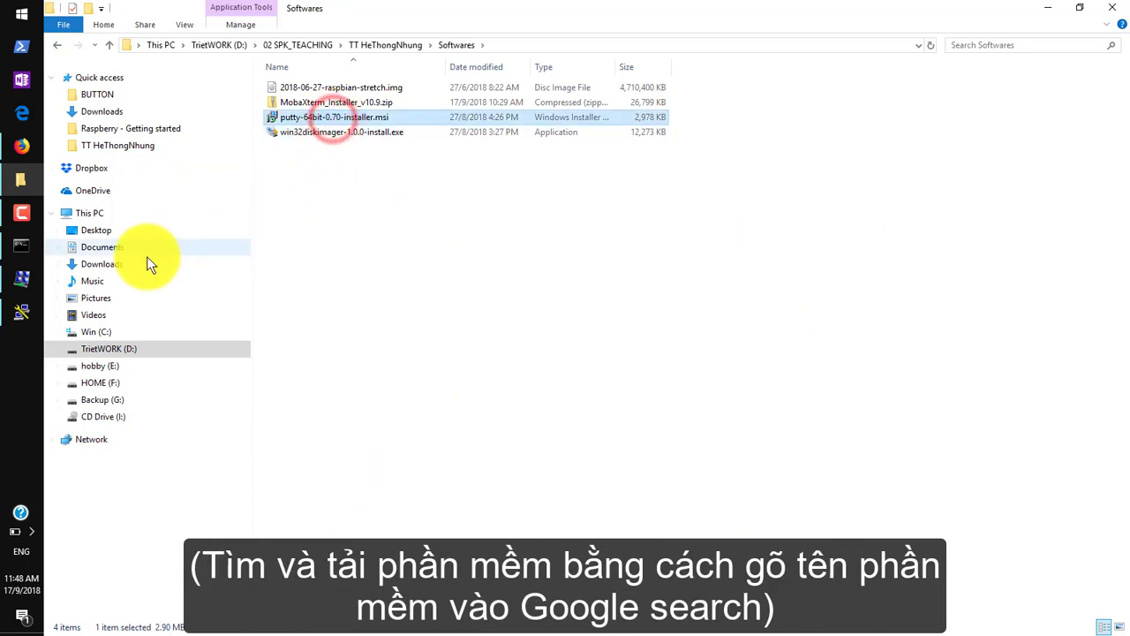
Back in PuTTY, begin entering the Pi's host address 192.168.2.11.
{"action": "left_click", "coordinate": [20, 312]}
{"action": "left_click", "coordinate": [530, 244]}
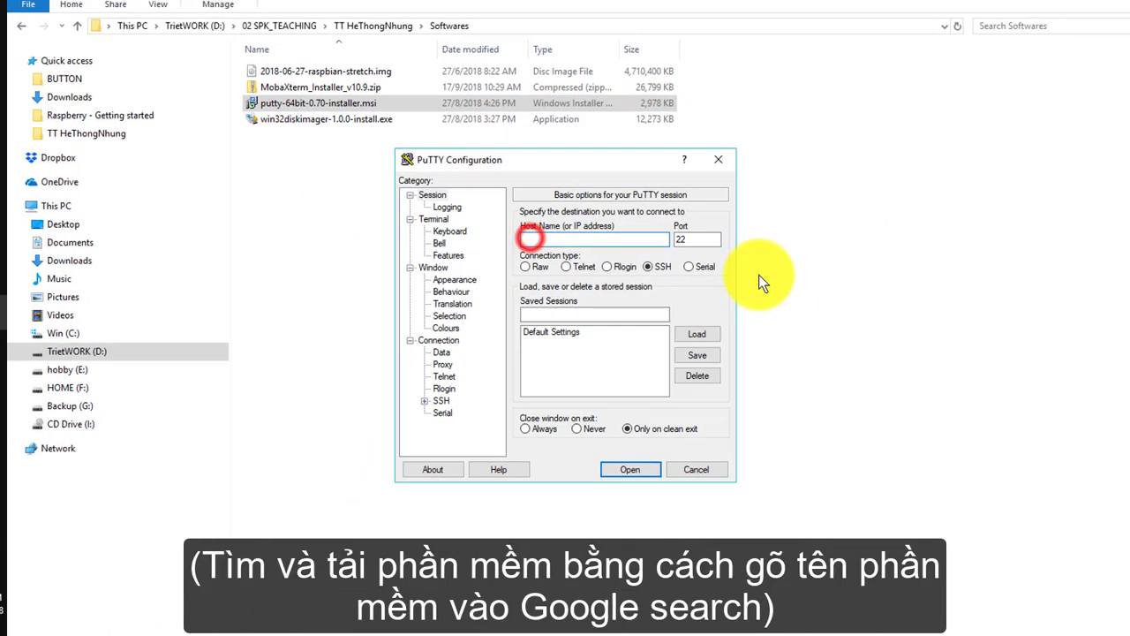
{"action": "type", "text": "192.168.2."}
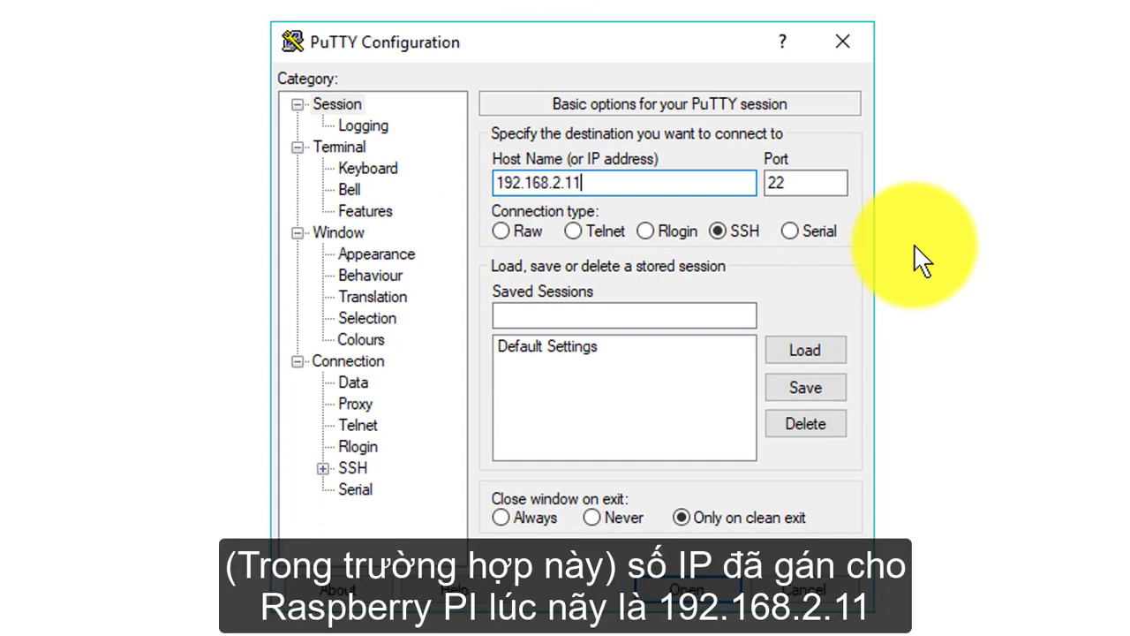
Connect PuTTY to 192.168.2.11 and trust the Pi's host key.
{"action": "type", "text": "11"}
{"action": "key", "text": "Return"}
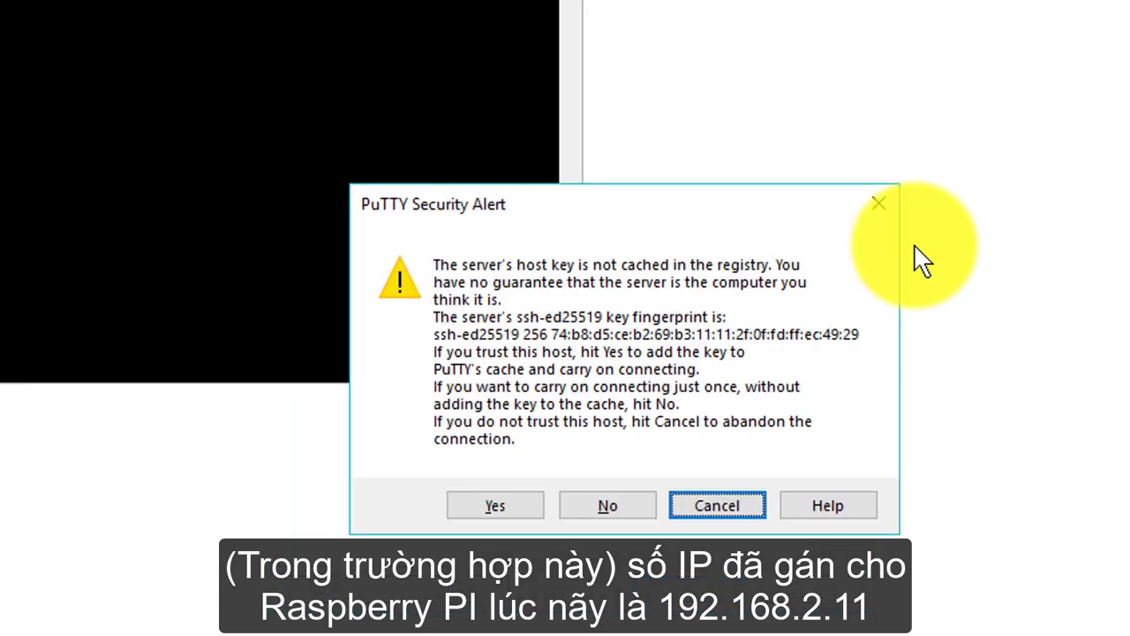
{"action": "left_click", "coordinate": [499, 505]}
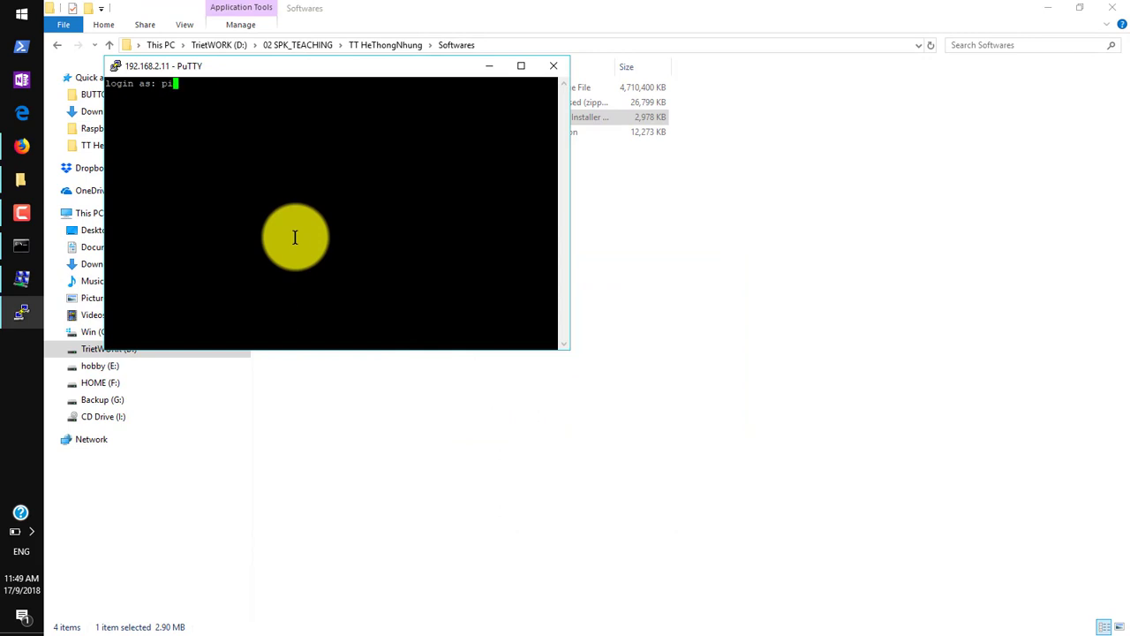
Open a new Notepad document, note the Pi's login details, and move it aside.
{"action": "left_click", "coordinate": [32, 13]}
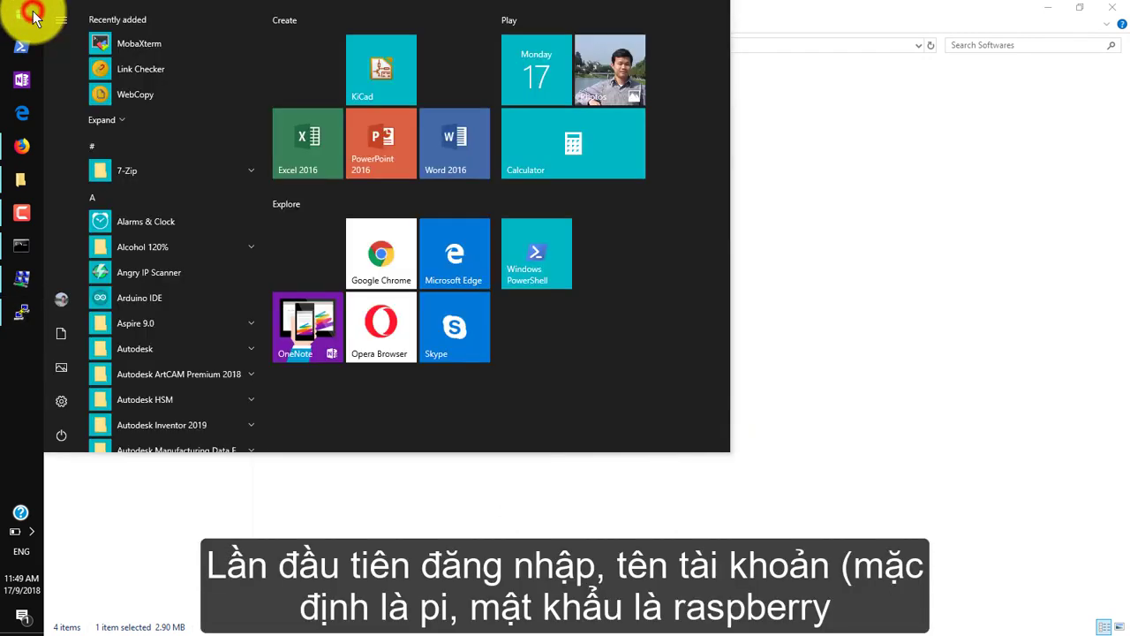
{"action": "type", "text": "note"}
{"action": "left_click", "coordinate": [172, 92]}
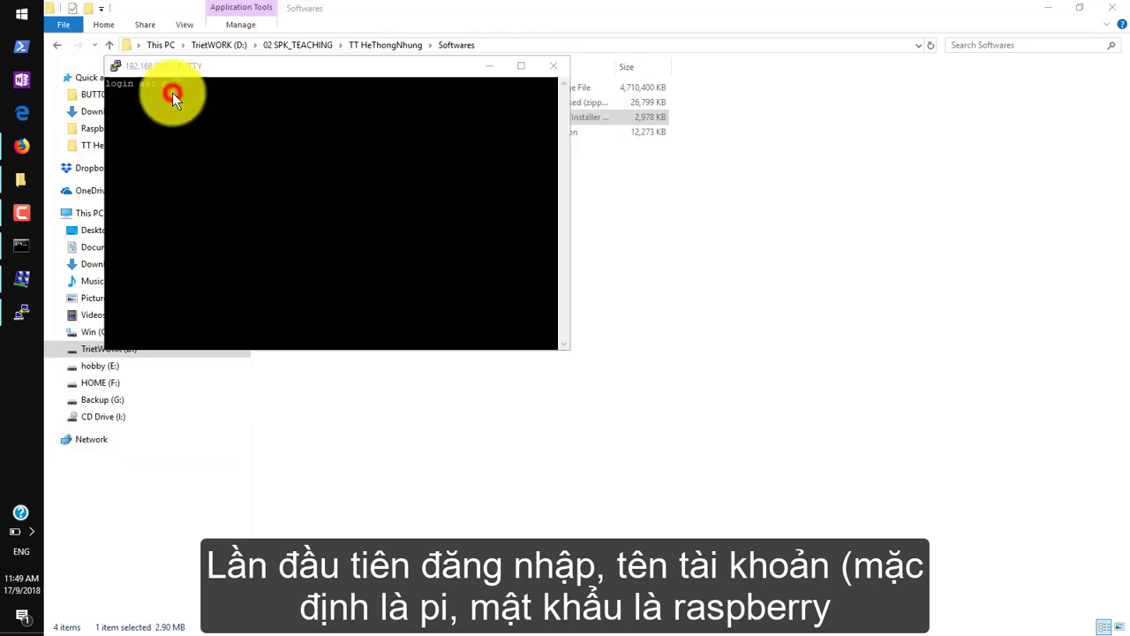
{"action": "type", "text": "PI"}
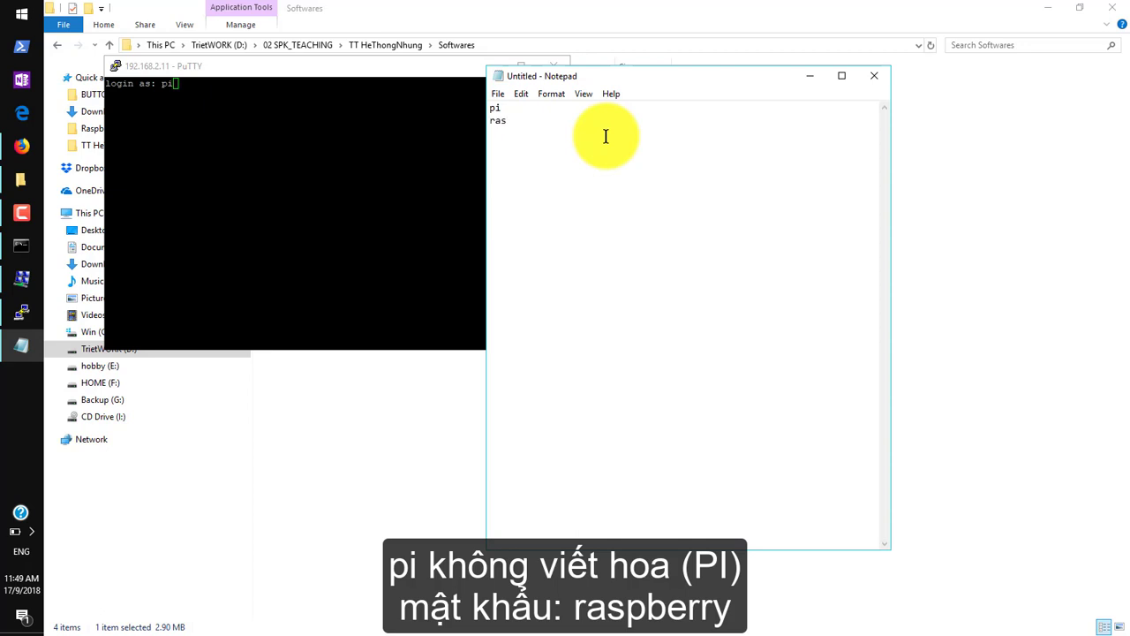
{"action": "type", "text": "raspberry"}
{"action": "left_click_drag", "start_coordinate": [540, 70], "coordinate": [685, 62]}
Log in to the Pi in PuTTY with the default username and password.
{"action": "left_click", "coordinate": [433, 97]}
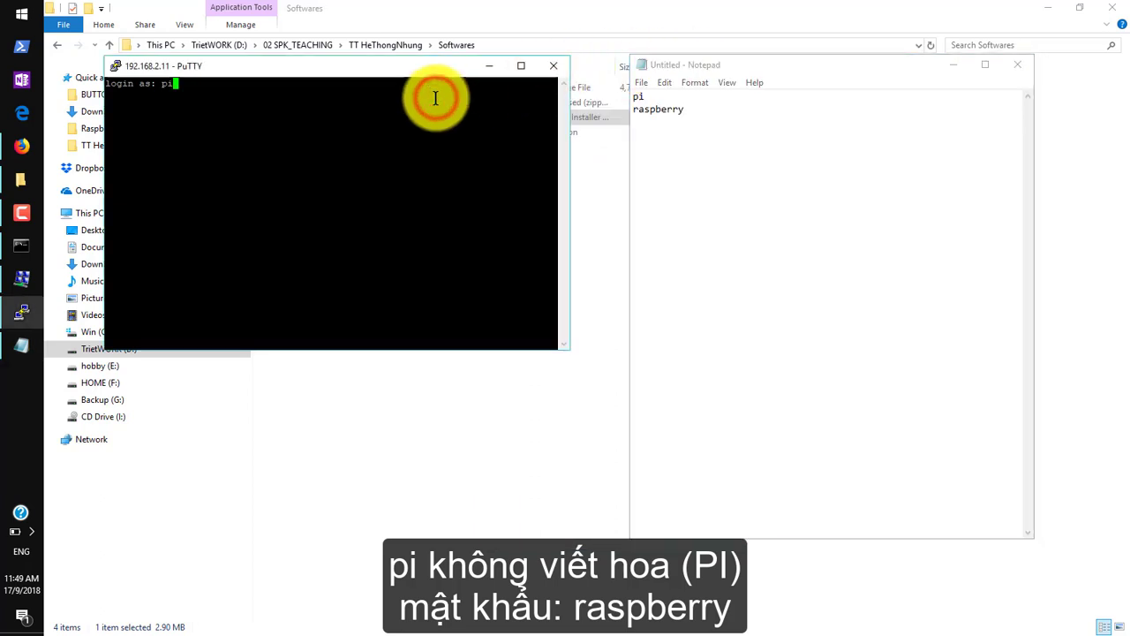
{"action": "key", "text": "Return"}
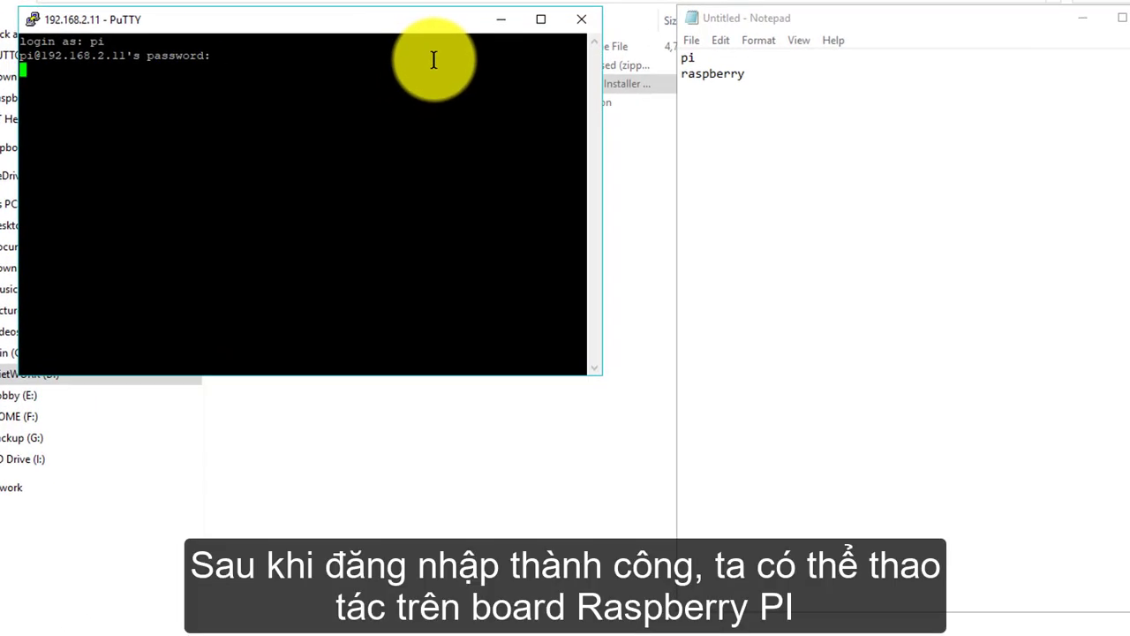
{"action": "type", "text": "raspberry"}
{"action": "key", "text": "Return"}
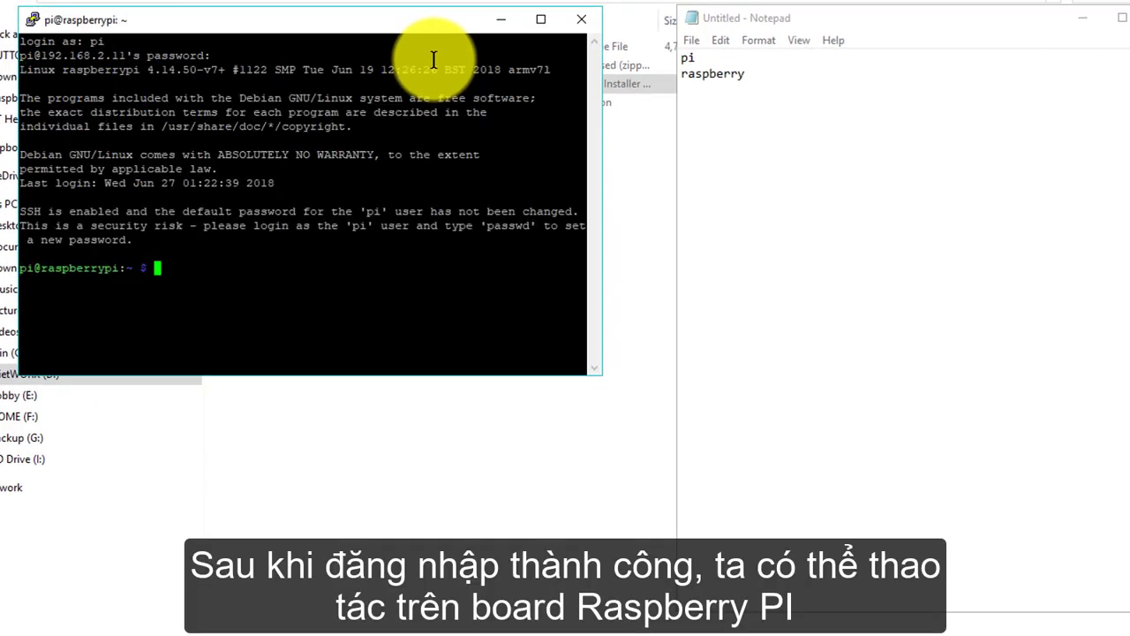
Run sudo ifconfig, highlight eth0's 192.168.2.11 address, and close PuTTY.
{"action": "type", "text": "sudo ifconfig"}
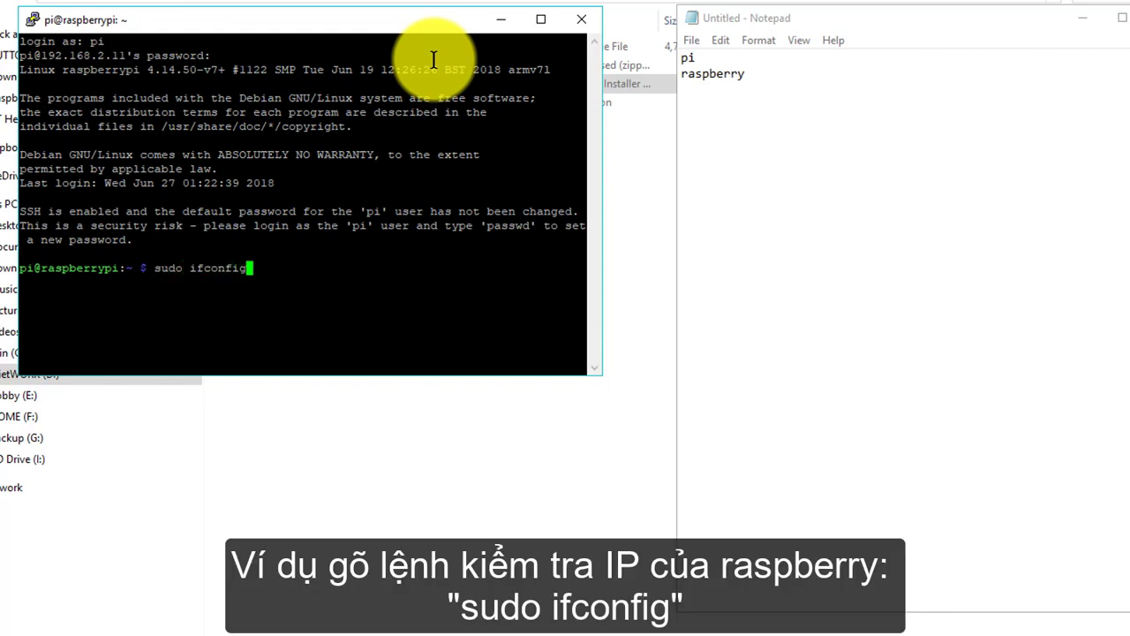
{"action": "key", "text": "Return"}
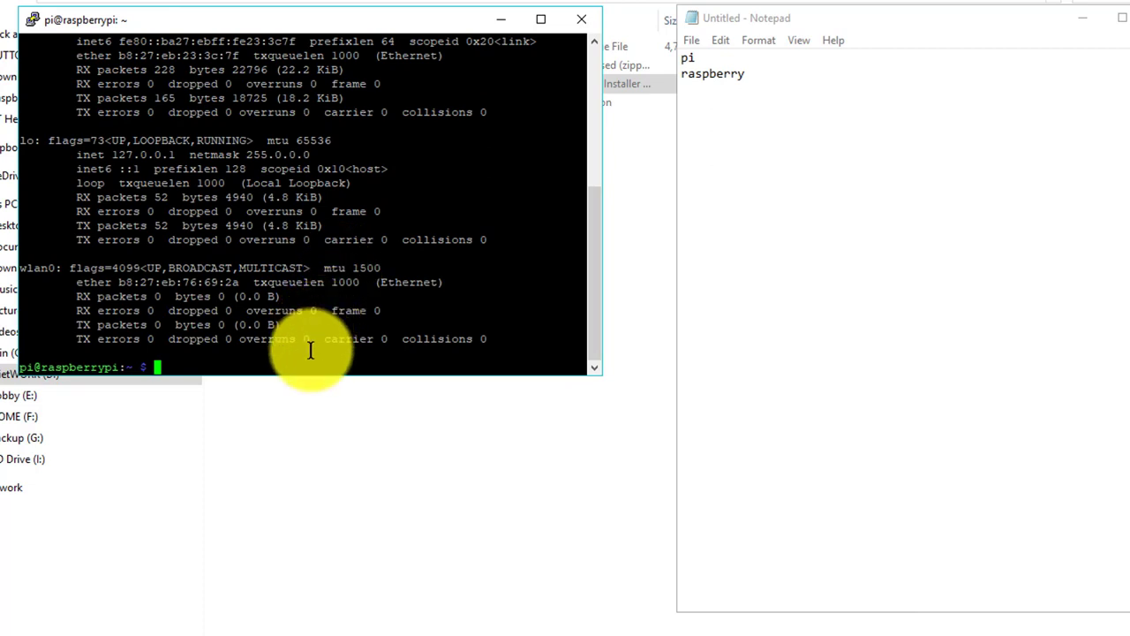
{"action": "left_click_drag", "start_coordinate": [302, 377], "coordinate": [254, 614]}
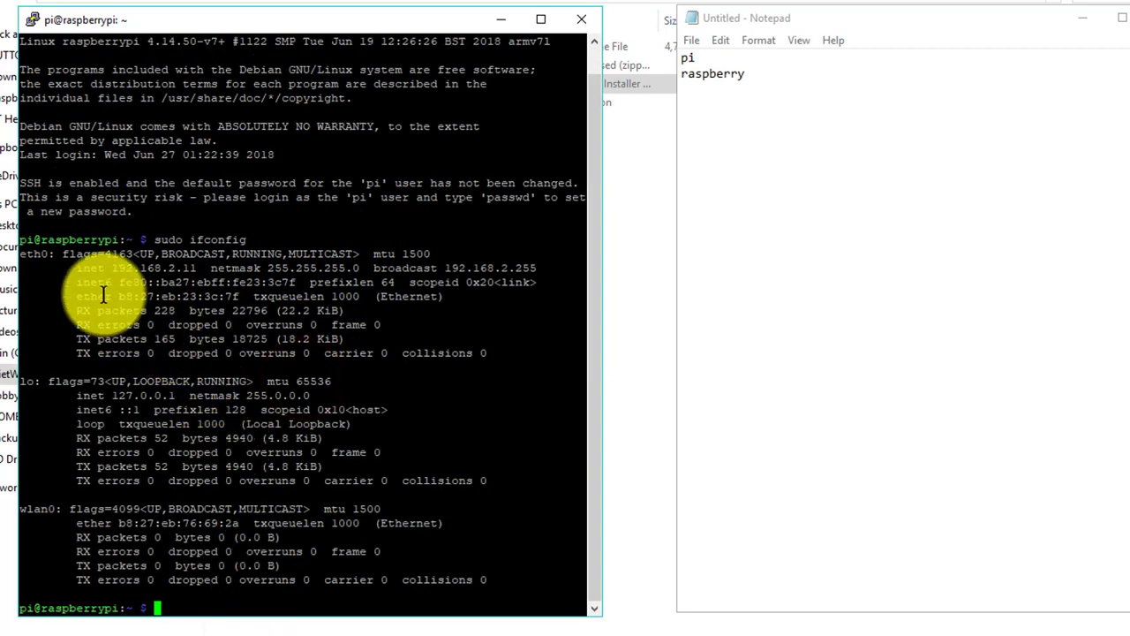
{"action": "left_click", "coordinate": [114, 265]}
{"action": "left_click_drag", "start_coordinate": [137, 268], "coordinate": [204, 267]}
{"action": "left_click", "coordinate": [582, 21]}
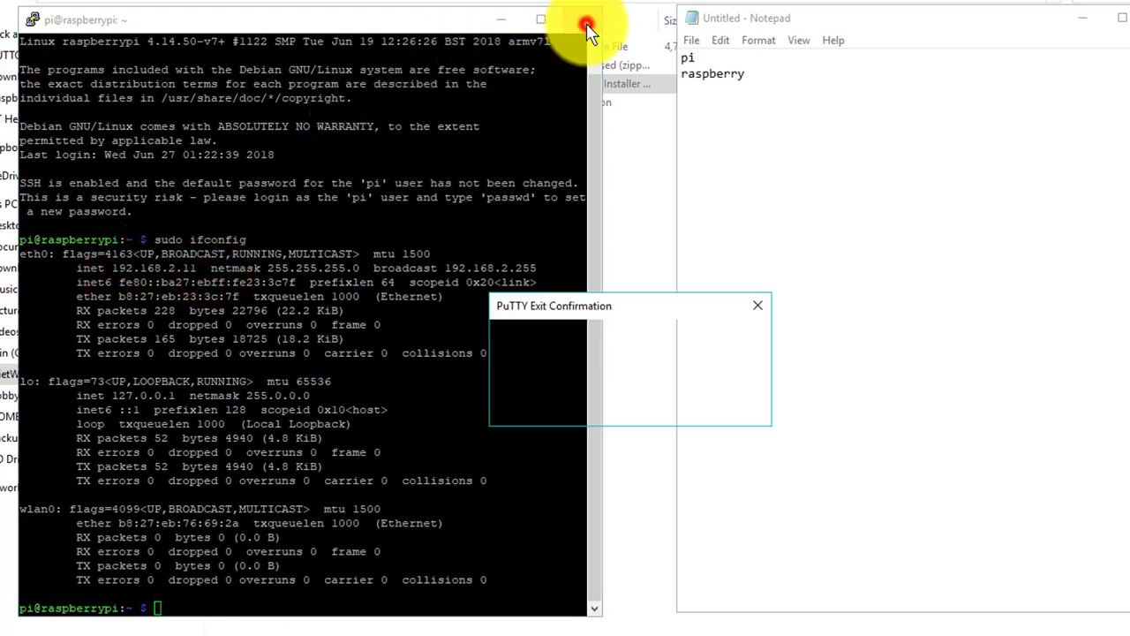
Confirm closing PuTTY, launch MobaXterm, and select MobaXterm_Installer_v10.9.zip in Softwares.
{"action": "left_click", "coordinate": [641, 409]}
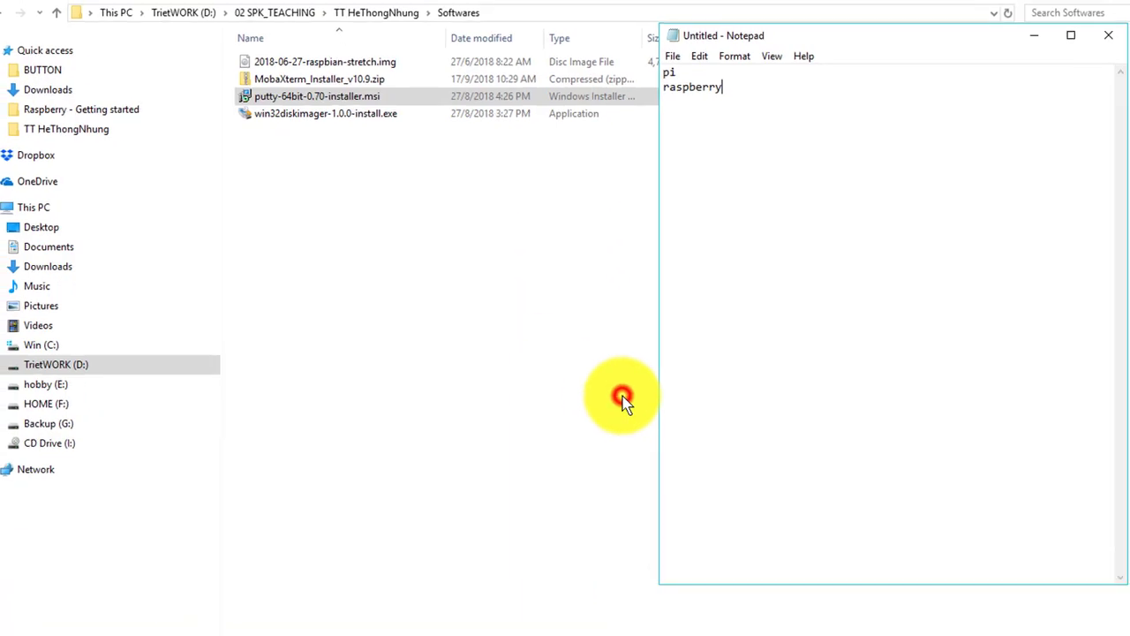
{"action": "left_click", "coordinate": [23, 19]}
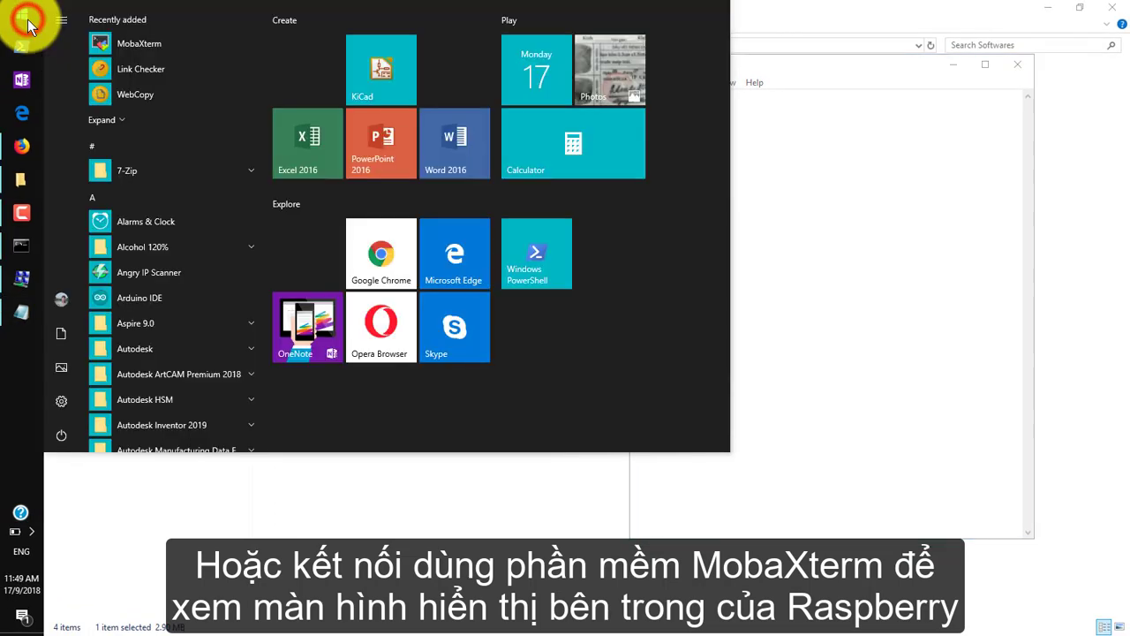
{"action": "type", "text": "mo"}
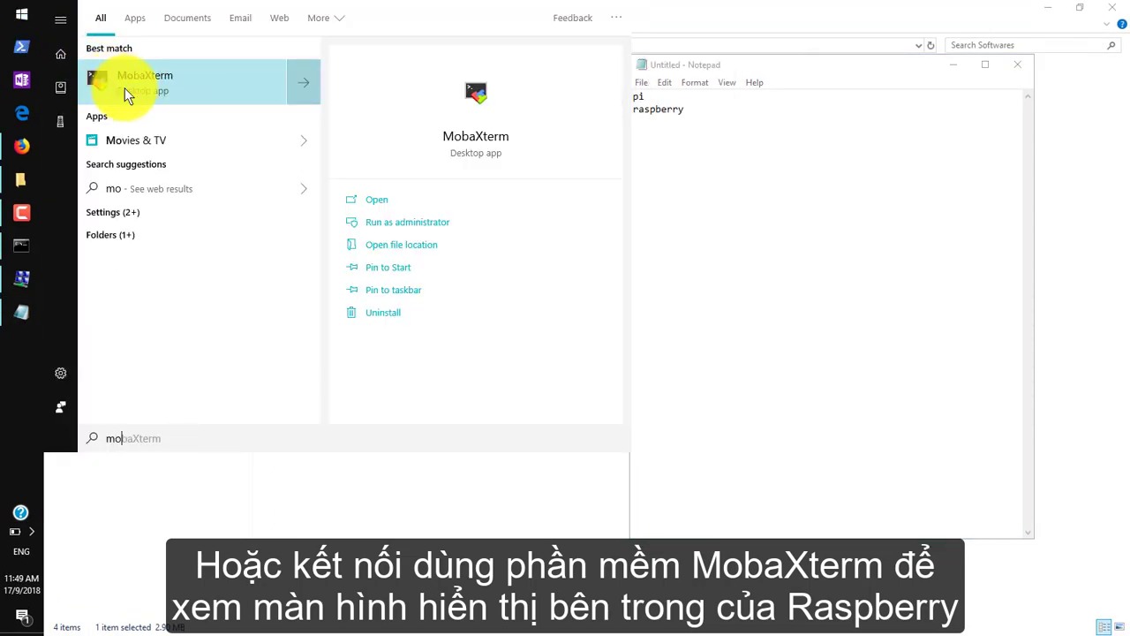
{"action": "left_click", "coordinate": [177, 86]}
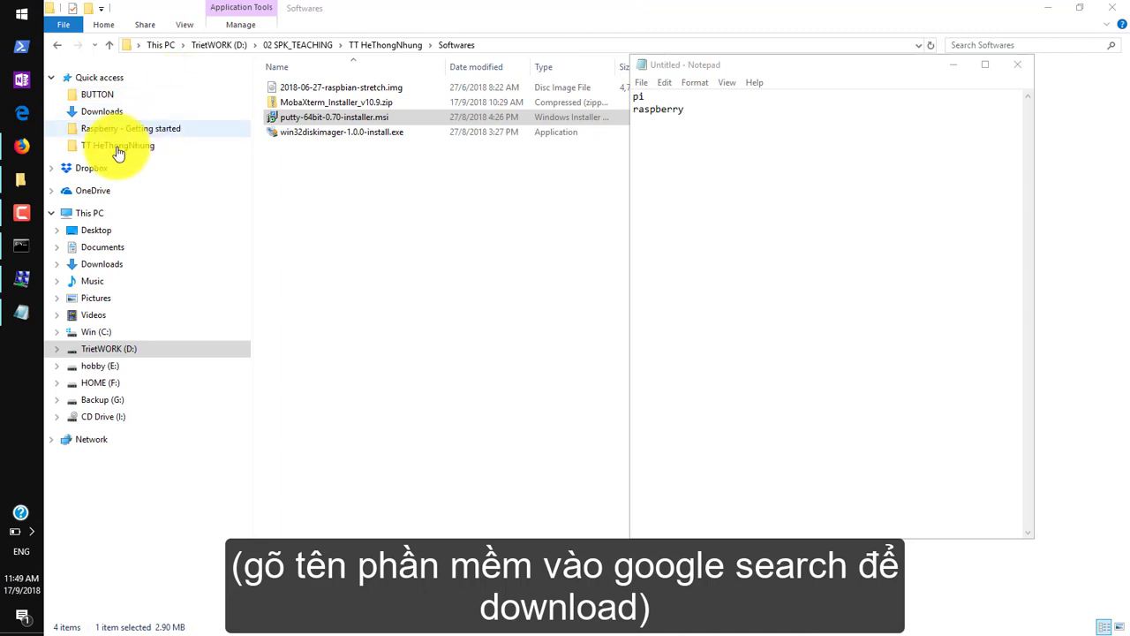
{"action": "left_click", "coordinate": [23, 177]}
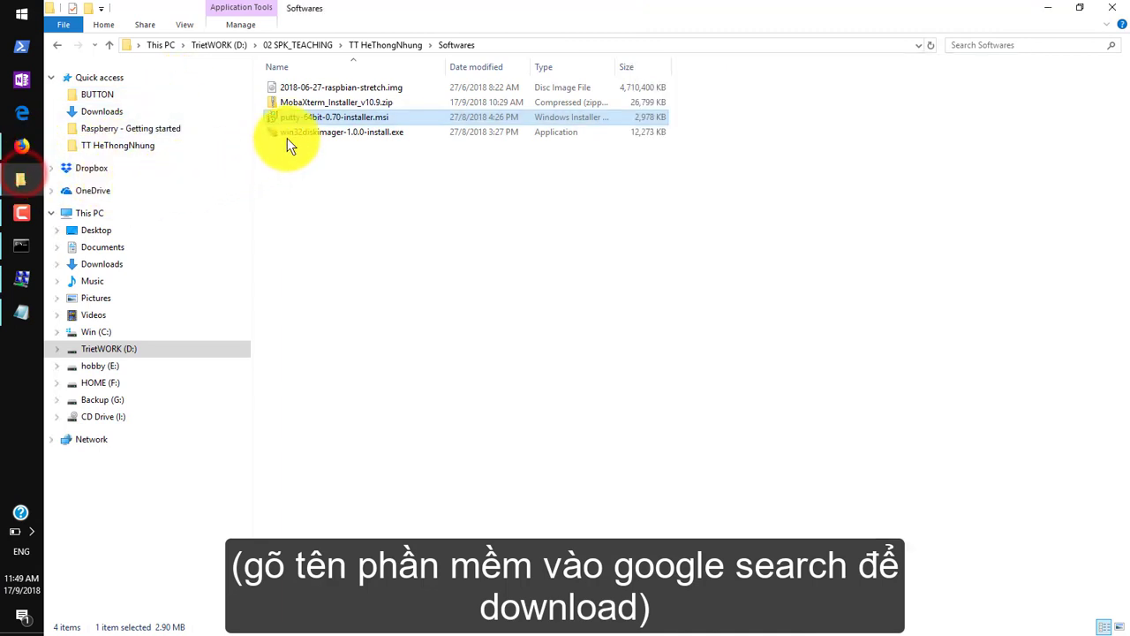
{"action": "left_click", "coordinate": [309, 102]}
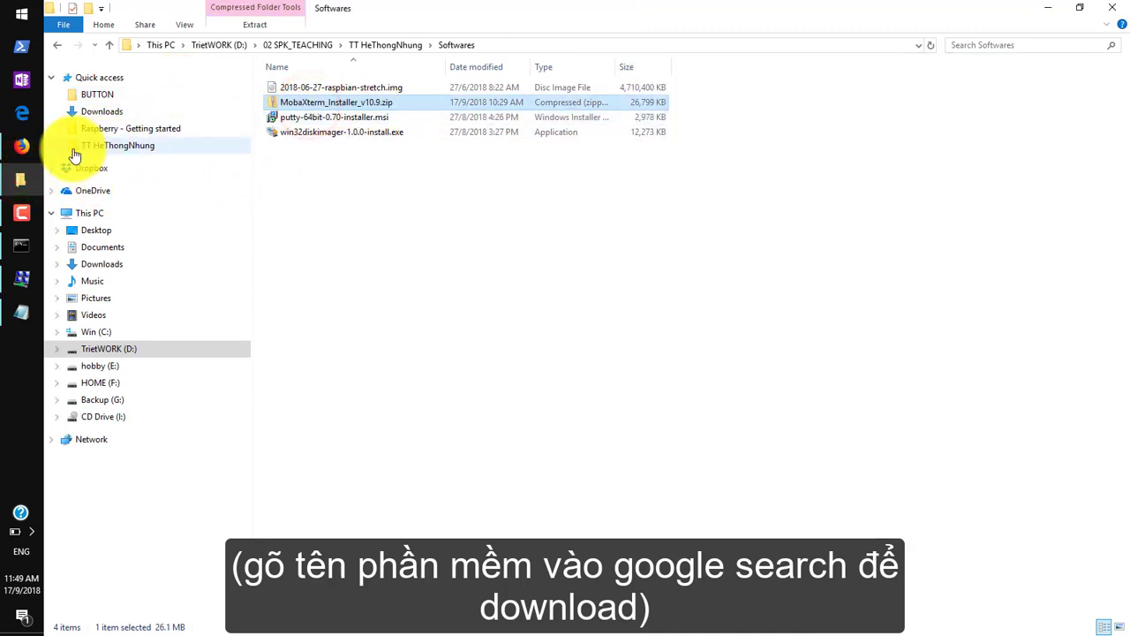
Create a new MobaXterm SSH session from User sessions with remote host 192.168.2.11.
{"action": "left_click", "coordinate": [19, 340]}
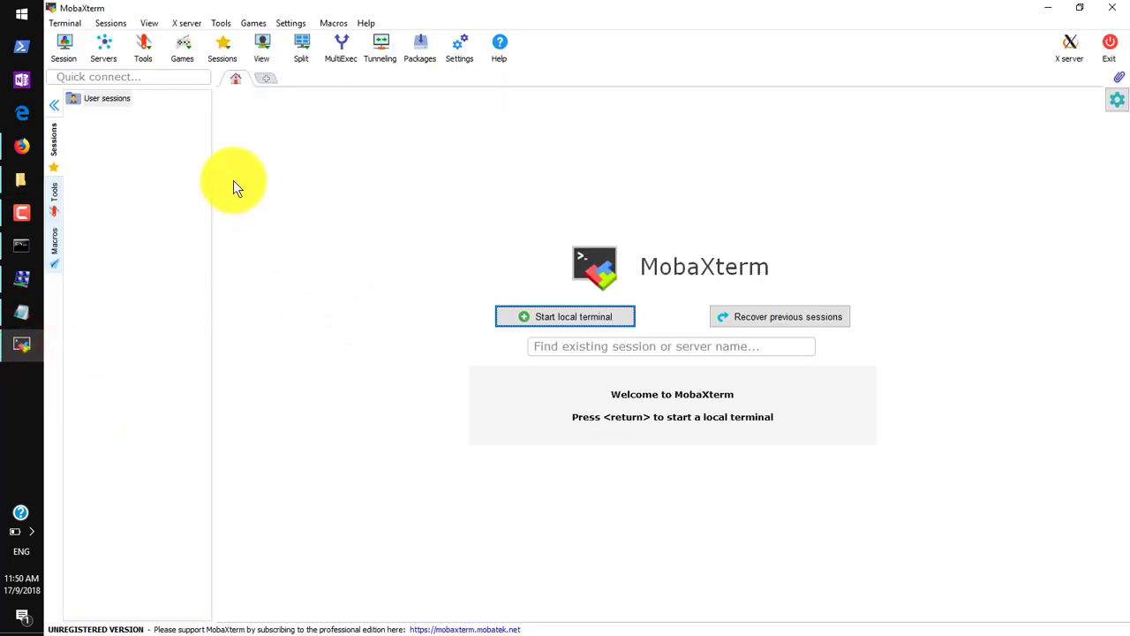
{"action": "right_click", "coordinate": [101, 100]}
{"action": "left_click", "coordinate": [135, 110]}
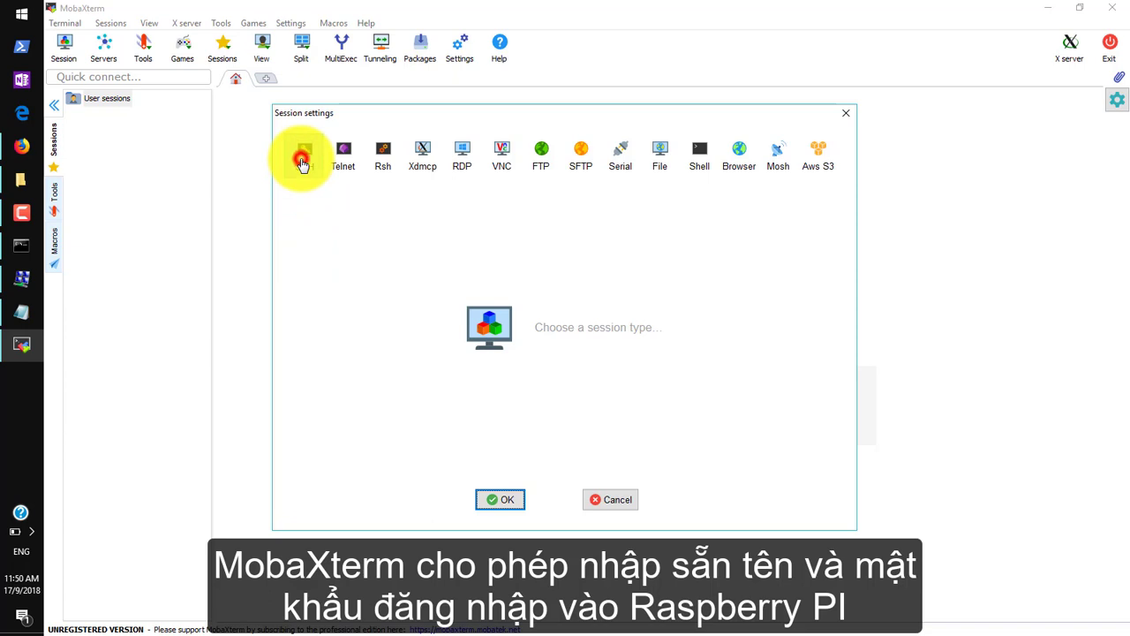
{"action": "left_click", "coordinate": [303, 154]}
{"action": "left_click", "coordinate": [424, 244]}
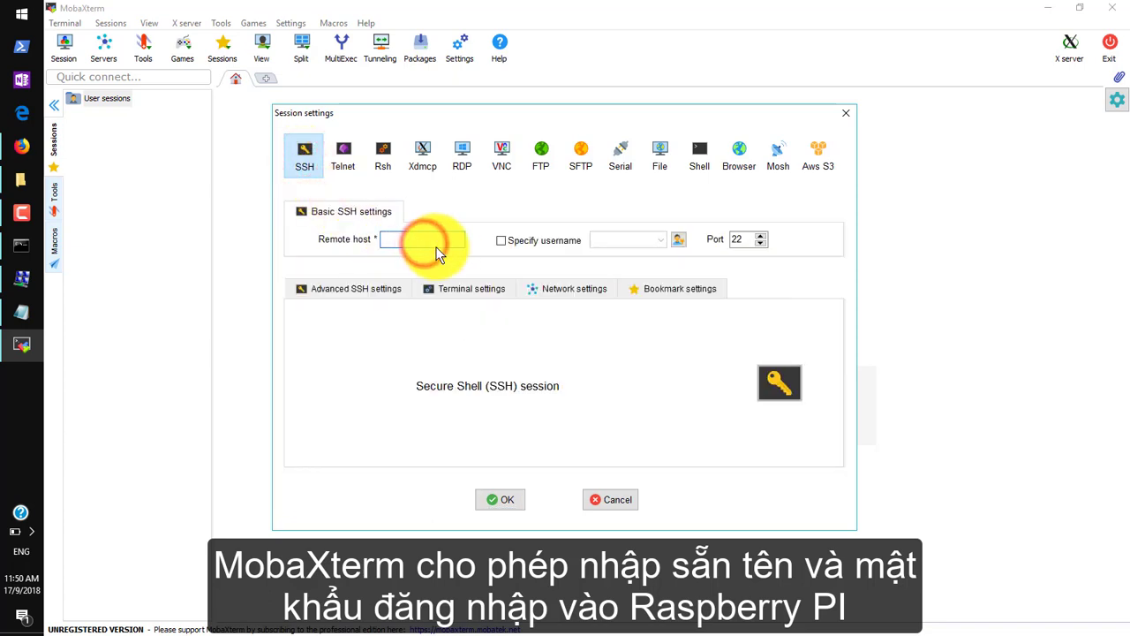
{"action": "type", "text": "192.168"}
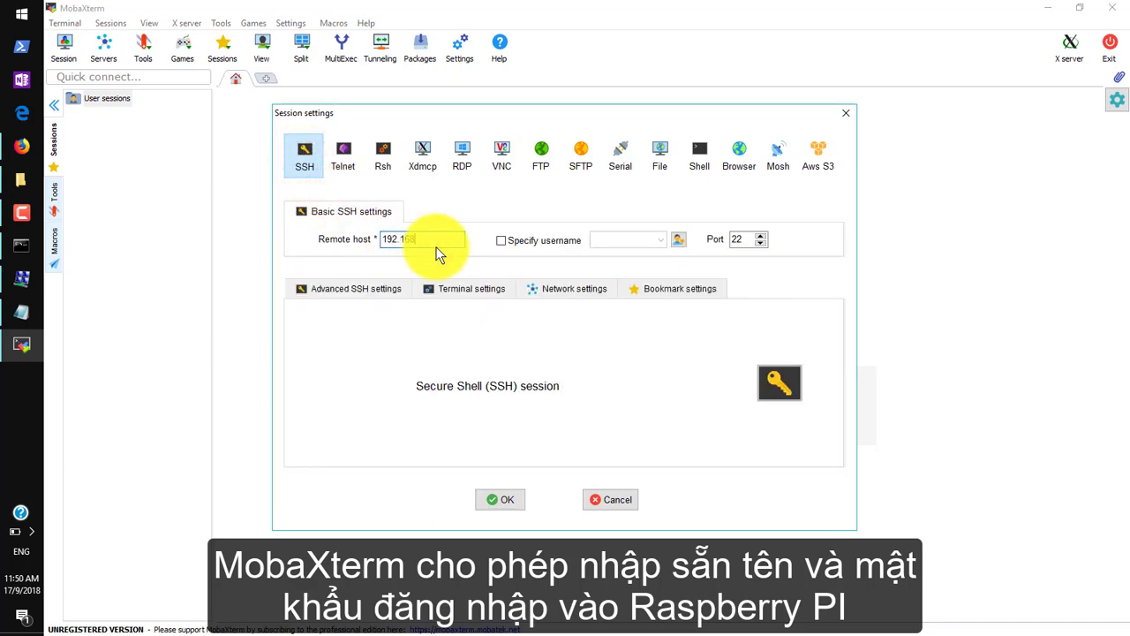
{"action": "type", "text": ".2.11"}
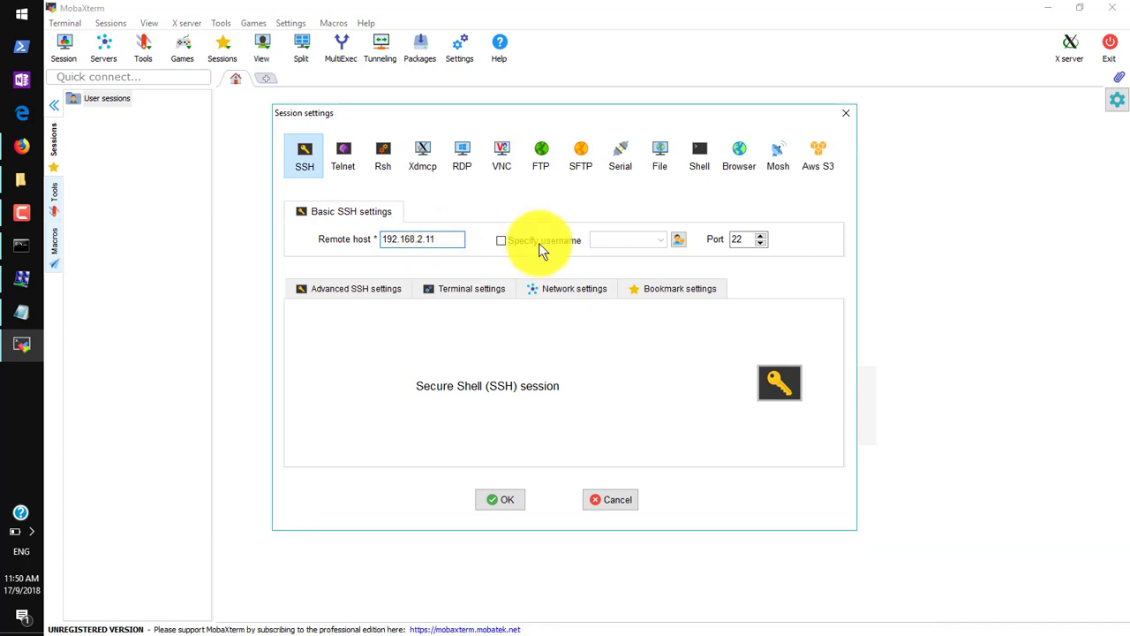
Open the saved login credential for editing and copy the Pi's password from Notepad.
{"action": "left_click", "coordinate": [677, 240]}
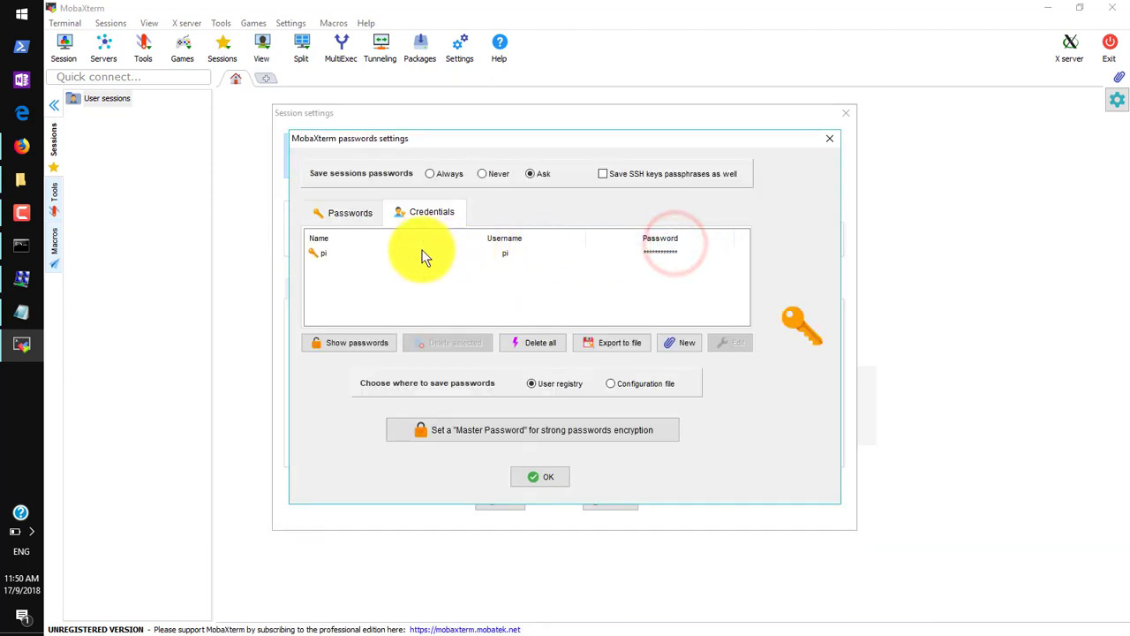
{"action": "left_click", "coordinate": [356, 253]}
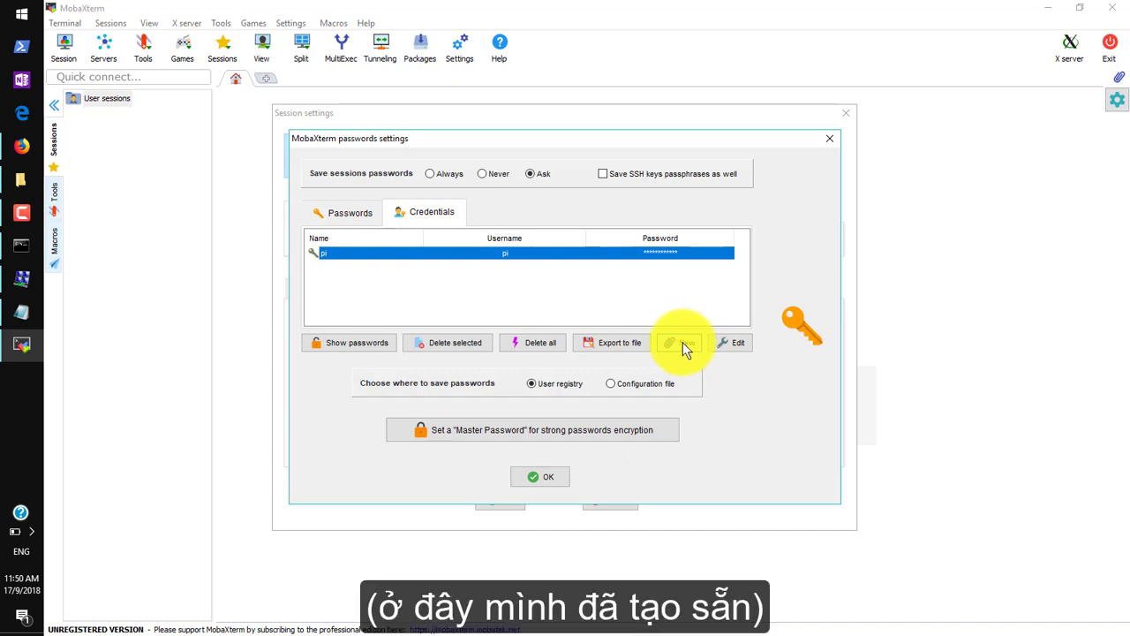
{"action": "left_click", "coordinate": [719, 340]}
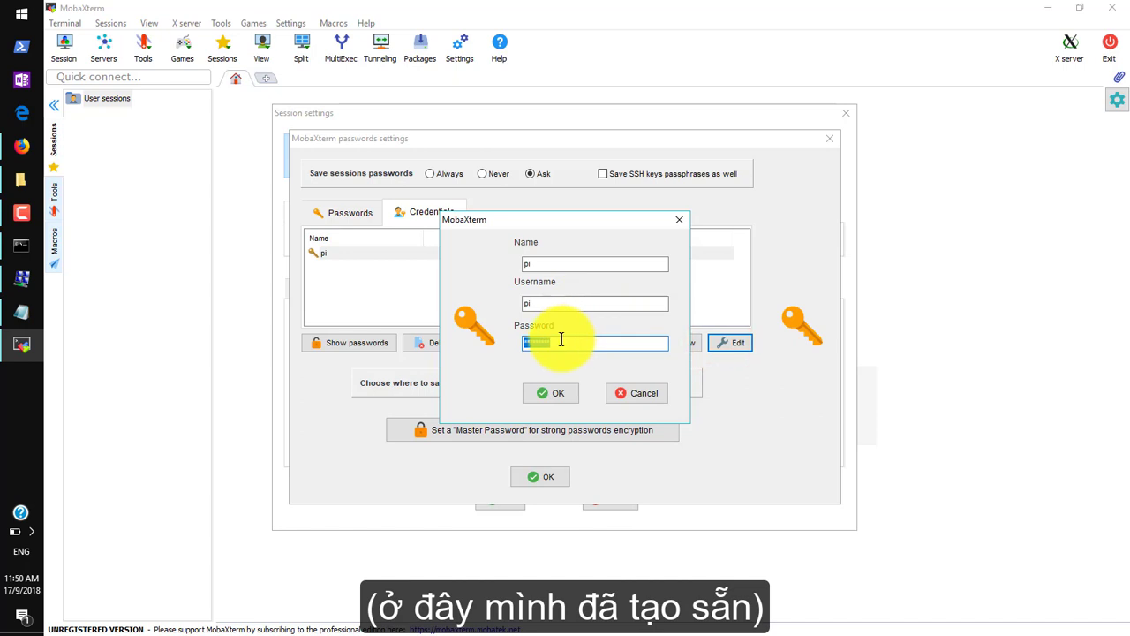
{"action": "left_click", "coordinate": [36, 311]}
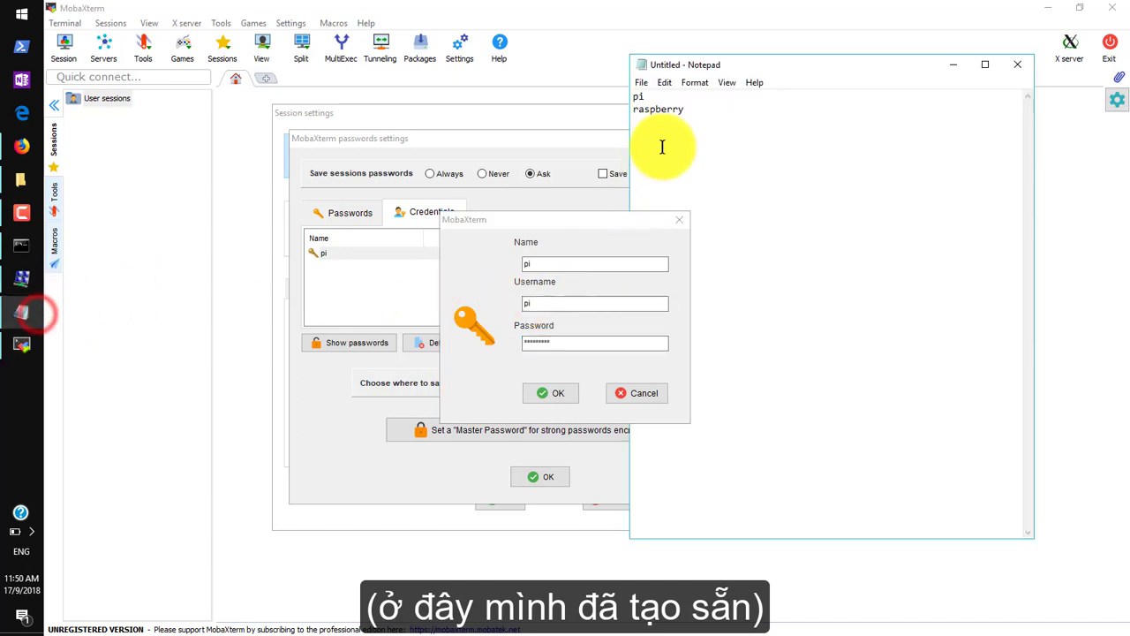
{"action": "left_click_drag", "start_coordinate": [687, 110], "coordinate": [632, 110]}
{"action": "right_click", "coordinate": [667, 112]}
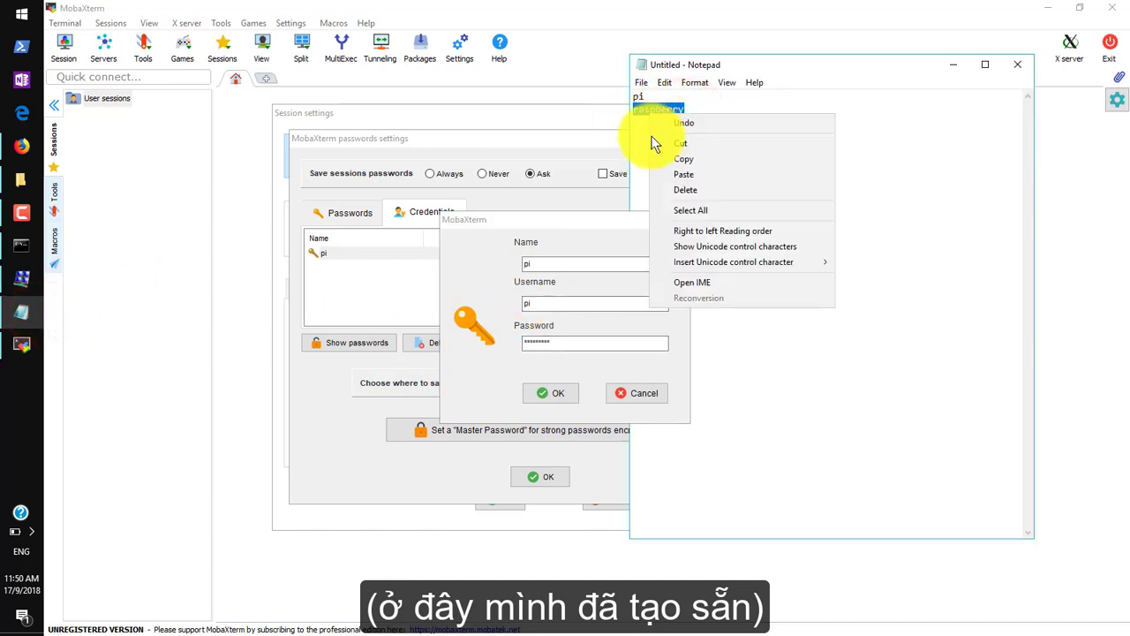
{"action": "left_click", "coordinate": [680, 167]}
Paste the copied password into the credential's Password field and save it.
{"action": "left_click_drag", "start_coordinate": [554, 339], "coordinate": [483, 343]}
{"action": "right_click", "coordinate": [533, 343]}
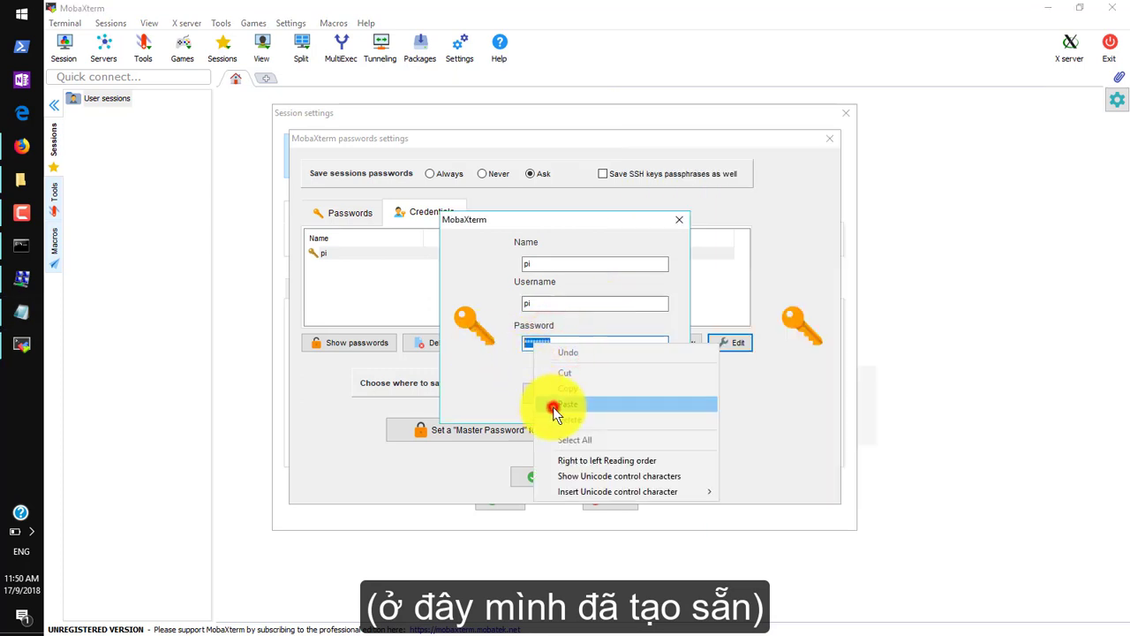
{"action": "left_click", "coordinate": [551, 404]}
{"action": "left_click", "coordinate": [554, 395]}
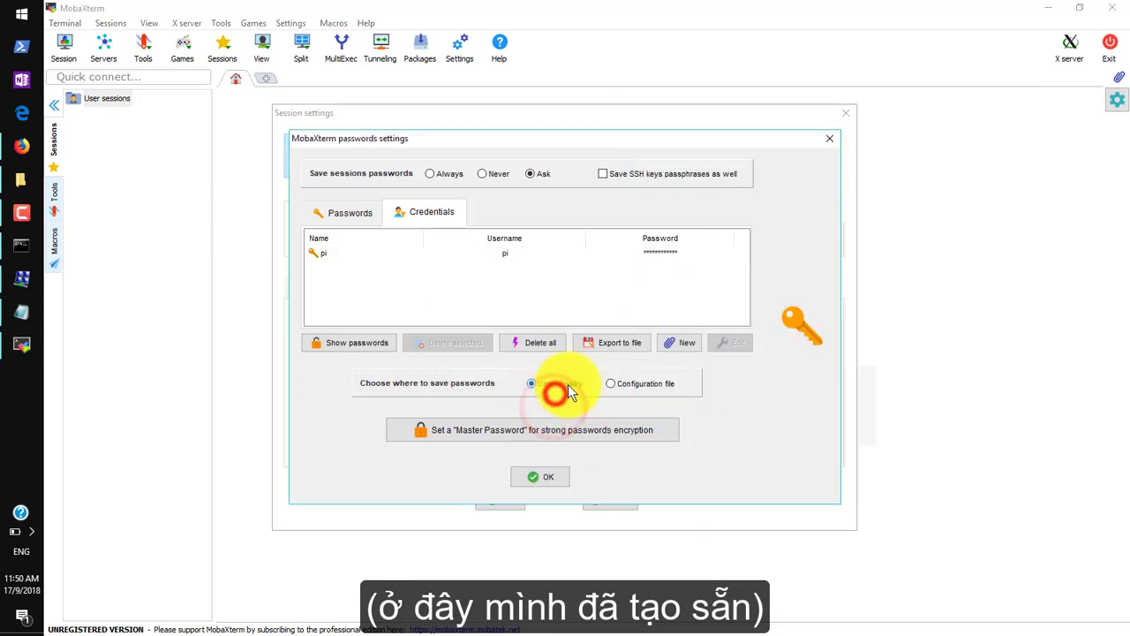
{"action": "left_click", "coordinate": [358, 252]}
Close password settings, set the session to the saved username, and start the SSH connection.
{"action": "left_click", "coordinate": [528, 473]}
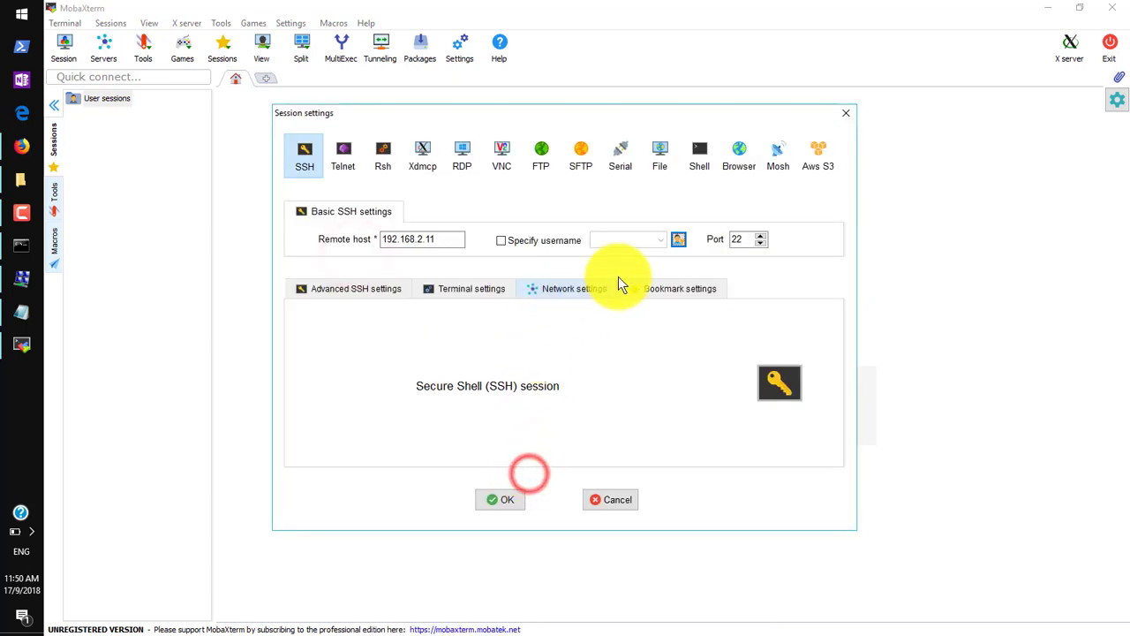
{"action": "left_click", "coordinate": [501, 240]}
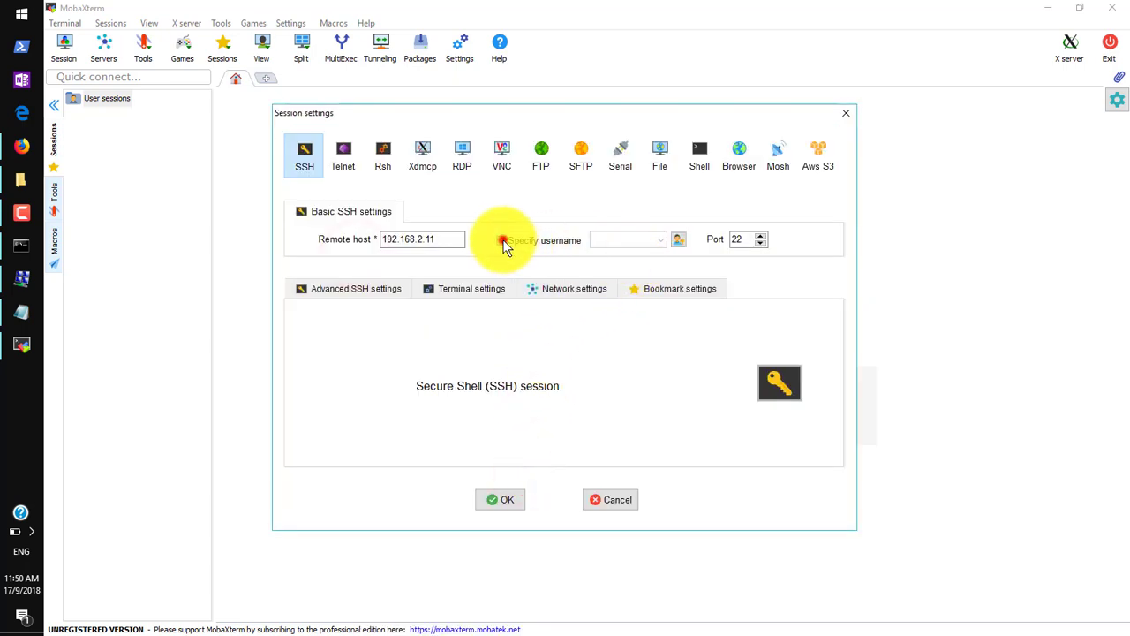
{"action": "left_click", "coordinate": [660, 240]}
{"action": "left_click", "coordinate": [622, 255]}
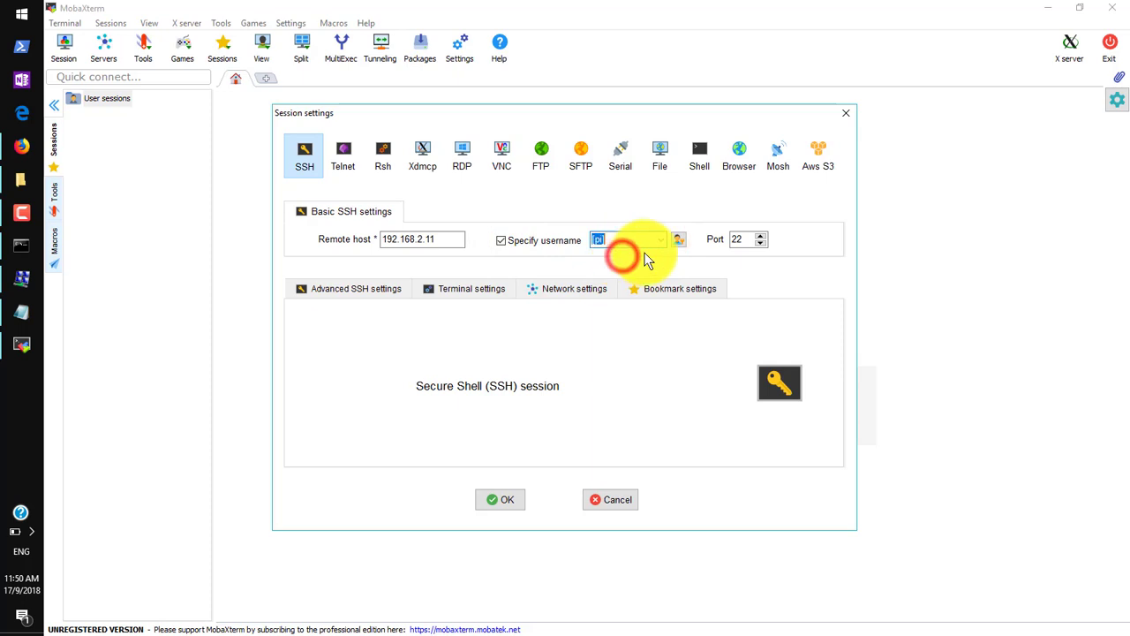
{"action": "left_click", "coordinate": [657, 253]}
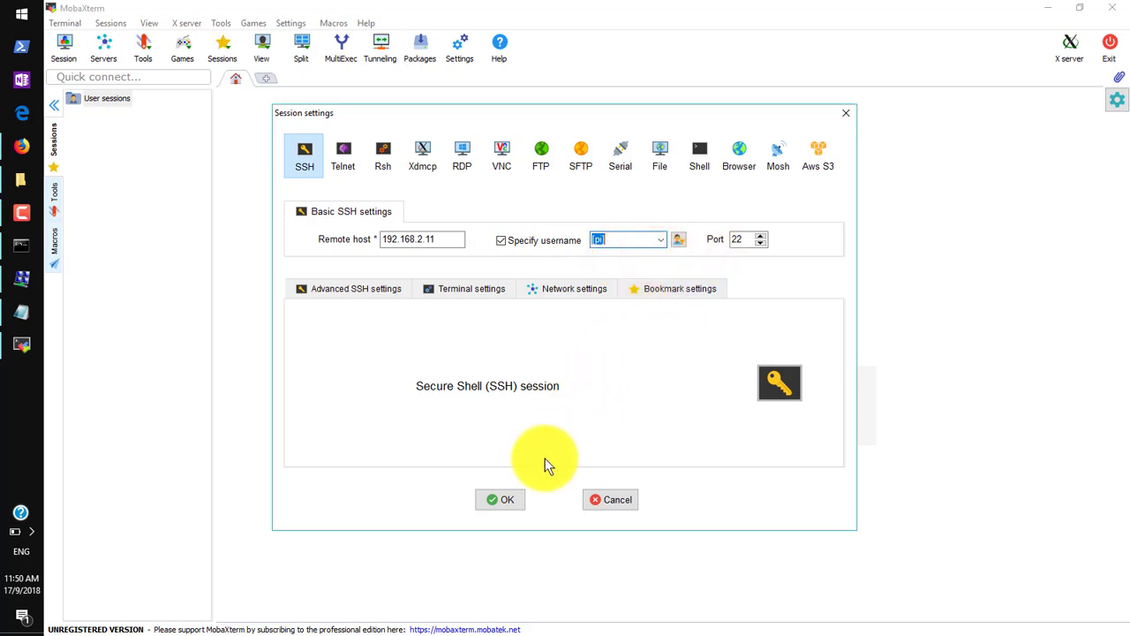
{"action": "left_click", "coordinate": [376, 301]}
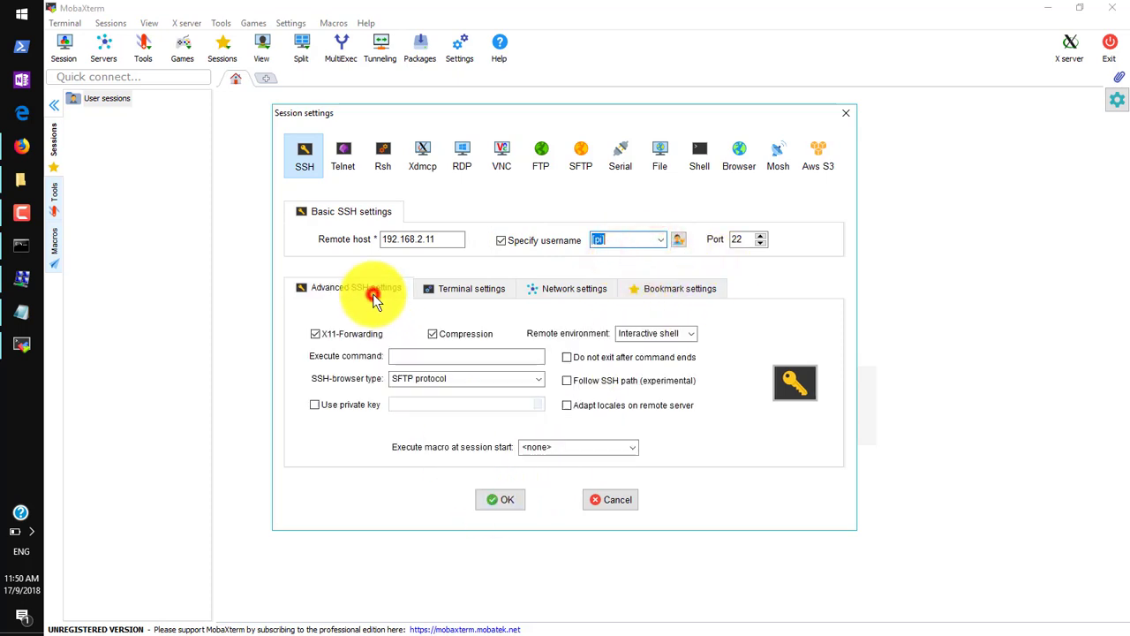
{"action": "left_click", "coordinate": [491, 499]}
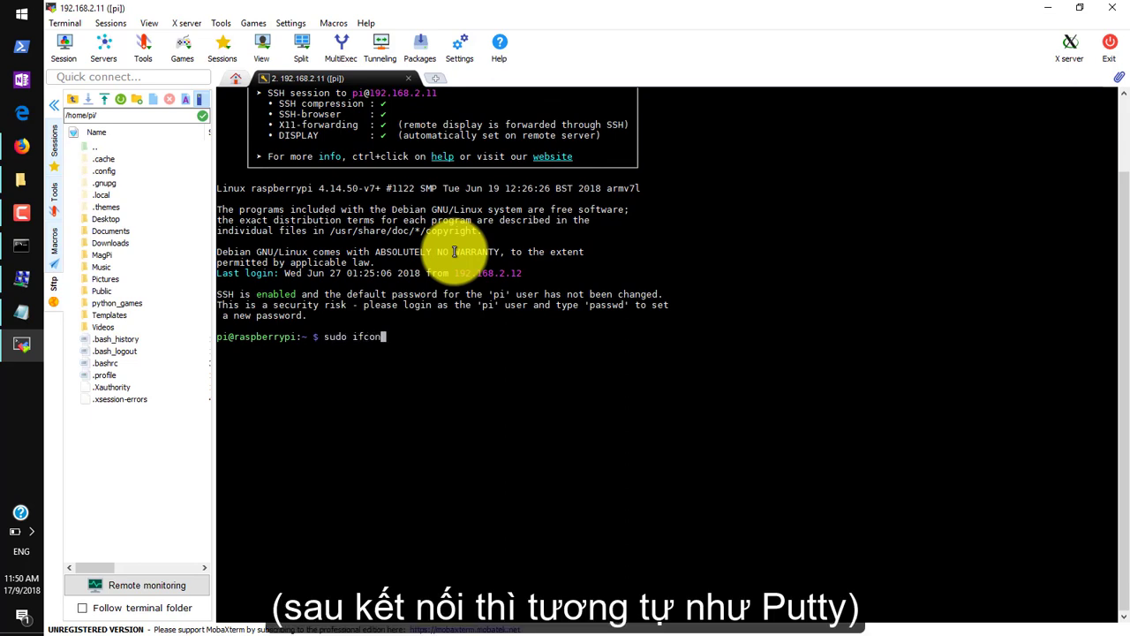
Run sudo ifconfig and highlight eth0's 192.168.2.11 address in the output.
{"action": "key", "text": "Return"}
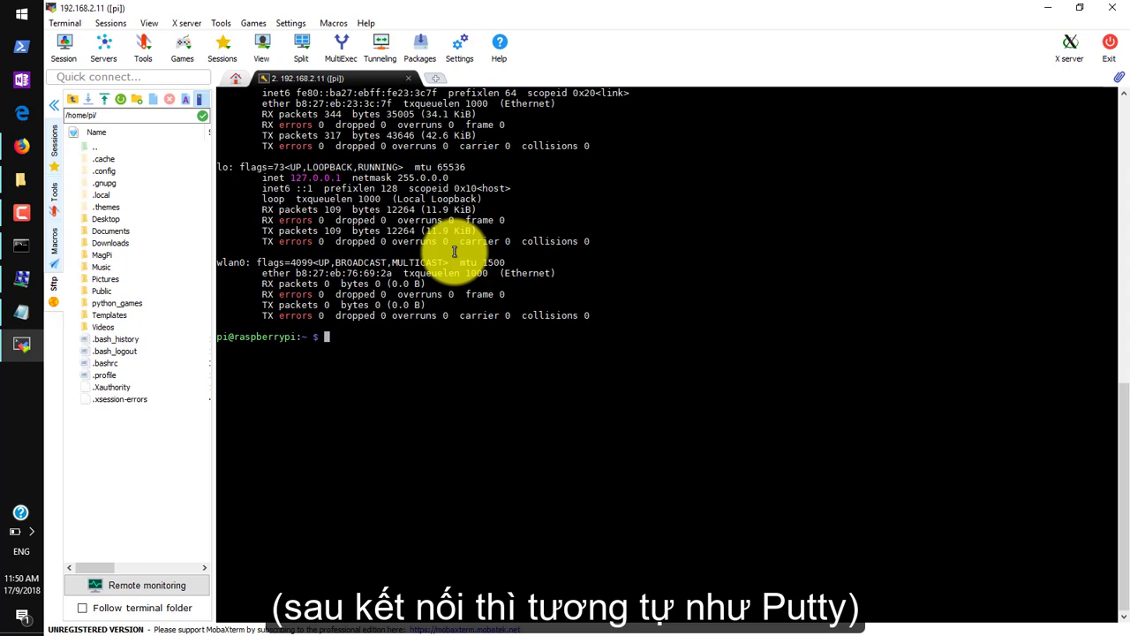
{"action": "scroll", "coordinate": [371, 265], "scroll_direction": "up", "scroll_amount": 4}
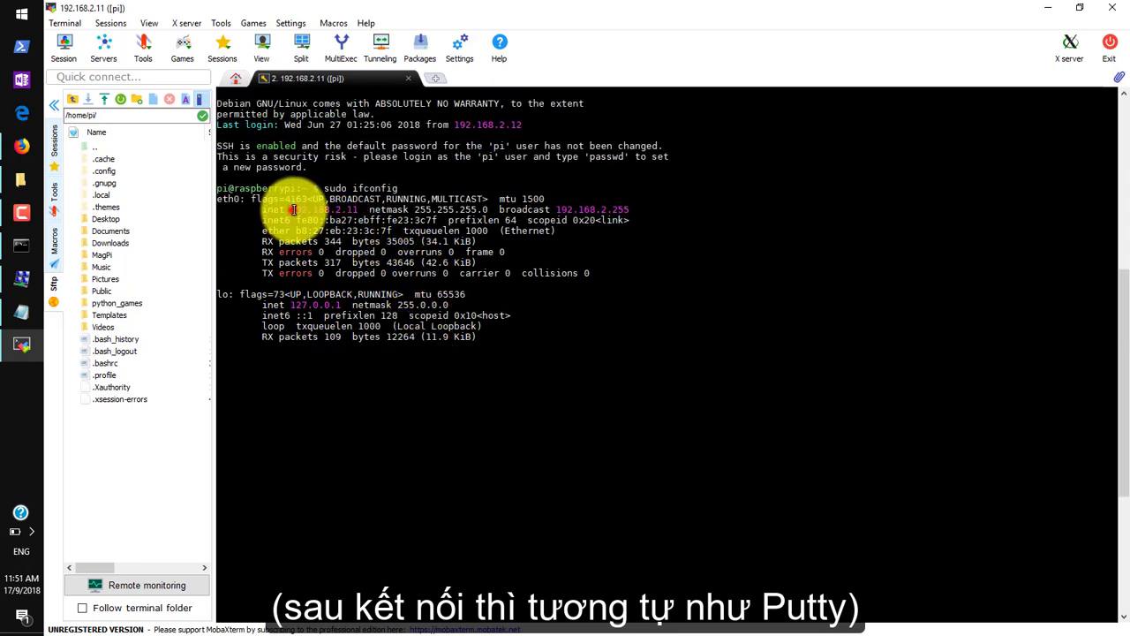
{"action": "left_click_drag", "start_coordinate": [290, 209], "coordinate": [353, 209]}
{"action": "left_click", "coordinate": [359, 205]}
{"action": "scroll", "coordinate": [370, 195], "scroll_direction": "down", "scroll_amount": 4}
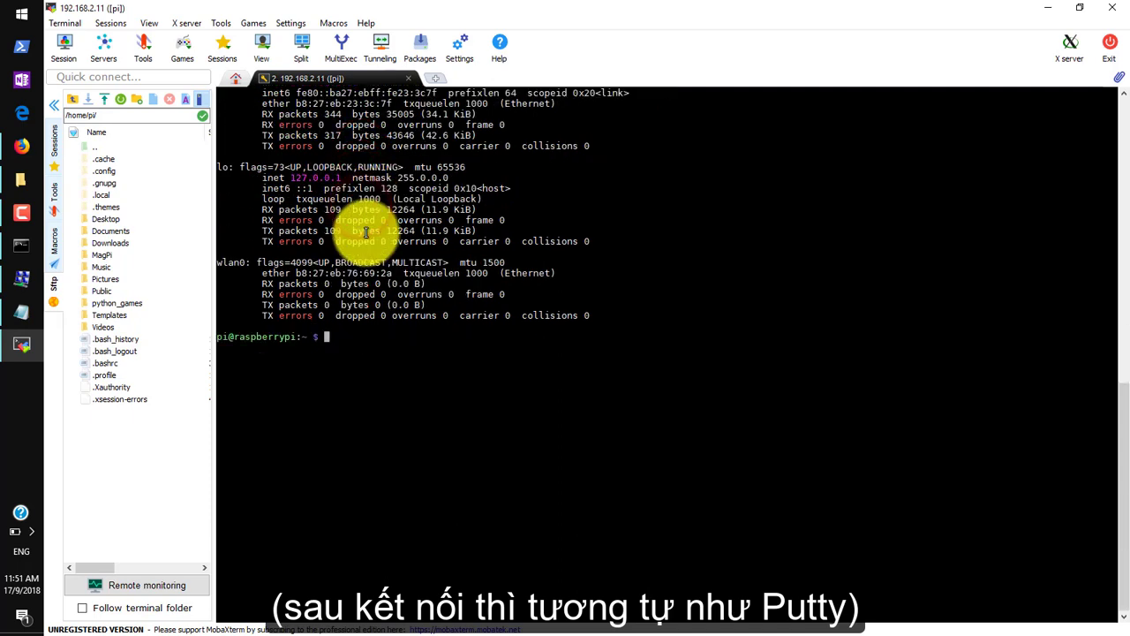
Close the SSH terminal and set the 192.168.2.11 session's remote environment to LXDE desktop.
{"action": "left_click", "coordinate": [411, 78]}
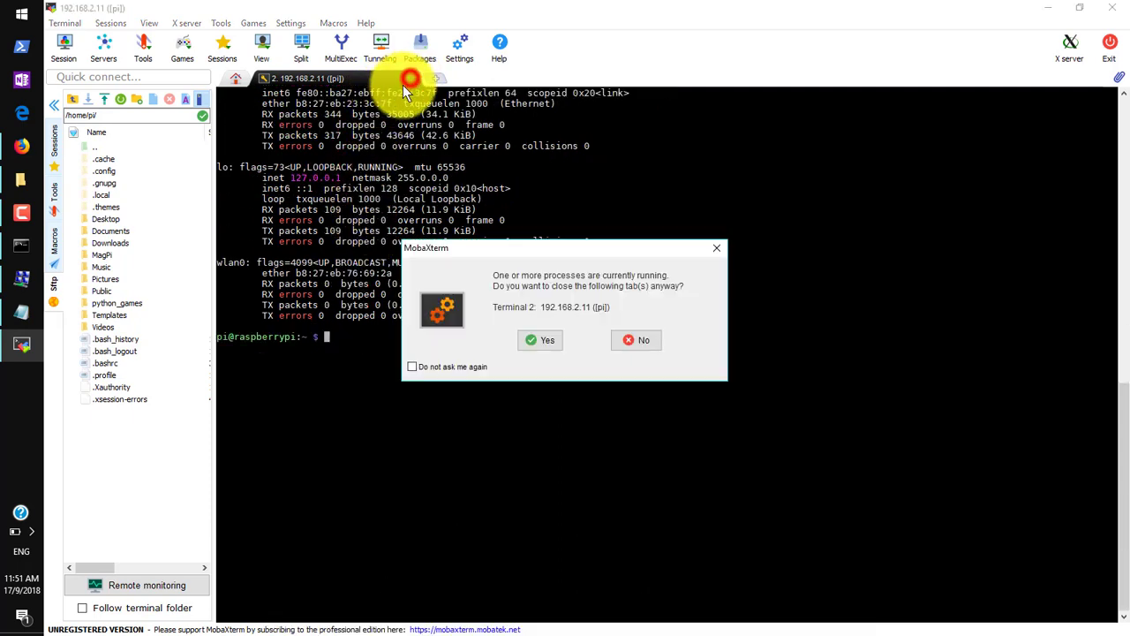
{"action": "left_click", "coordinate": [553, 333]}
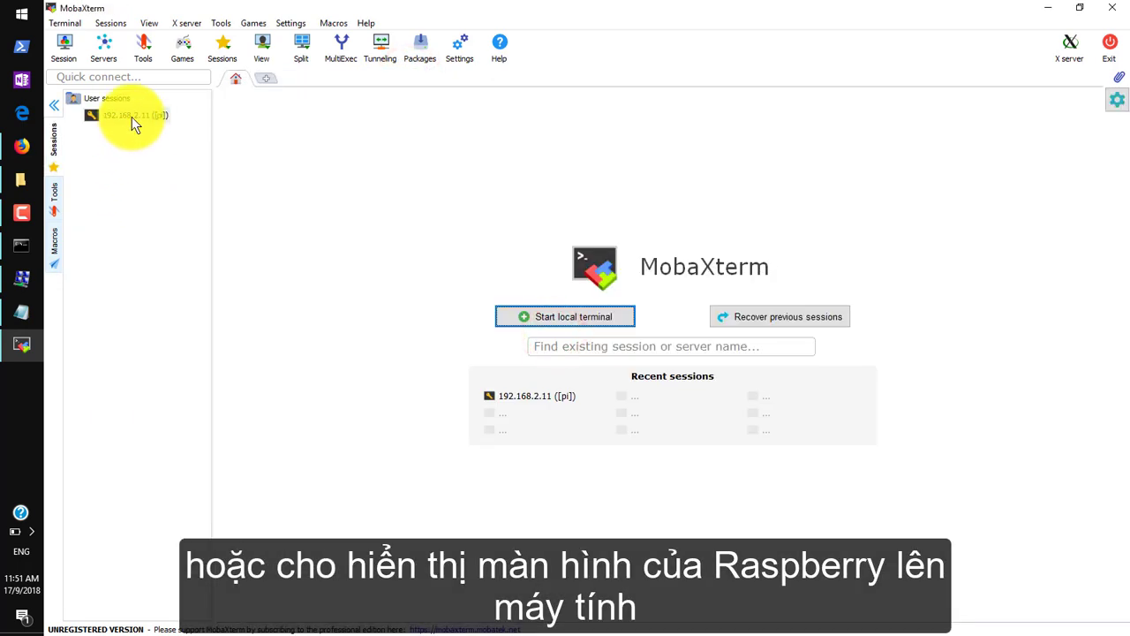
{"action": "right_click", "coordinate": [132, 117]}
{"action": "left_click", "coordinate": [173, 139]}
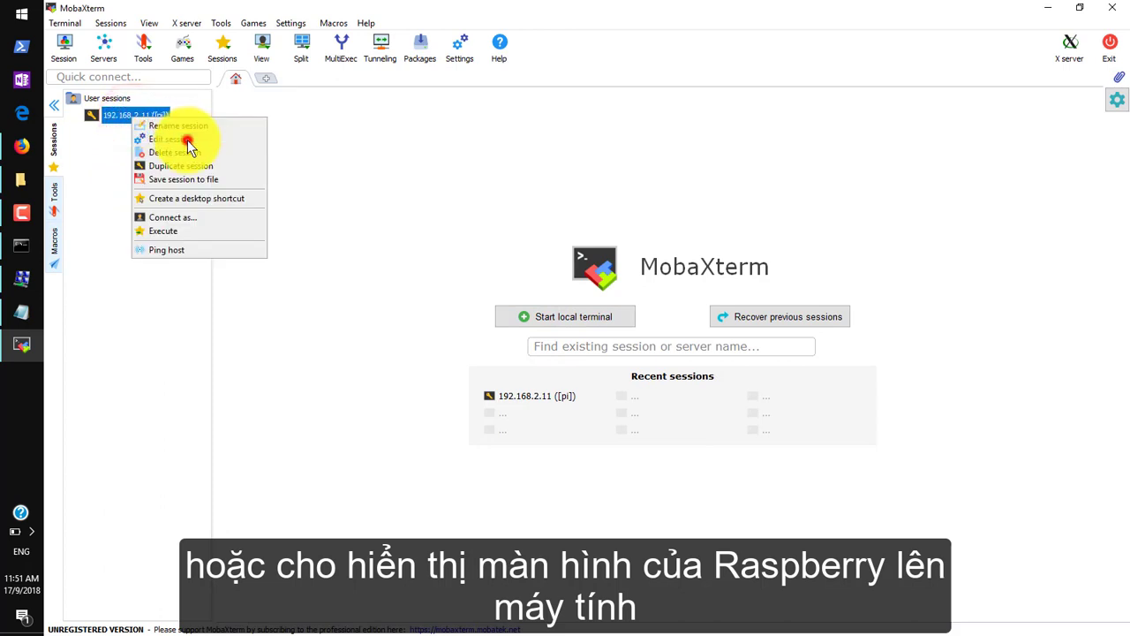
{"action": "left_click", "coordinate": [324, 286]}
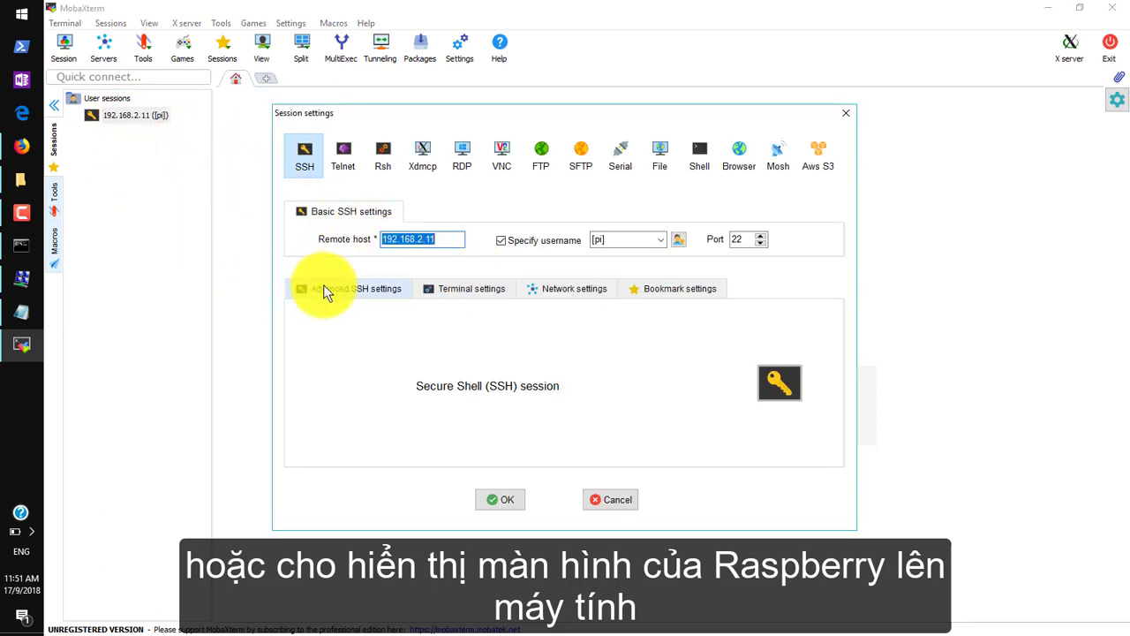
{"action": "left_click", "coordinate": [663, 333]}
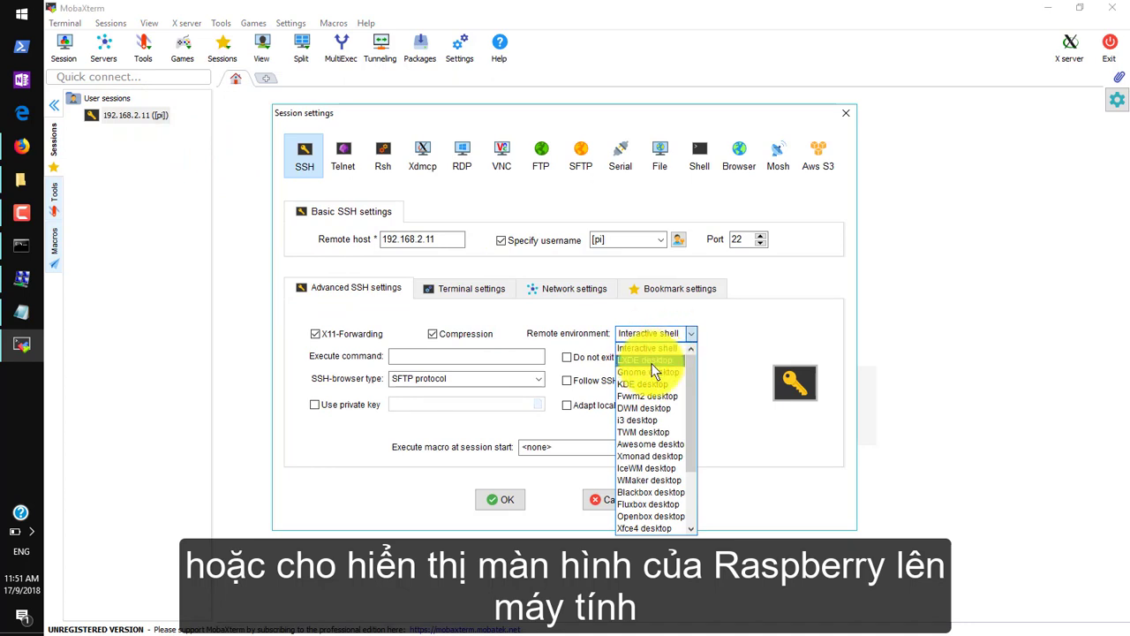
{"action": "left_click", "coordinate": [662, 361]}
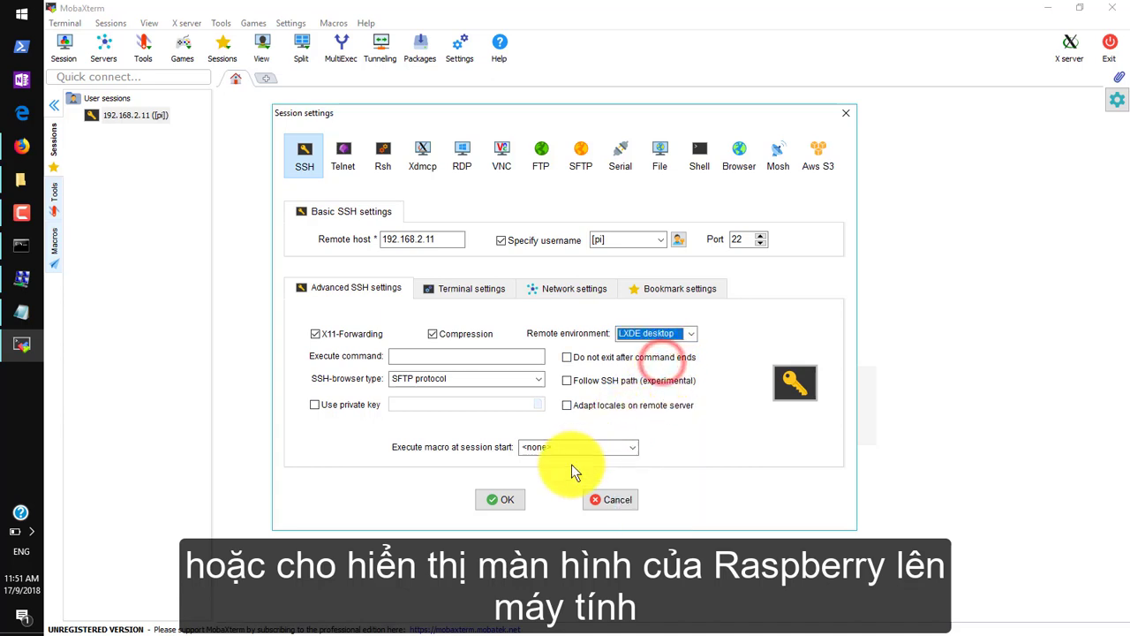
{"action": "left_click", "coordinate": [503, 501]}
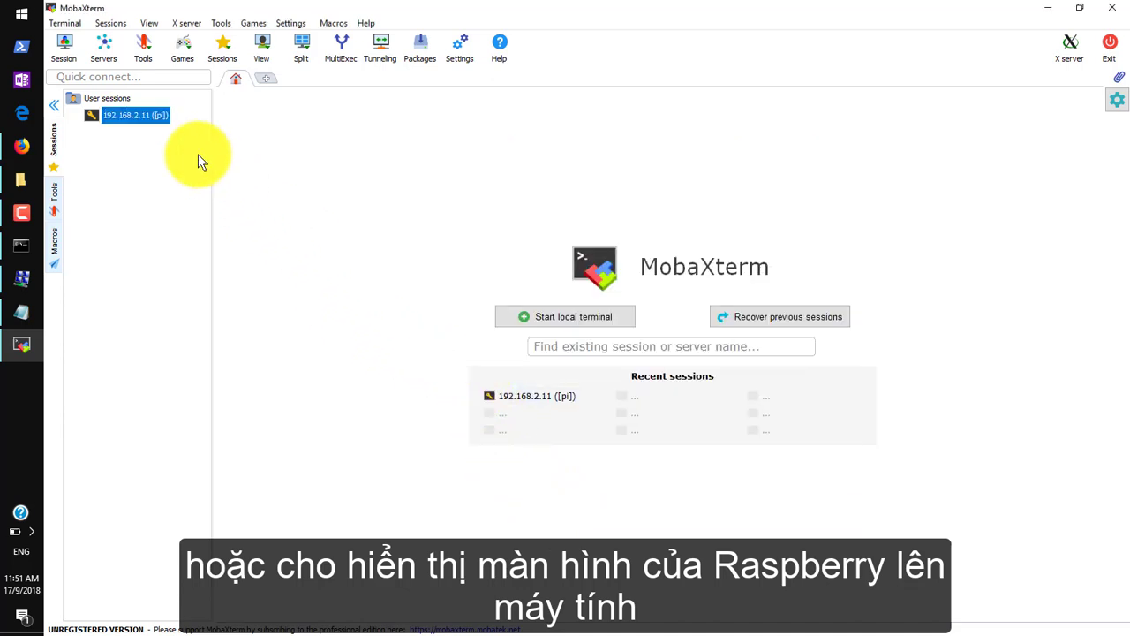
Launch the 192.168.2.11 session, then shrink and move up the X server window showing the LXDE desktop.
{"action": "double_click", "coordinate": [138, 116]}
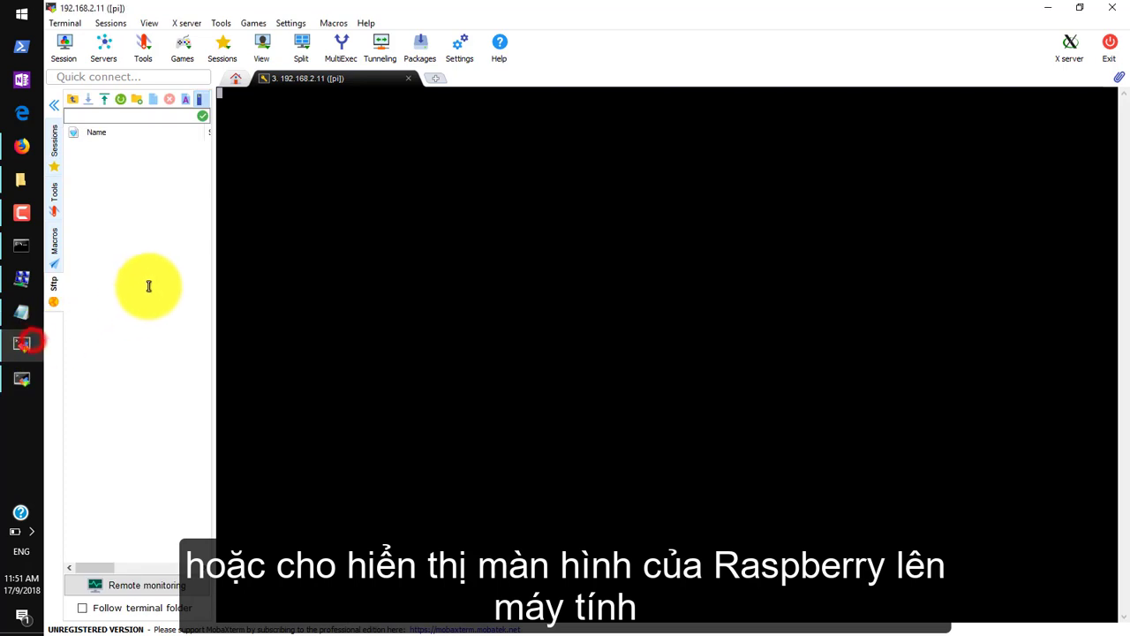
{"action": "left_click", "coordinate": [26, 381]}
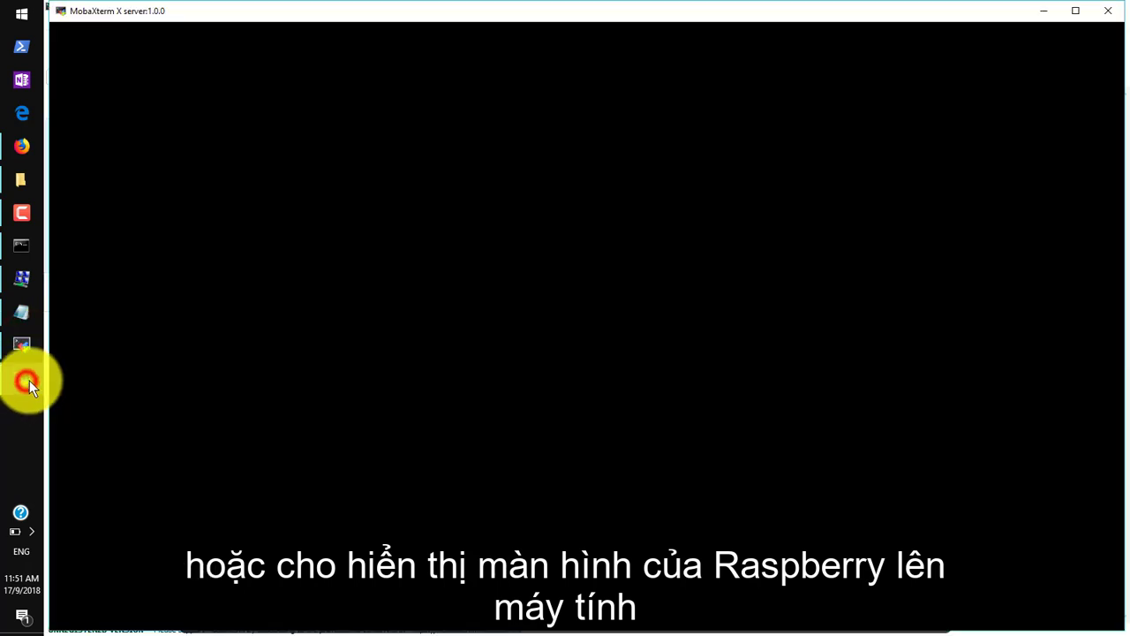
{"action": "left_click_drag", "start_coordinate": [52, 4], "coordinate": [367, 200]}
{"action": "left_click_drag", "start_coordinate": [513, 203], "coordinate": [498, 146]}
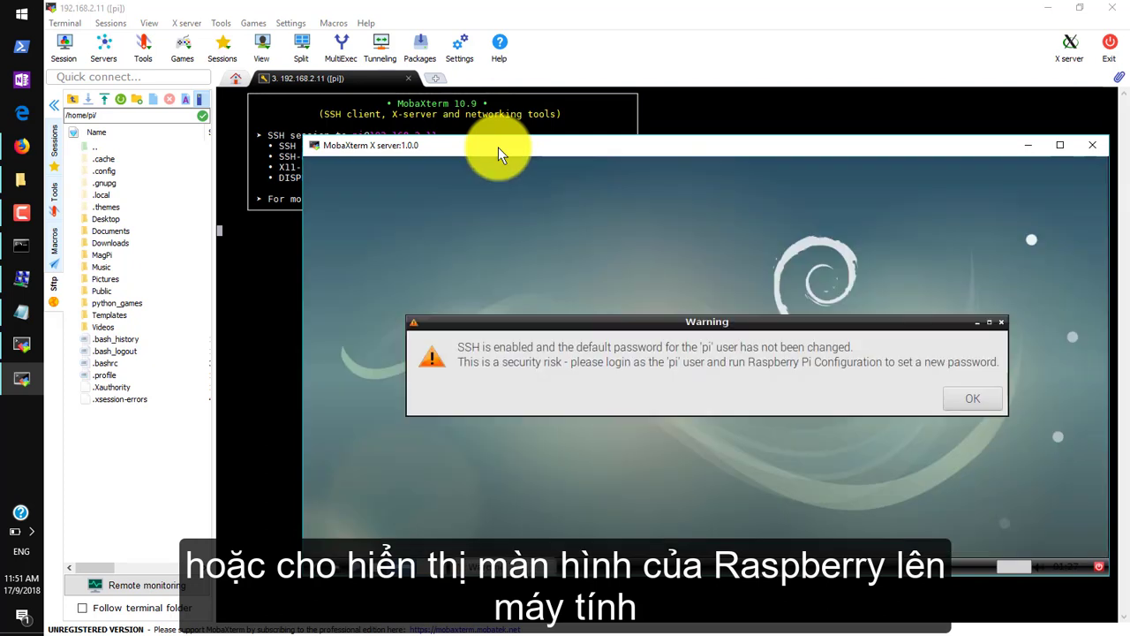
Dismiss the default-password warning and open LXTerminal from the LXDE System Tools menu.
{"action": "left_click", "coordinate": [966, 401]}
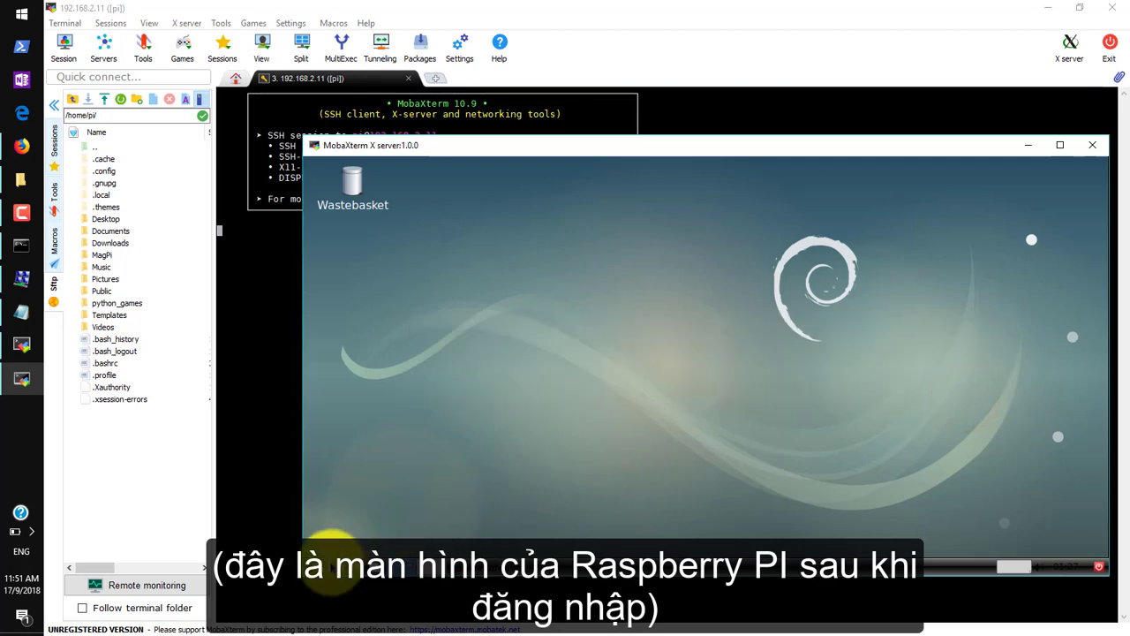
{"action": "left_click", "coordinate": [320, 560]}
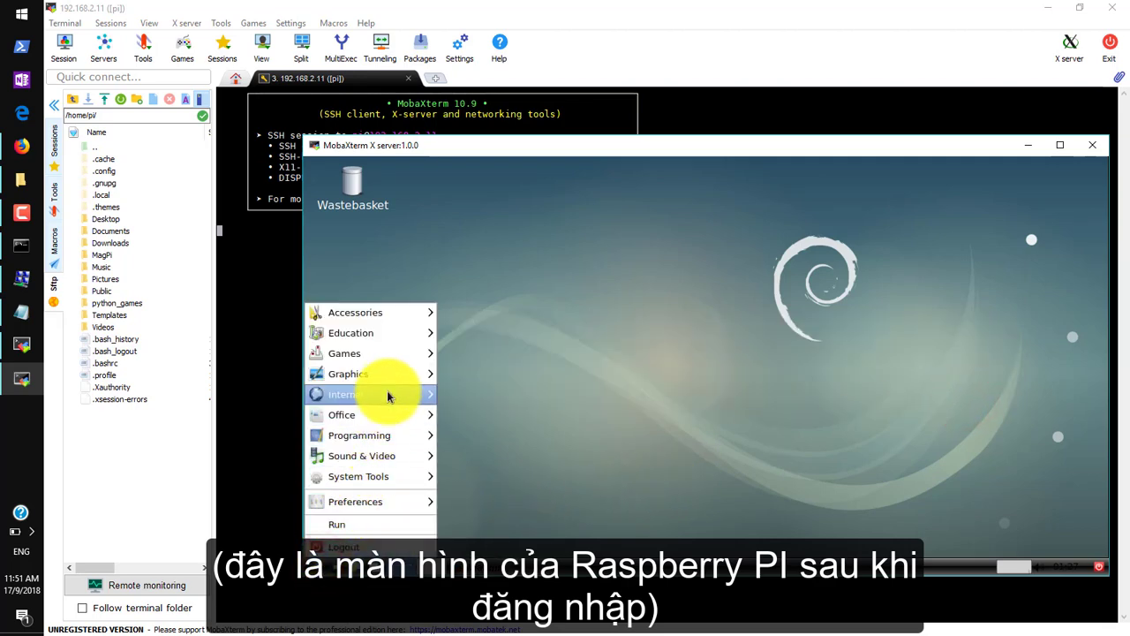
{"action": "mouse_move", "coordinate": [385, 478]}
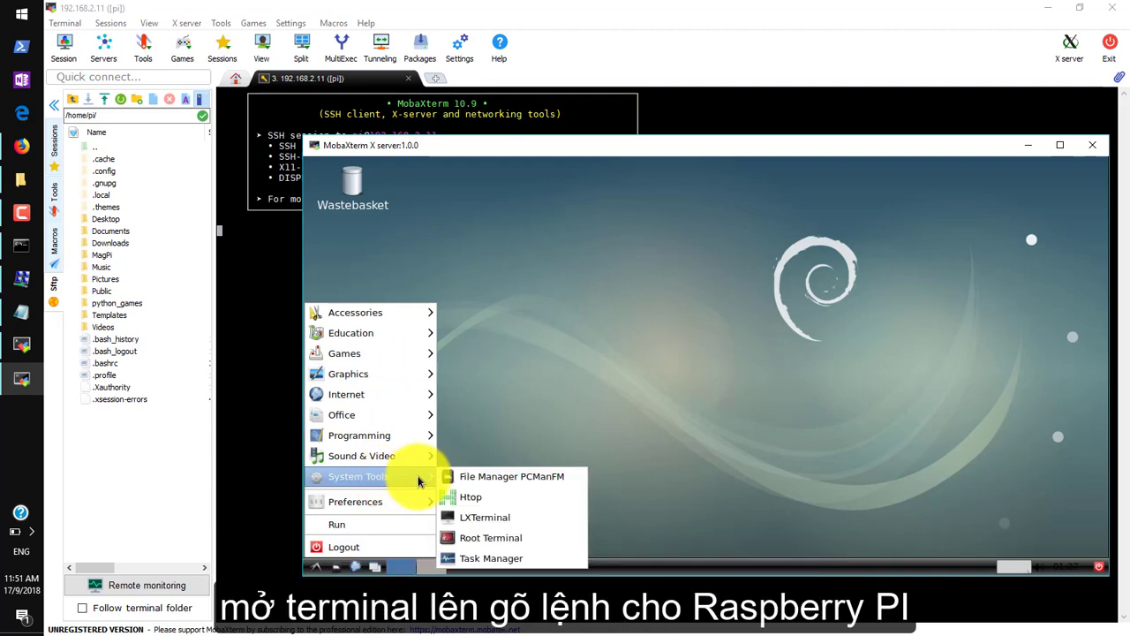
{"action": "left_click", "coordinate": [506, 519]}
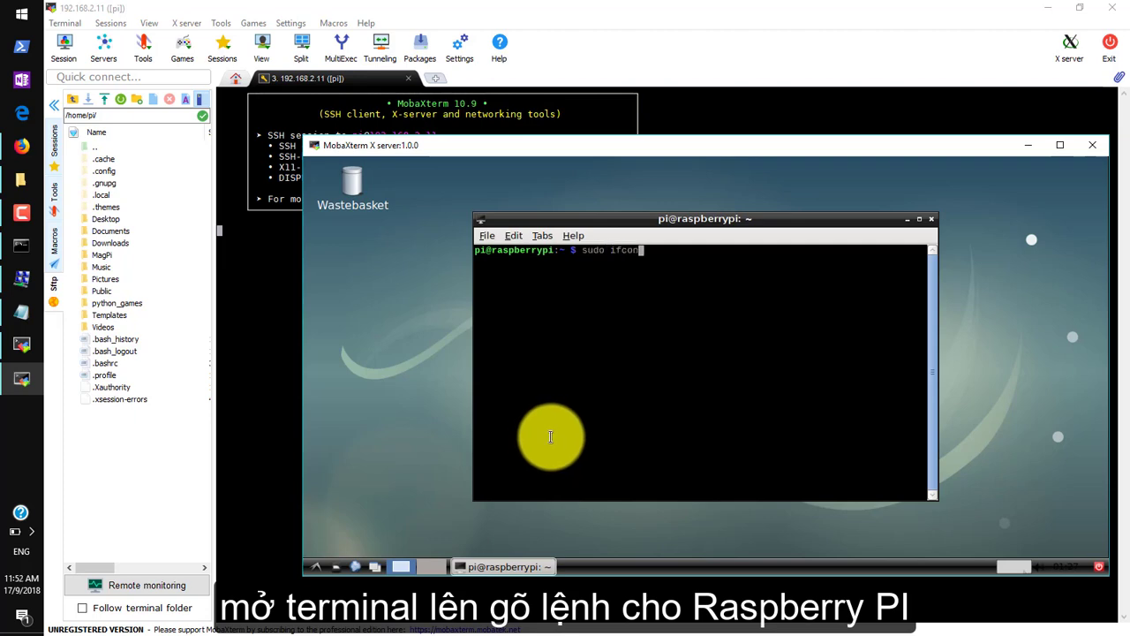
Run sudo ifconfig to confirm eth0 at 192.168.2.11, then close the terminal.
{"action": "key", "text": "Return"}
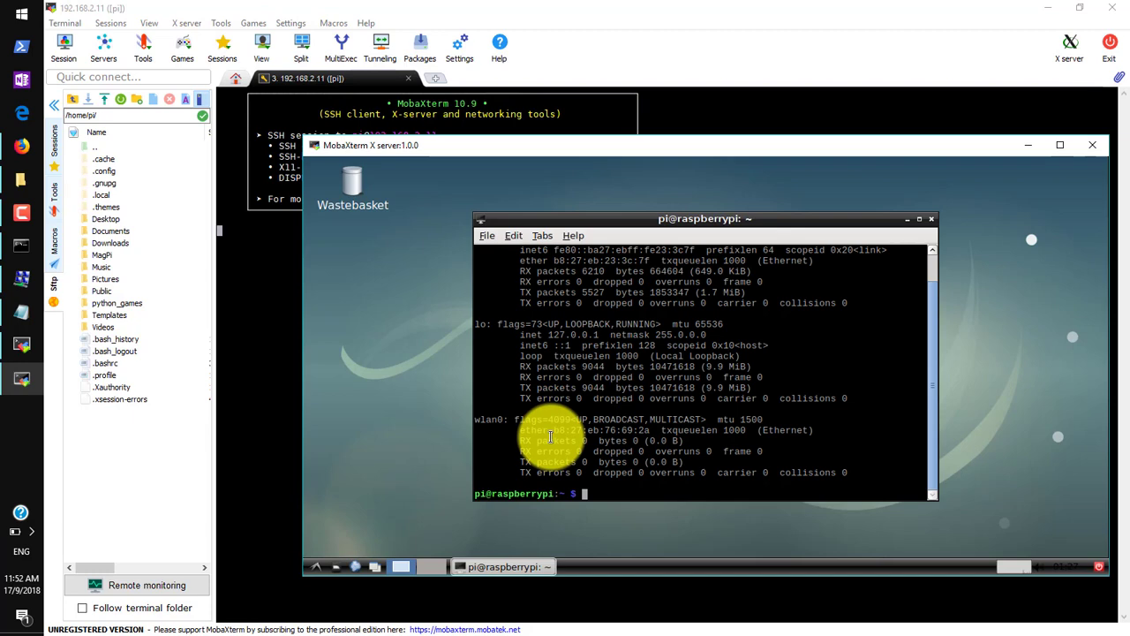
{"action": "scroll", "coordinate": [570, 411], "scroll_direction": "up", "scroll_amount": 1}
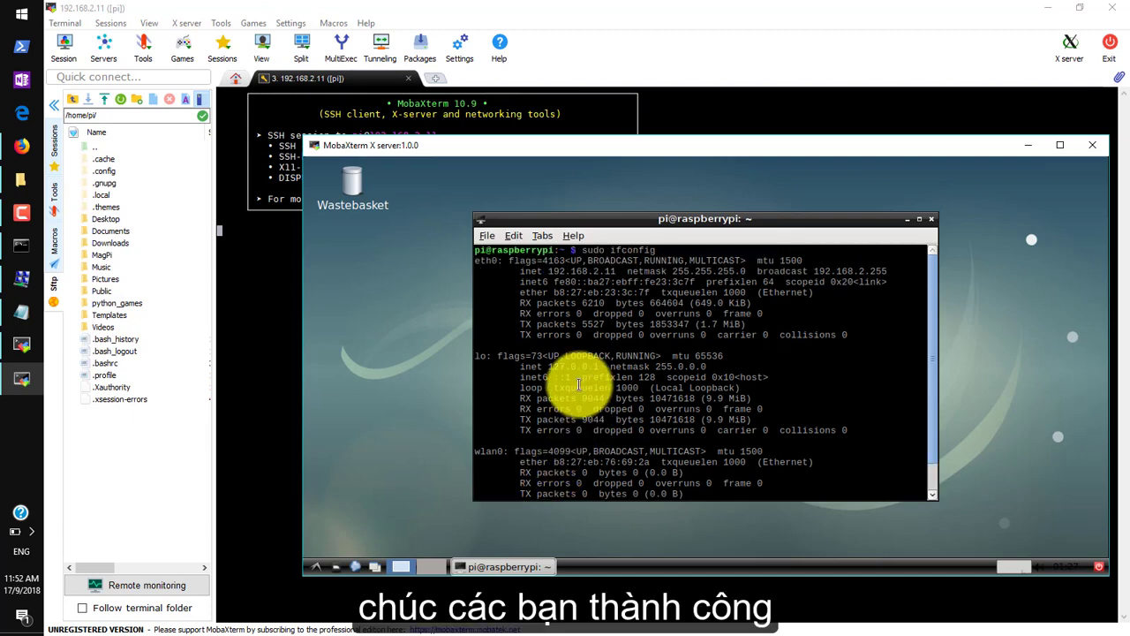
{"action": "scroll", "coordinate": [581, 379], "scroll_direction": "down", "scroll_amount": 1}
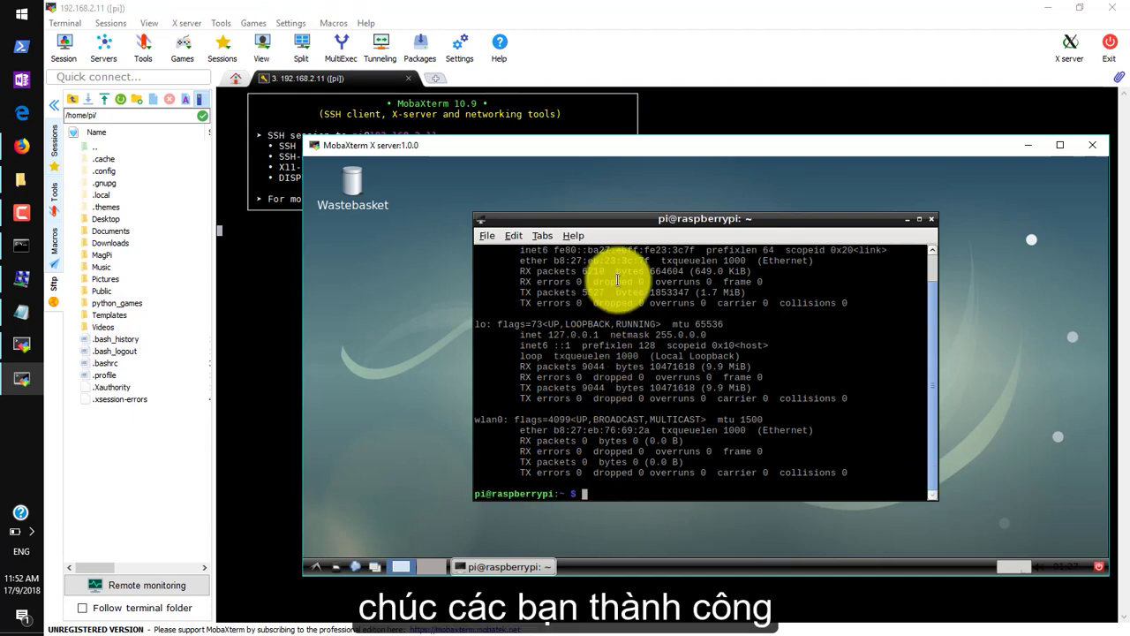
{"action": "left_click", "coordinate": [932, 220]}
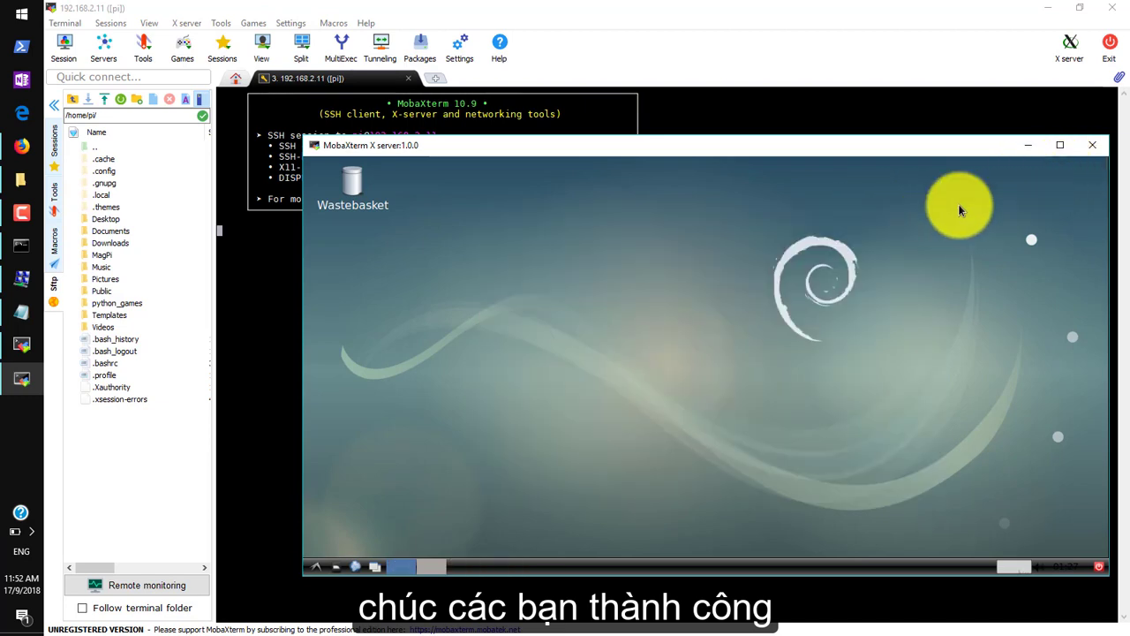